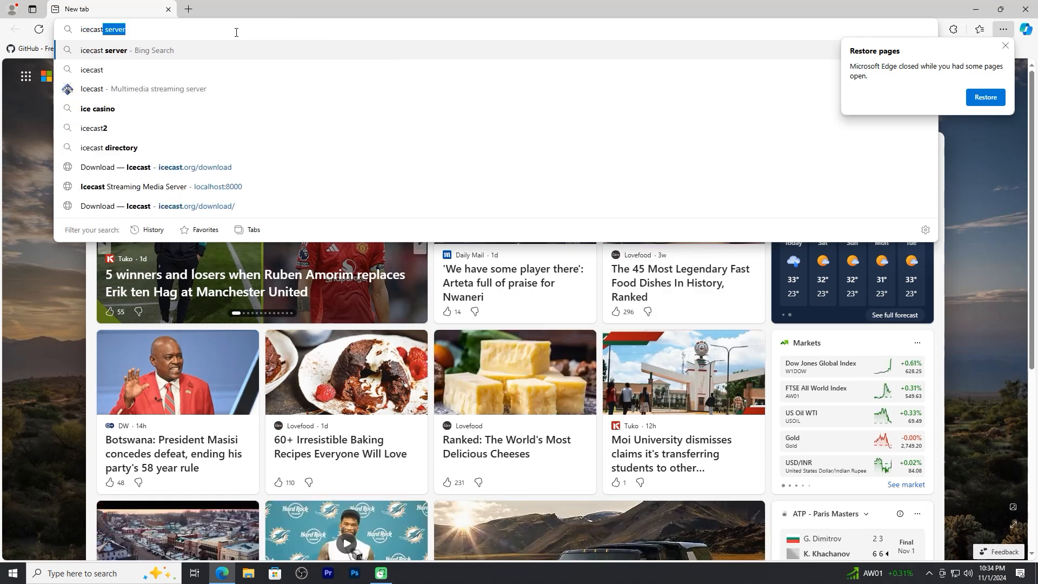
# - Search the web for "icecast server" and open the Icecast download page from the results
pyautogui.write('t server')
pyautogui.press('Return')
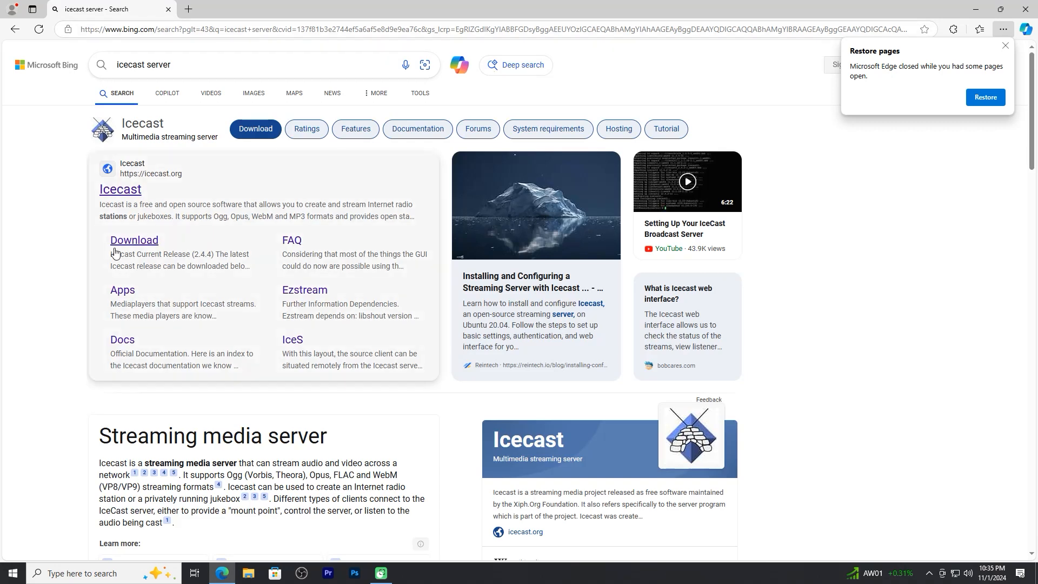
pyautogui.click(130, 242)
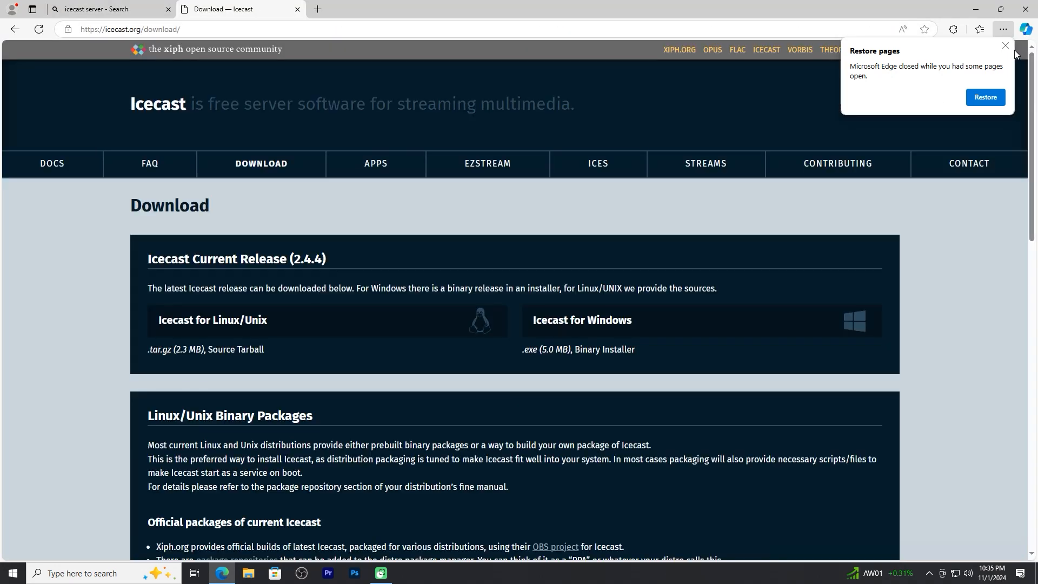
# - Dismiss the page-restore prompt and download the Icecast for Windows installer to the suggested location
pyautogui.click(1006, 46)
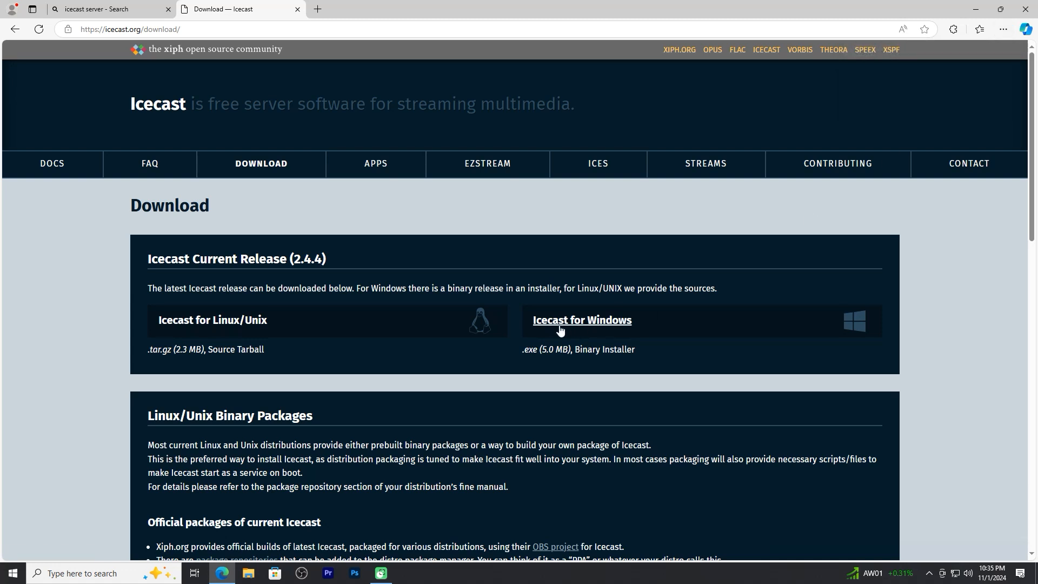
pyautogui.click(557, 324)
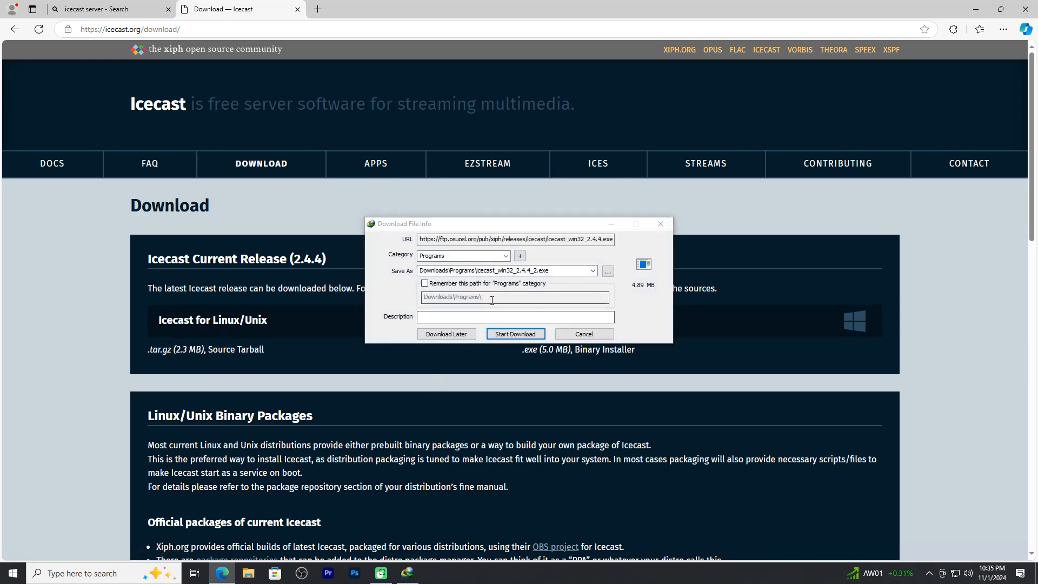
pyautogui.click(498, 333)
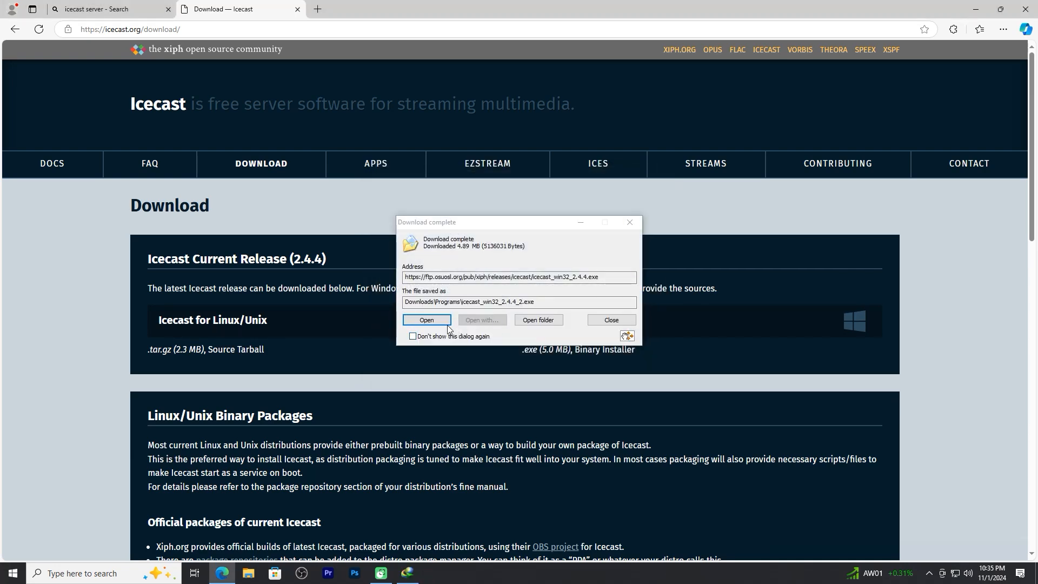
# - Run the downloaded Icecast installer, accept the default setup options, and close it once installation finishes
pyautogui.click(426, 320)
pyautogui.click(578, 373)
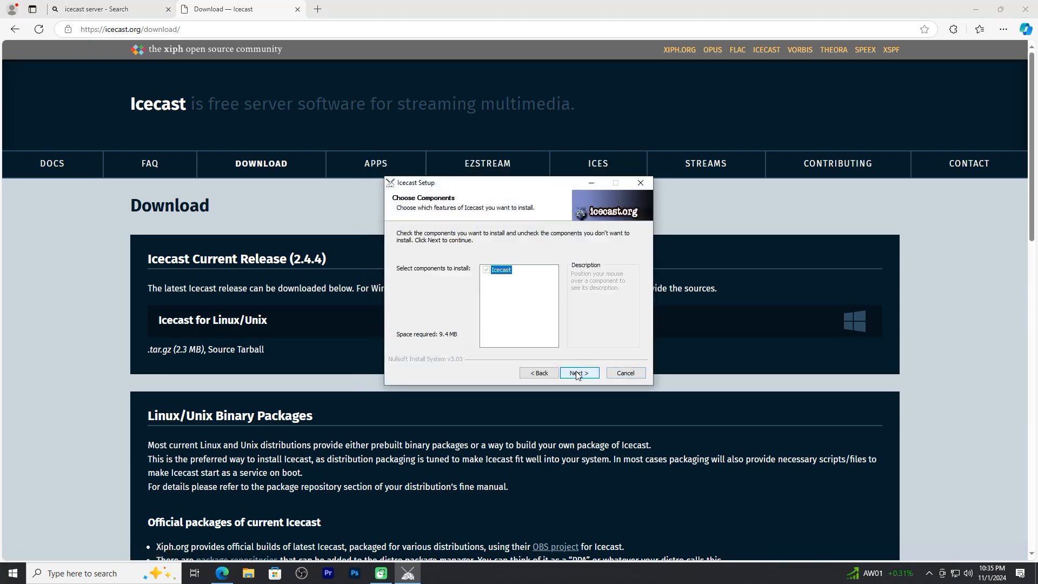
pyautogui.click(578, 373)
pyautogui.click(578, 373)
pyautogui.click(578, 373)
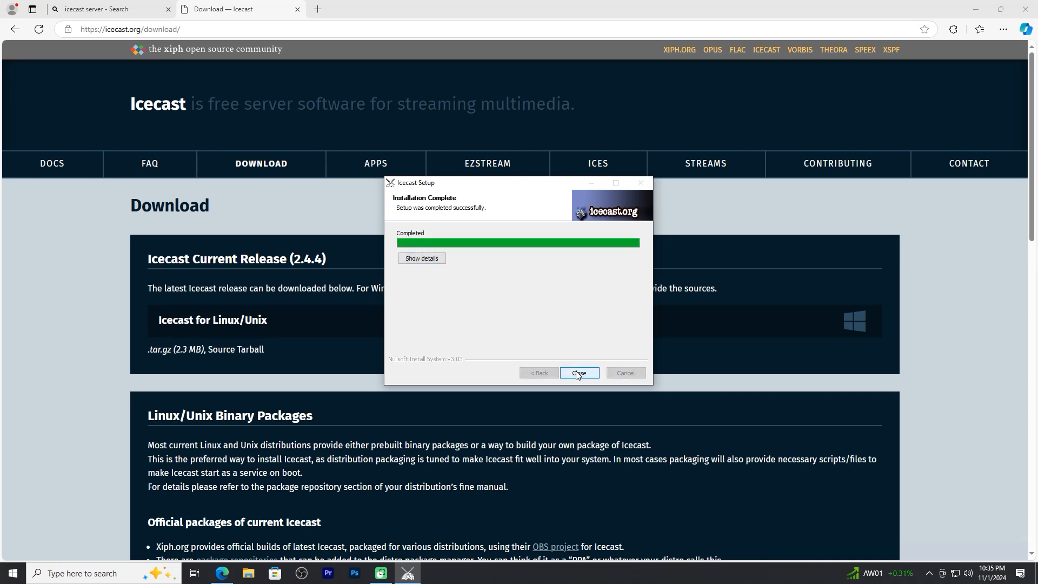
pyautogui.click(578, 373)
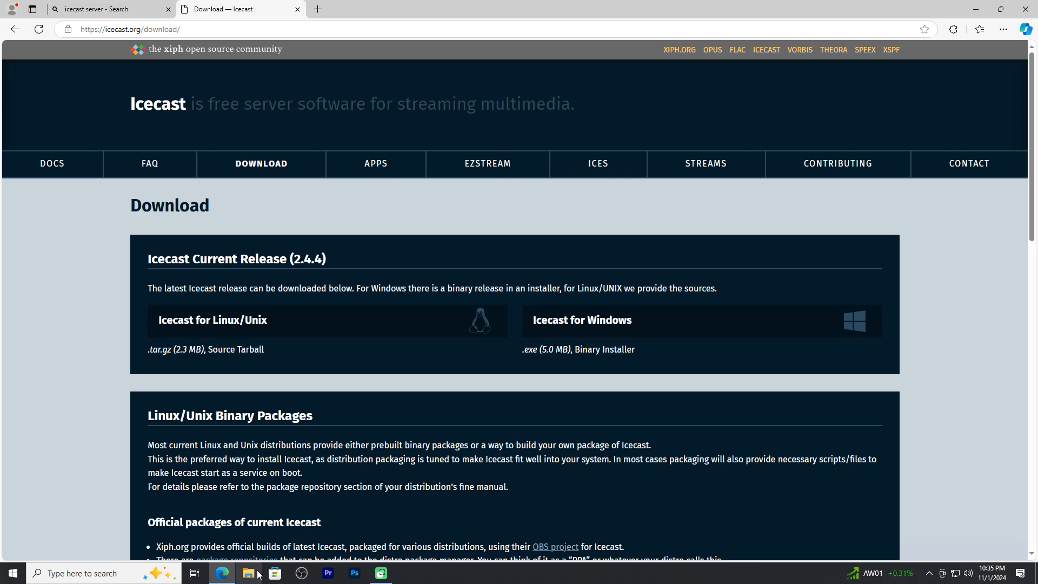
# - In File Explorer, open the Icecast installation folder inside Program Files (x86) on Local Disk (C:)
pyautogui.click(257, 574)
pyautogui.click(414, 356)
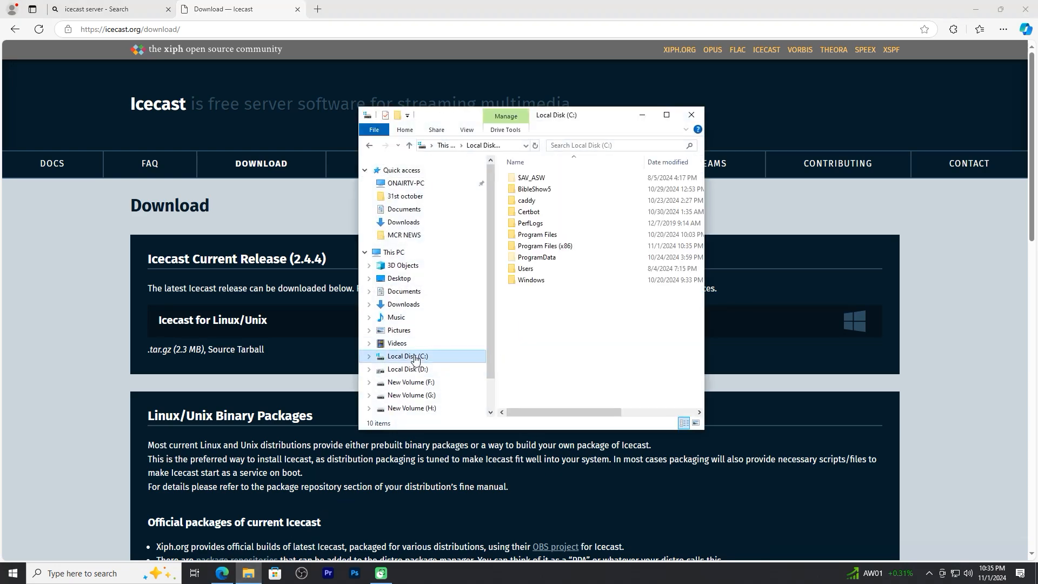
pyautogui.doubleClick(547, 246)
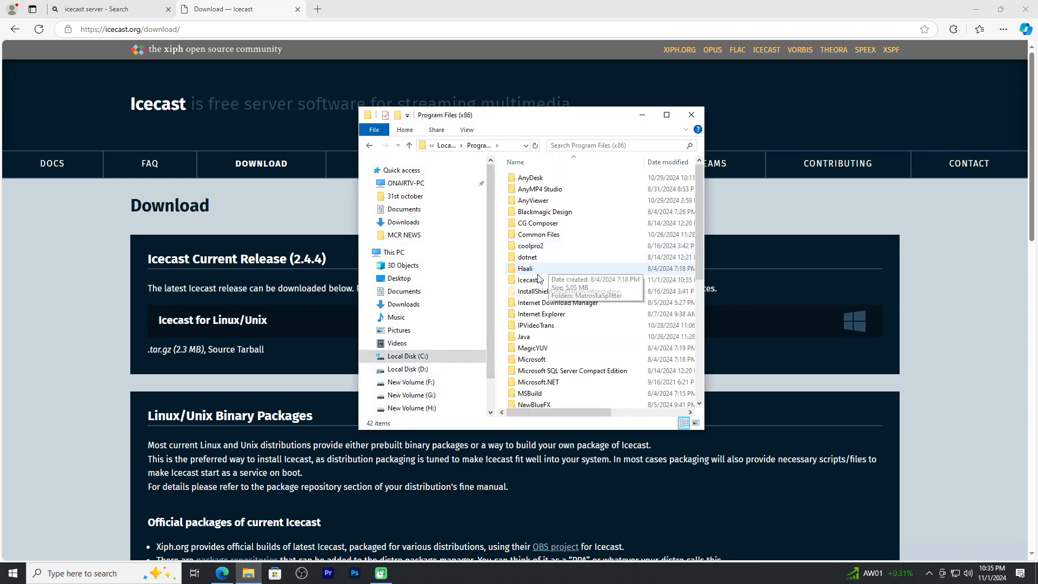
pyautogui.click(572, 281)
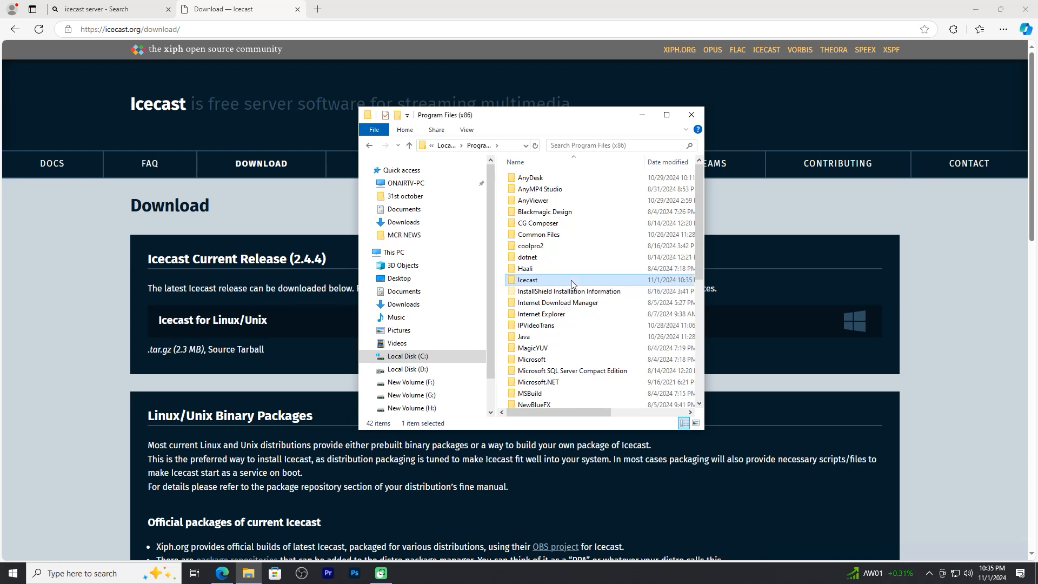
pyautogui.doubleClick(571, 281)
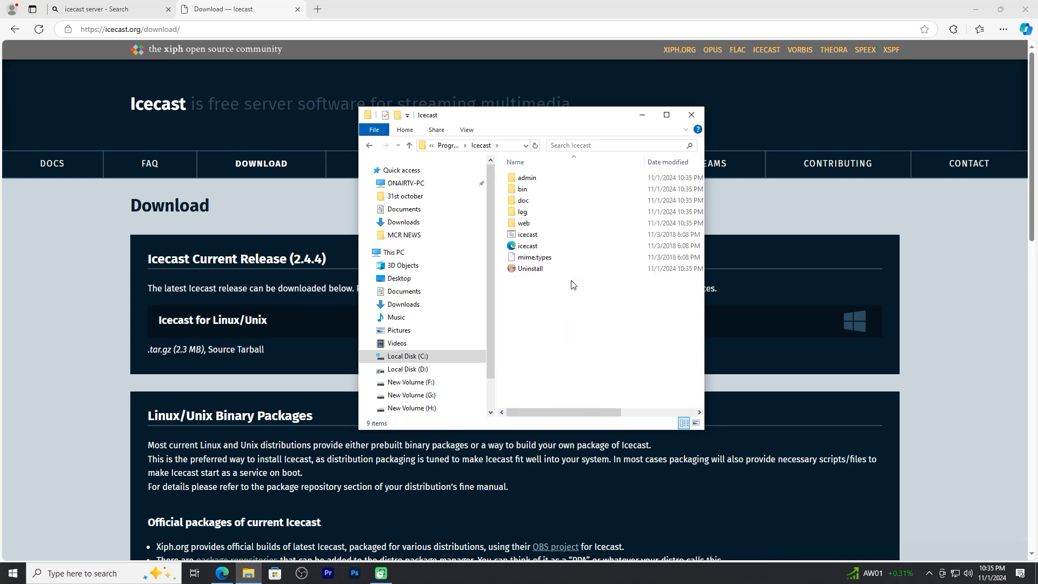
# - Open the icecast XML configuration file in Notepad and move its window clear of the screen edge
pyautogui.click(538, 248)
pyautogui.rightClick(538, 247)
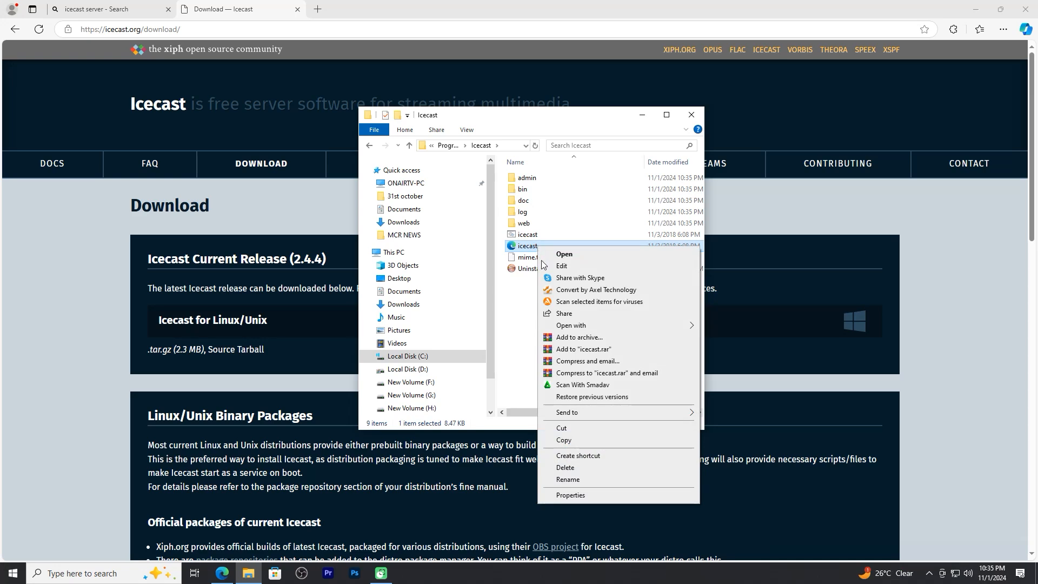
pyautogui.moveTo(574, 328)
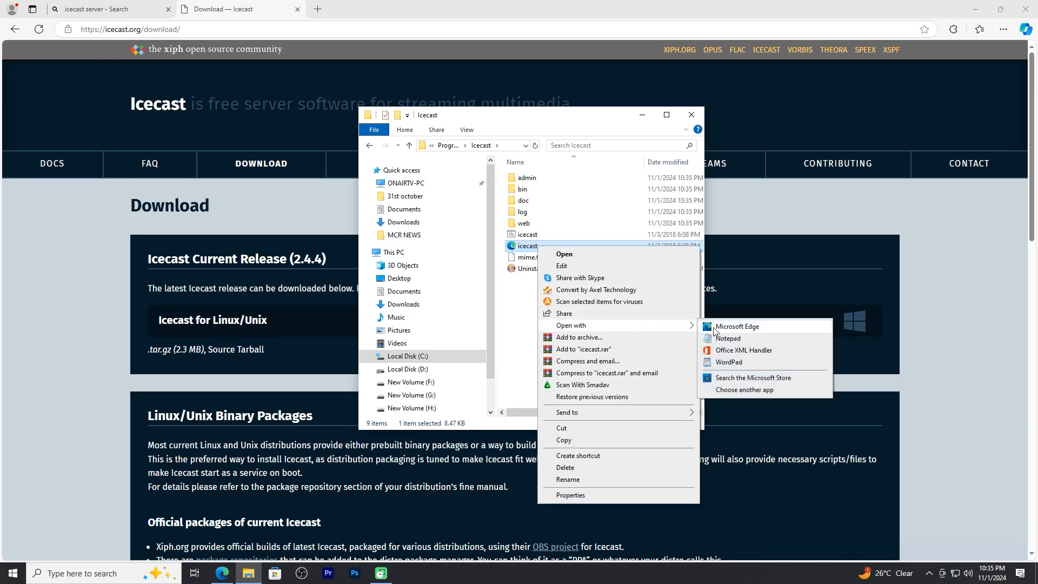
pyautogui.click(720, 342)
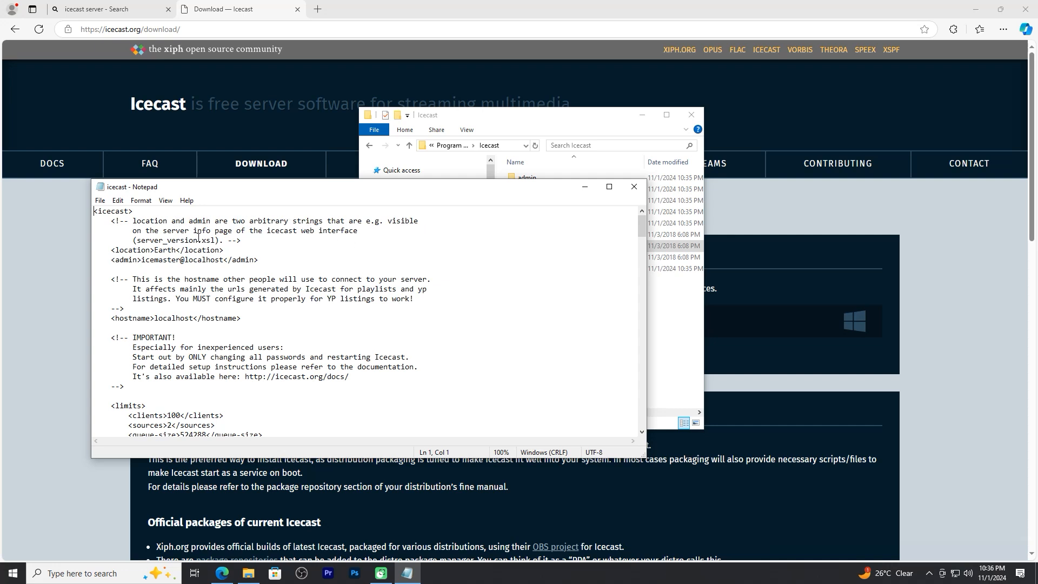
pyautogui.moveTo(254, 196); pyautogui.dragTo(342, 204)
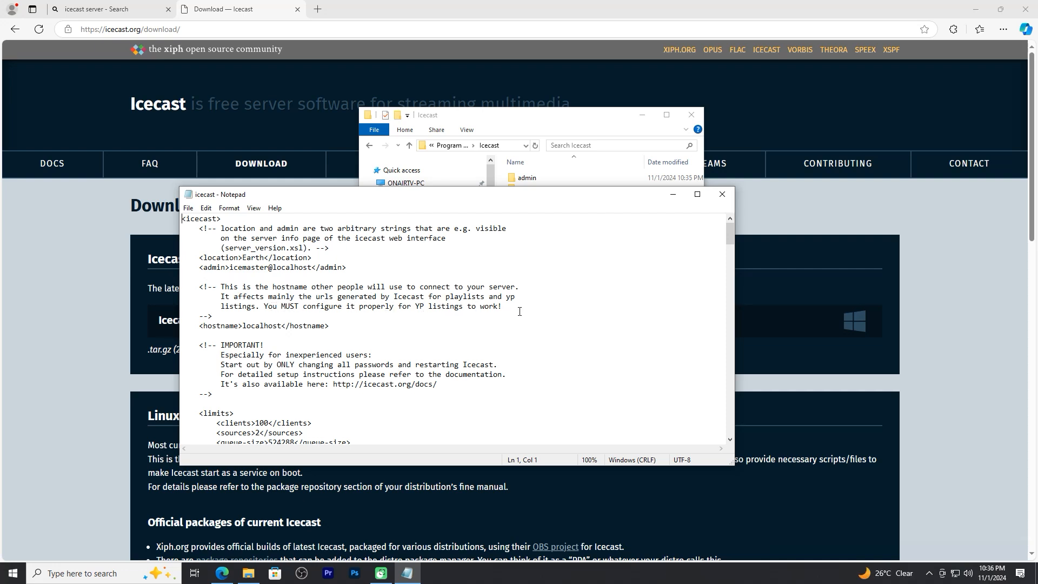
# - Examine the configuration's hostname, limits, authentication and shoutcast mount sections, including the admin login entries
pyautogui.scroll(-1, 346, 358)
pyautogui.scroll(-1, 292, 346)
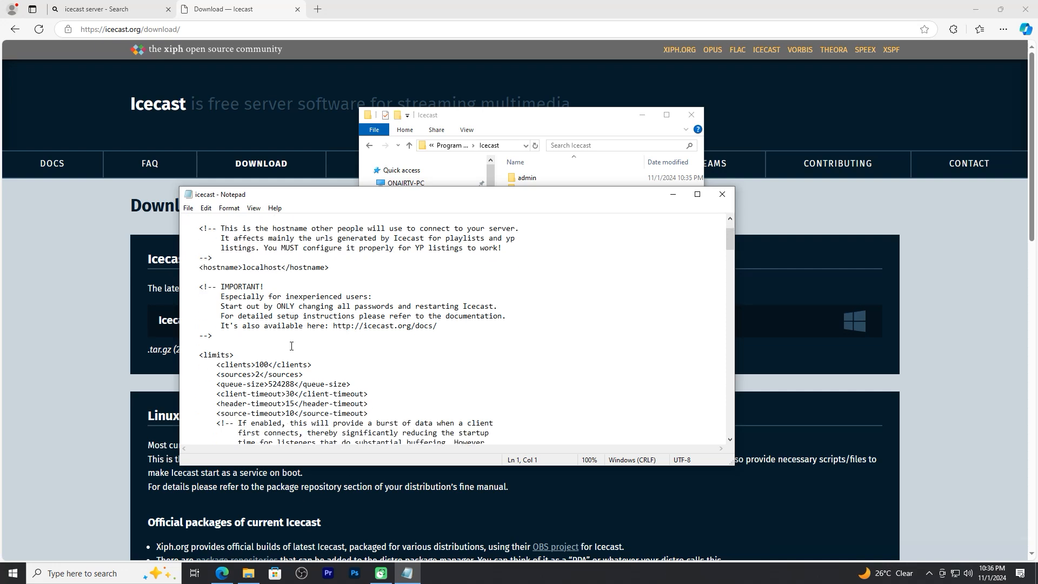
pyautogui.scroll(-1, 291, 346)
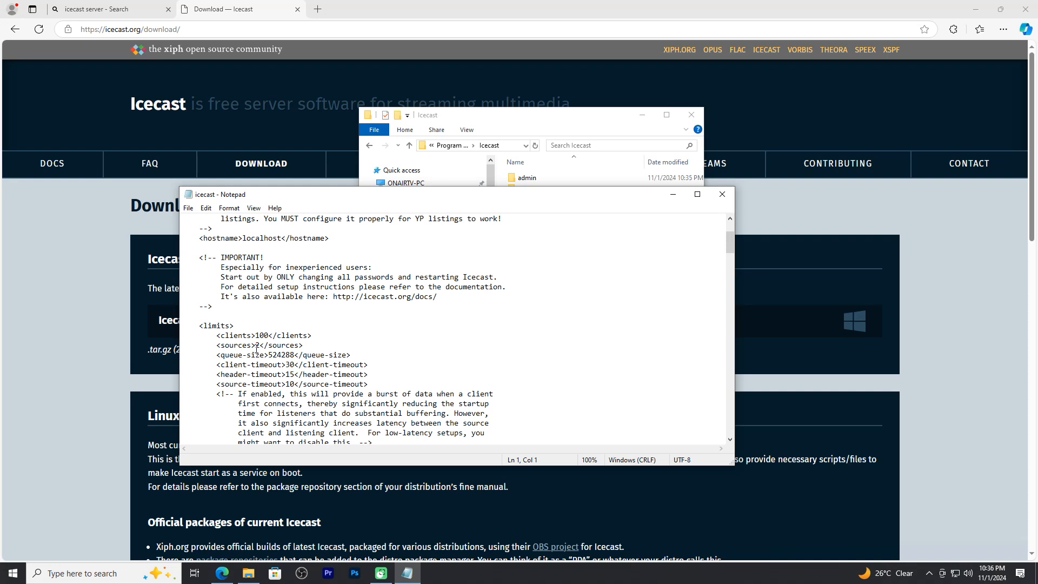
pyautogui.scroll(-2, 256, 349)
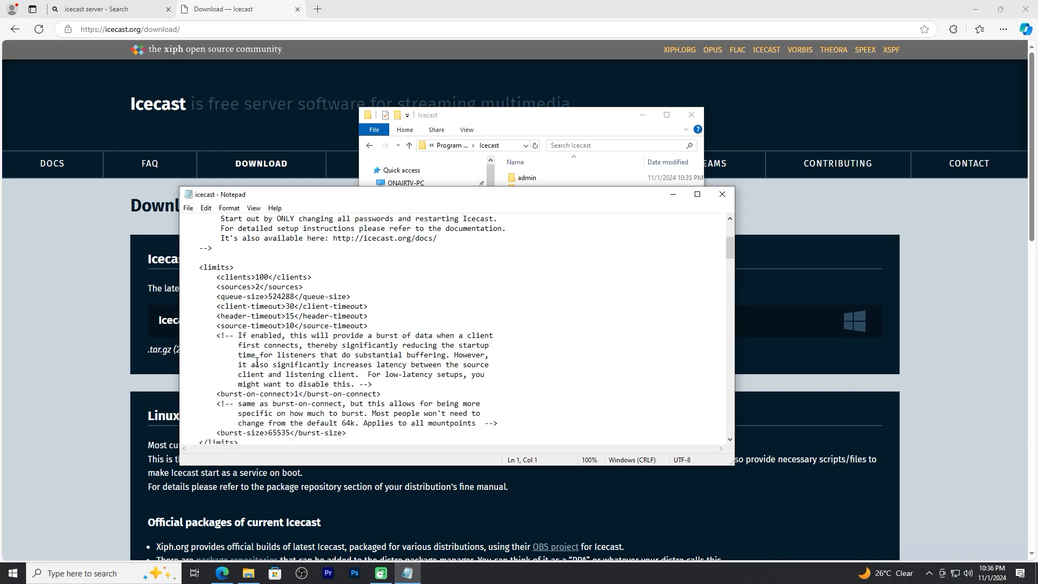
pyautogui.scroll(-3, 257, 361)
pyautogui.scroll(-1, 257, 361)
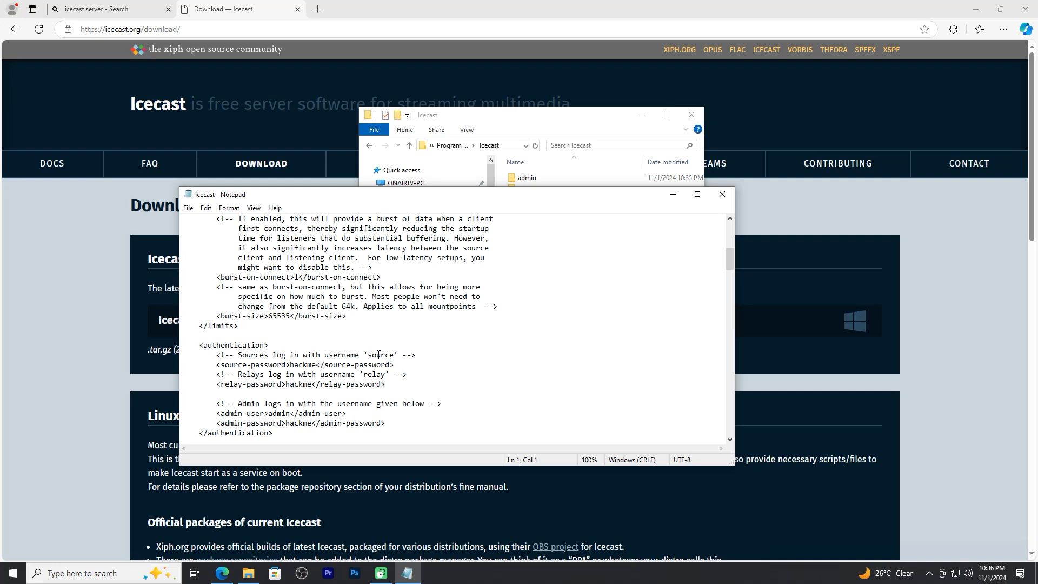
pyautogui.scroll(-1, 379, 355)
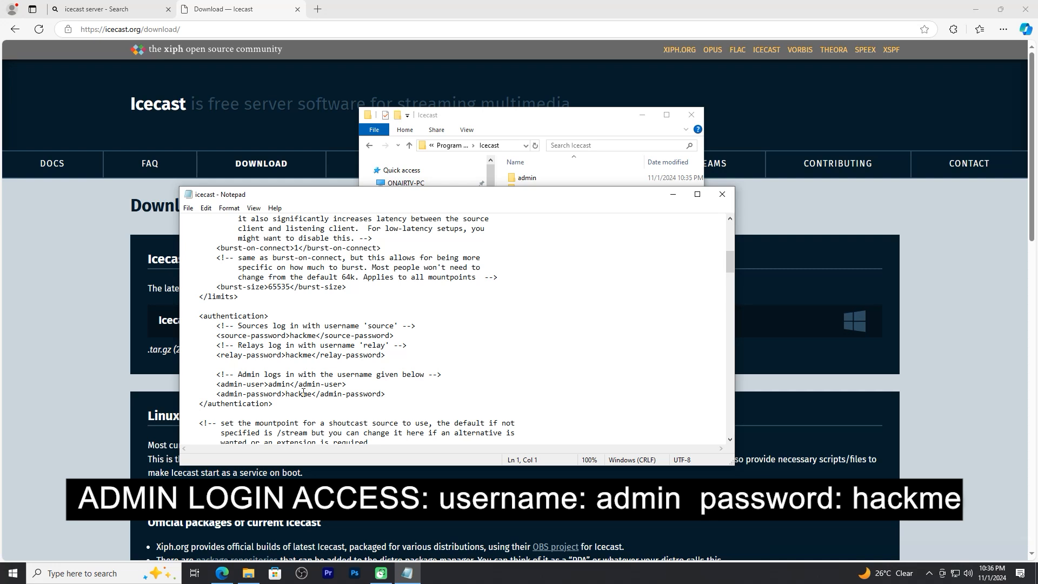
pyautogui.scroll(-1, 303, 392)
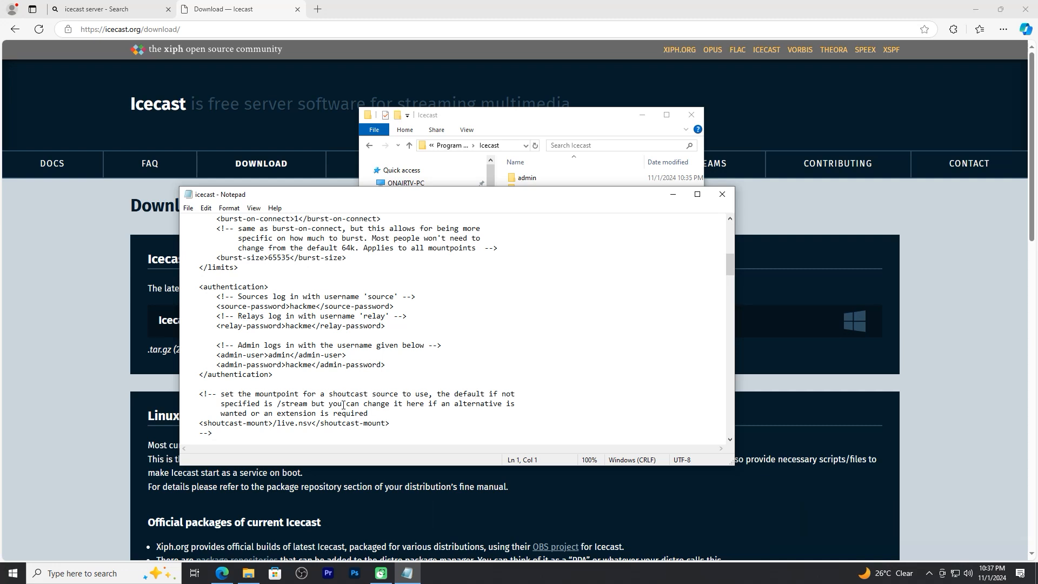
pyautogui.scroll(-2, 429, 400)
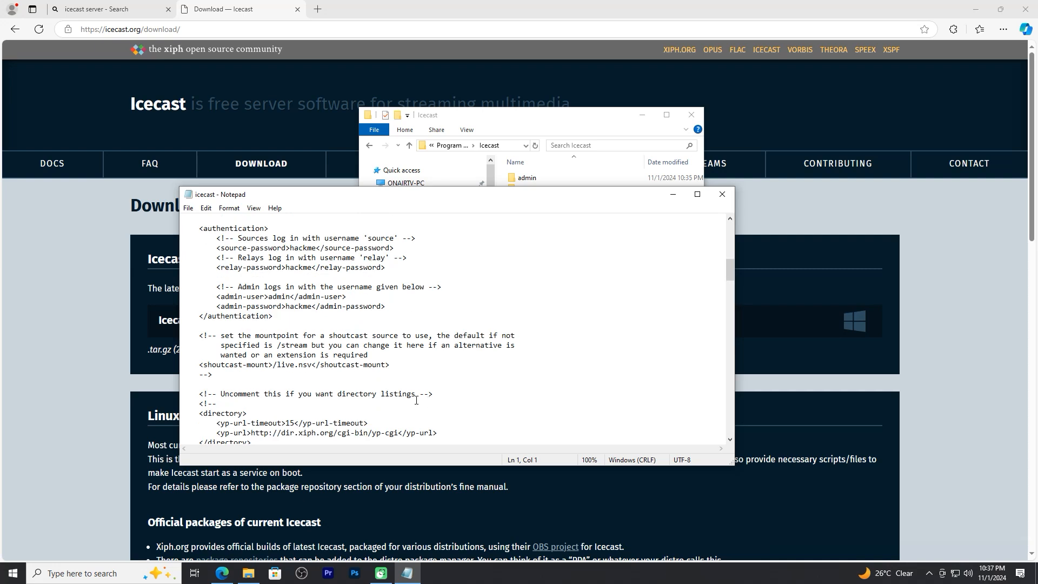
pyautogui.scroll(-1, 416, 401)
pyautogui.scroll(2, 416, 401)
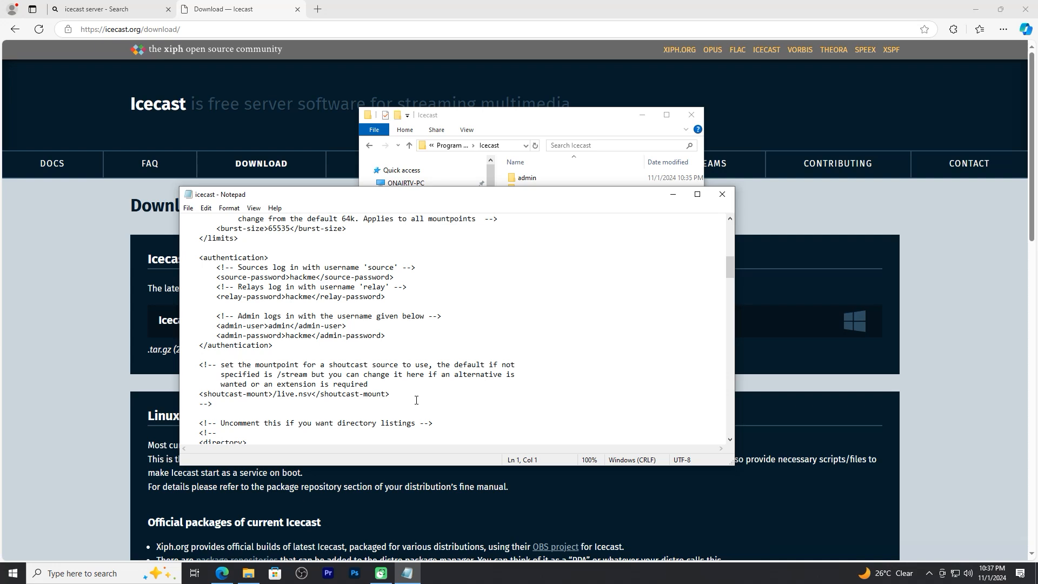
pyautogui.scroll(1, 417, 400)
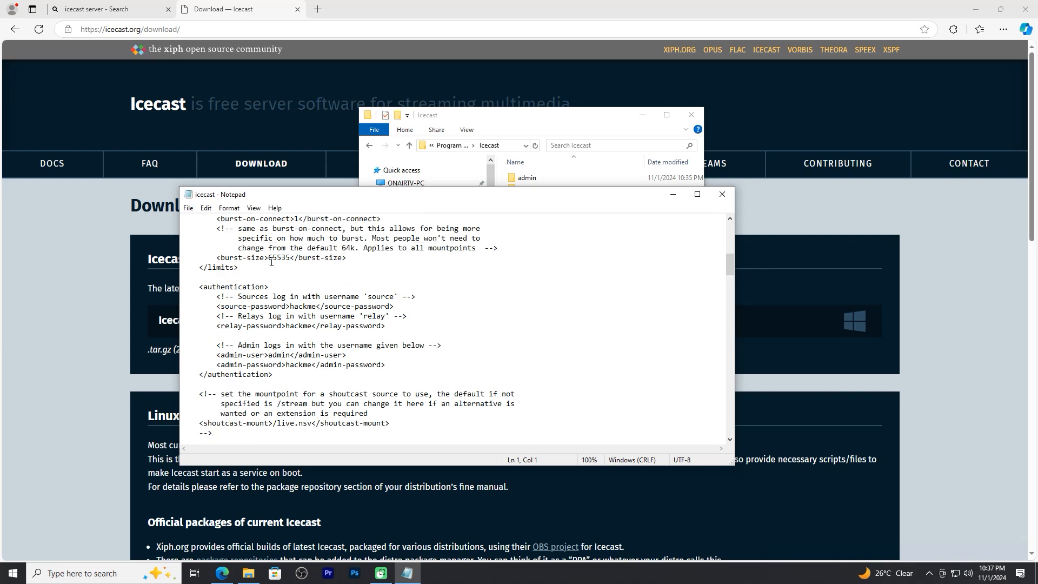
pyautogui.scroll(1, 266, 315)
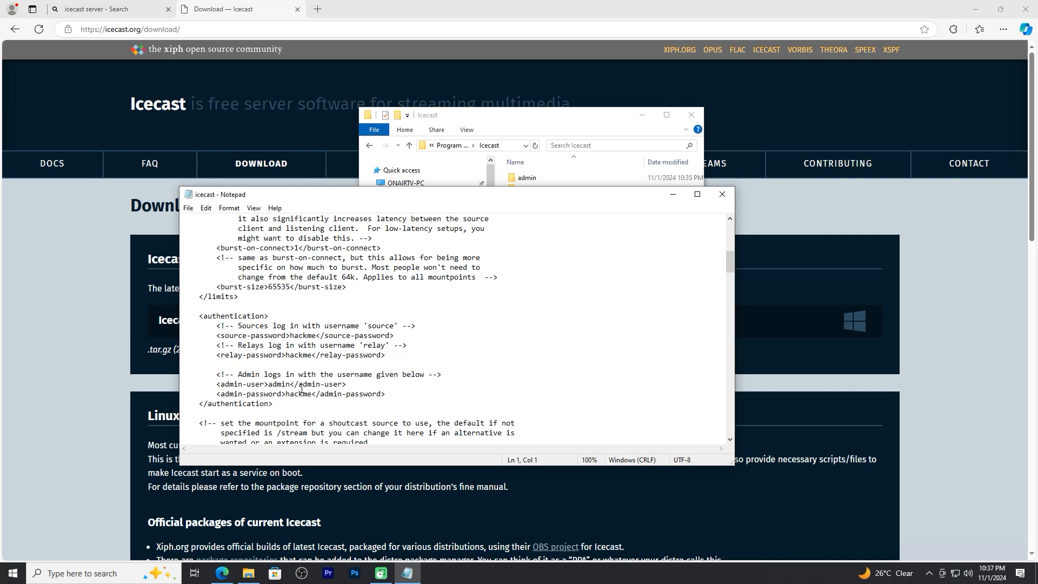
pyautogui.click(283, 384)
# - Switch to Microsoft Edge and enter localhost:8000 as the address, without loading it yet
pyautogui.click(187, 30)
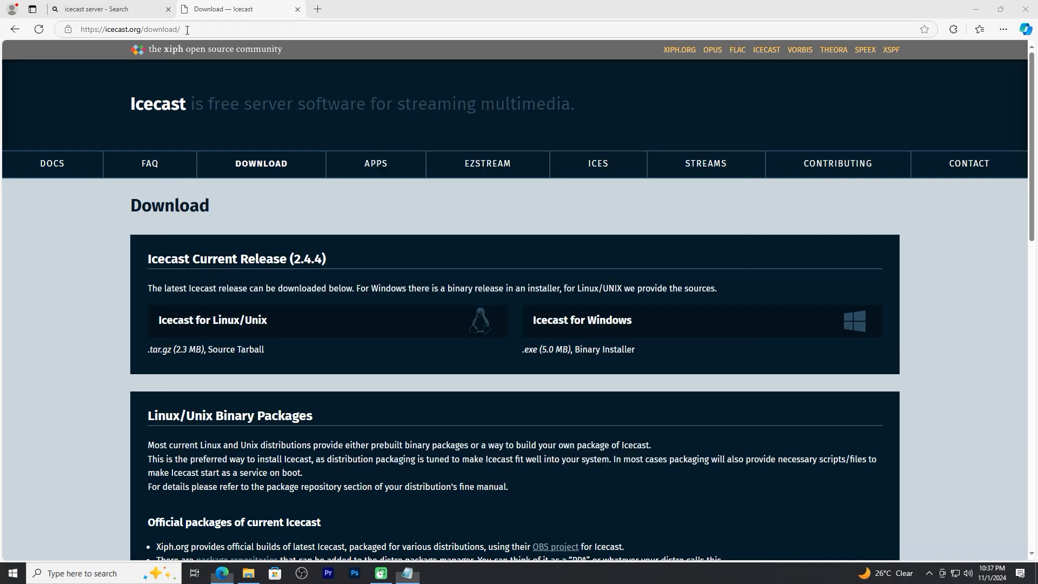
pyautogui.click(187, 30)
pyautogui.write('lo')
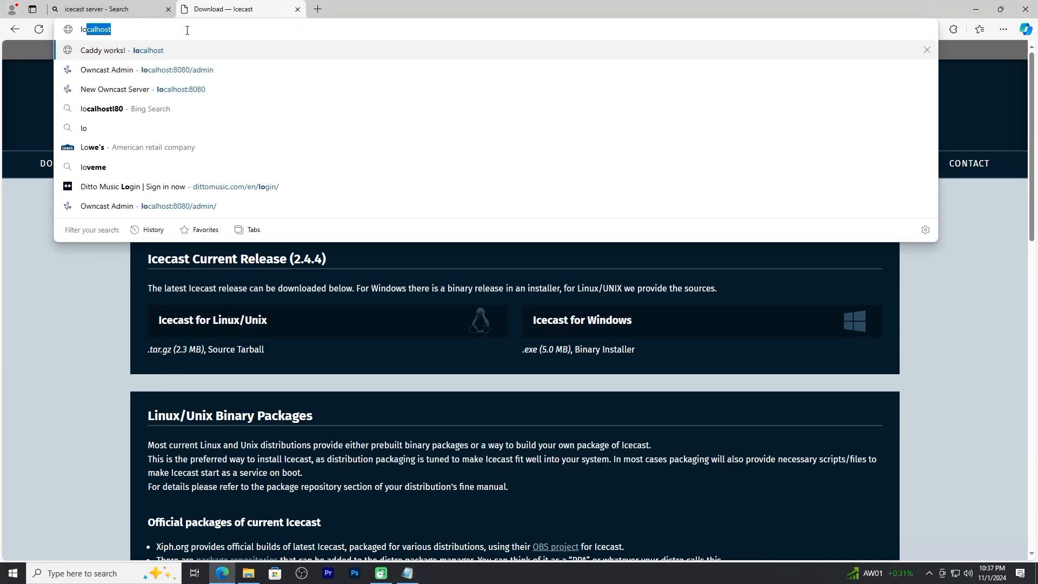
pyautogui.write('ca')
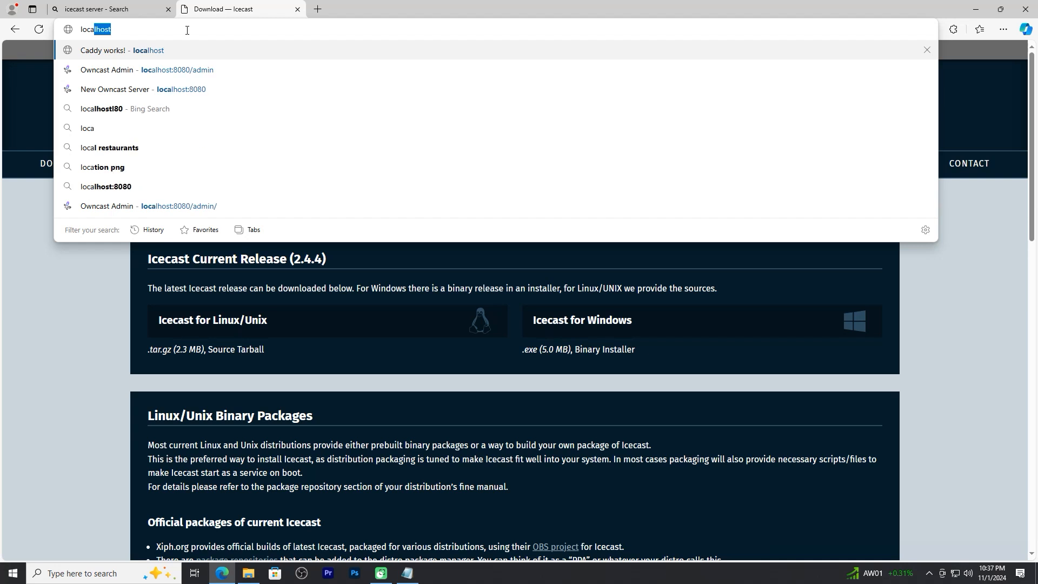
pyautogui.write('l')
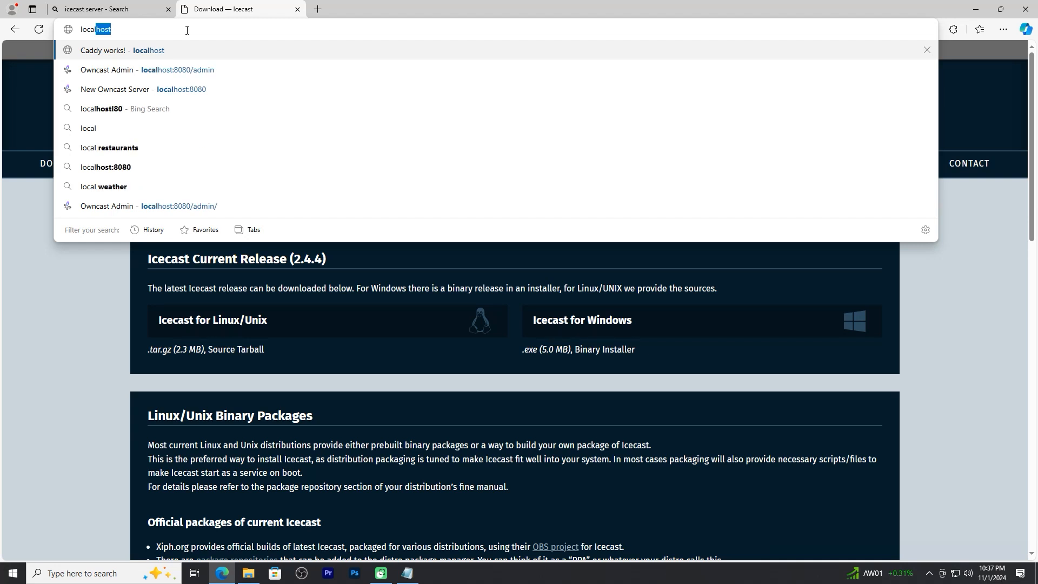
pyautogui.write('host')
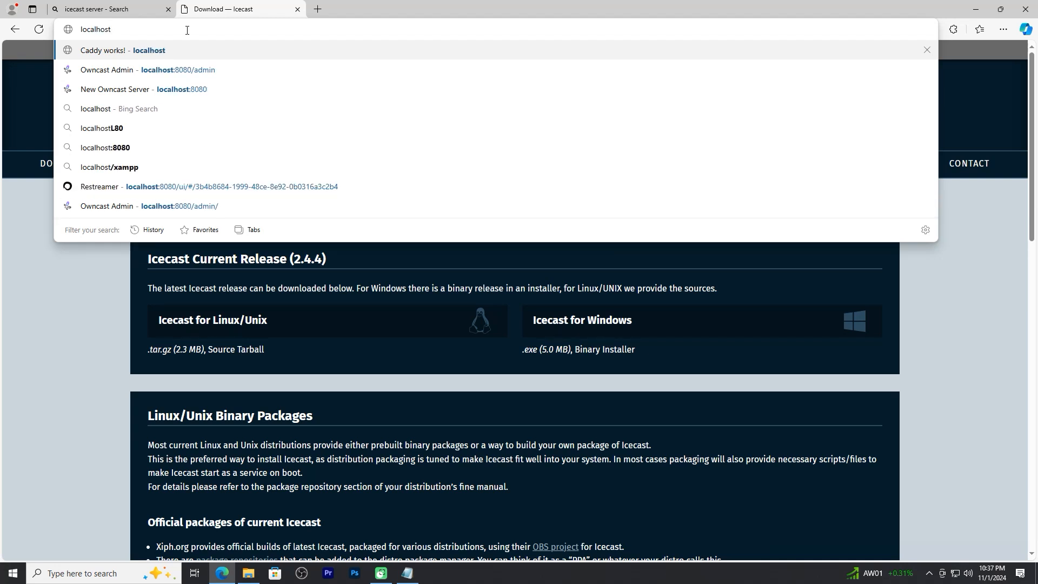
pyautogui.write(':8000')
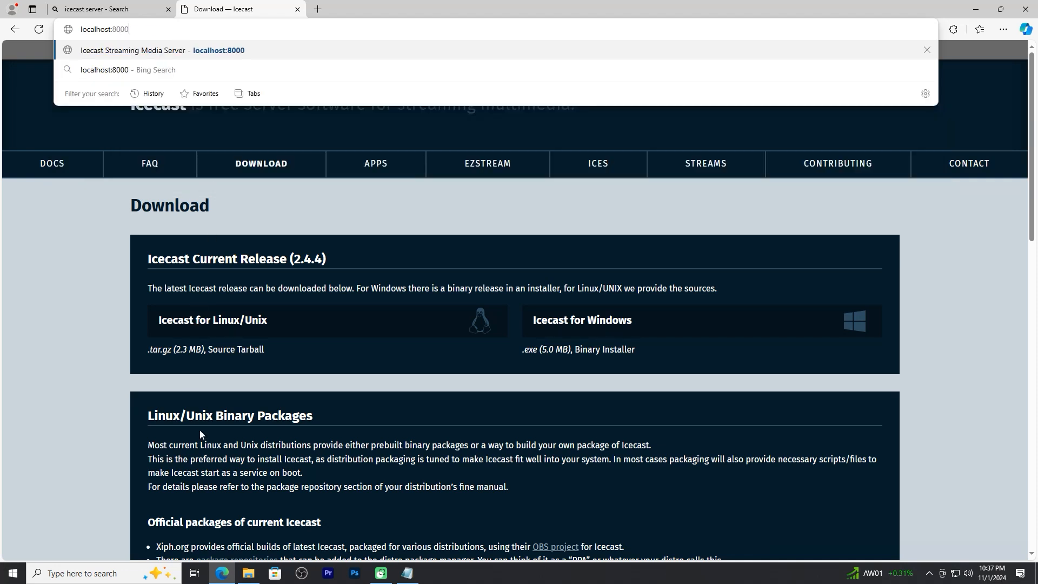
# - Return to the Icecast installation folder and start the server by running the icecast batch file
pyautogui.click(246, 574)
pyautogui.click(538, 315)
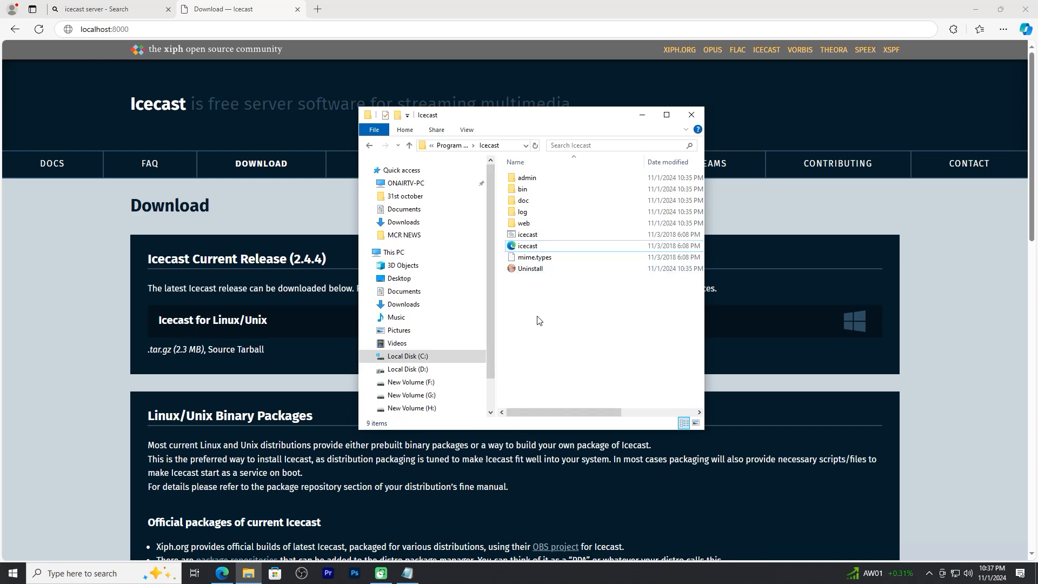
pyautogui.click(540, 234)
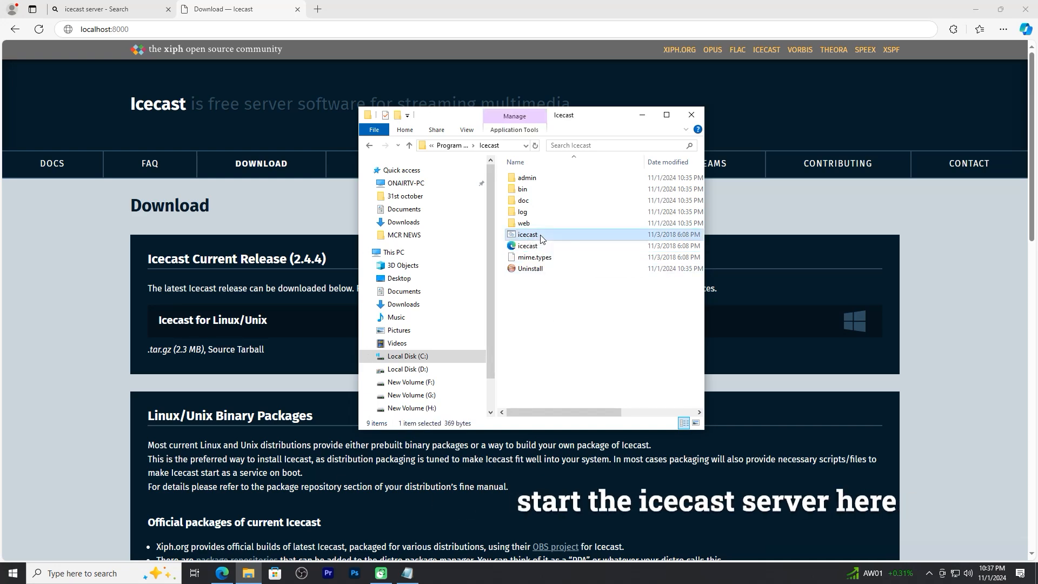
pyautogui.doubleClick(541, 239)
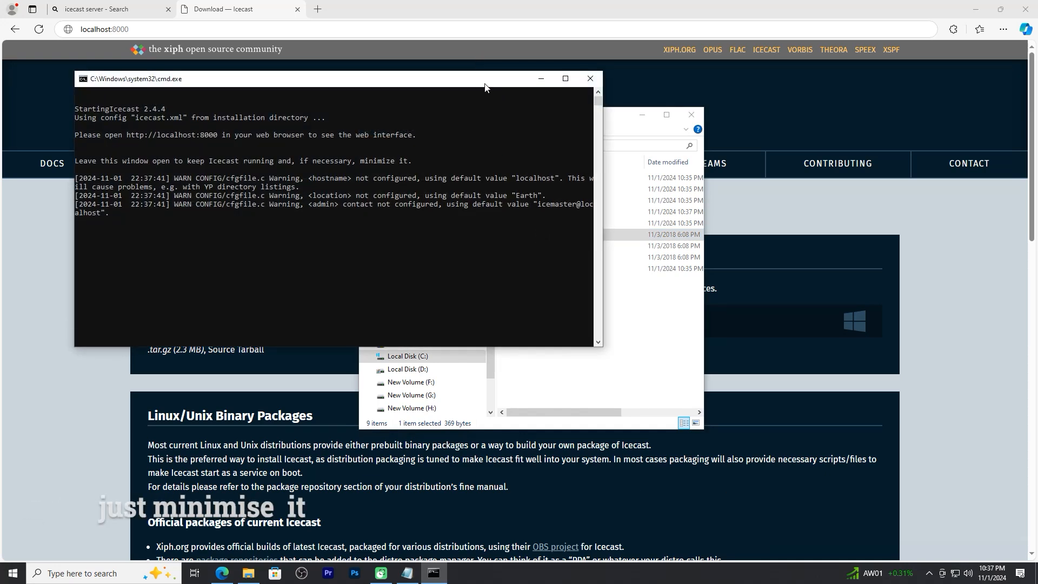
# - Move the server console aside, load localhost:8000 in the browser and open the Icecast Administration page
pyautogui.moveTo(486, 81); pyautogui.dragTo(572, 160)
pyautogui.click(210, 28)
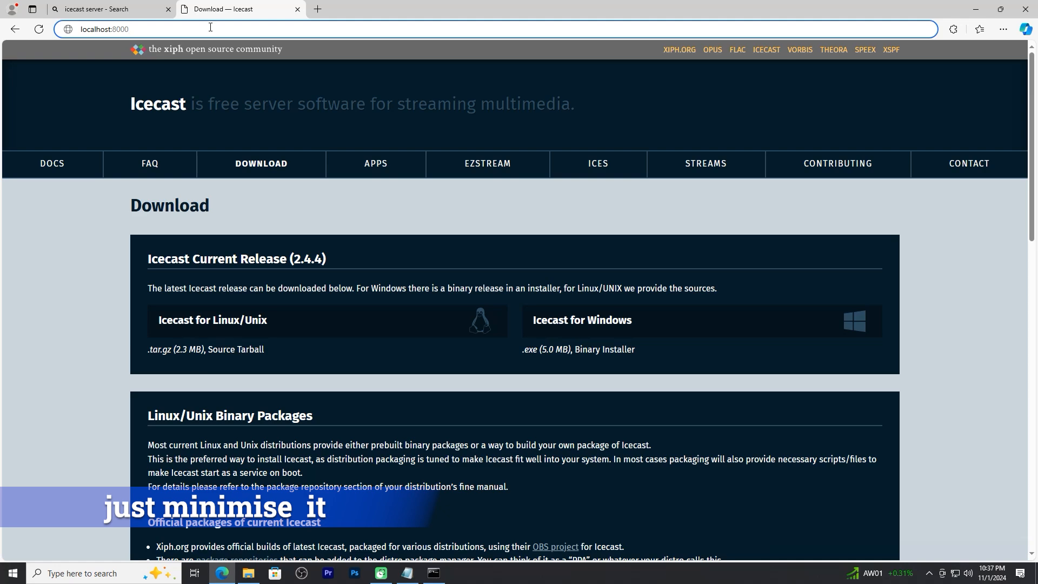
pyautogui.press('Return')
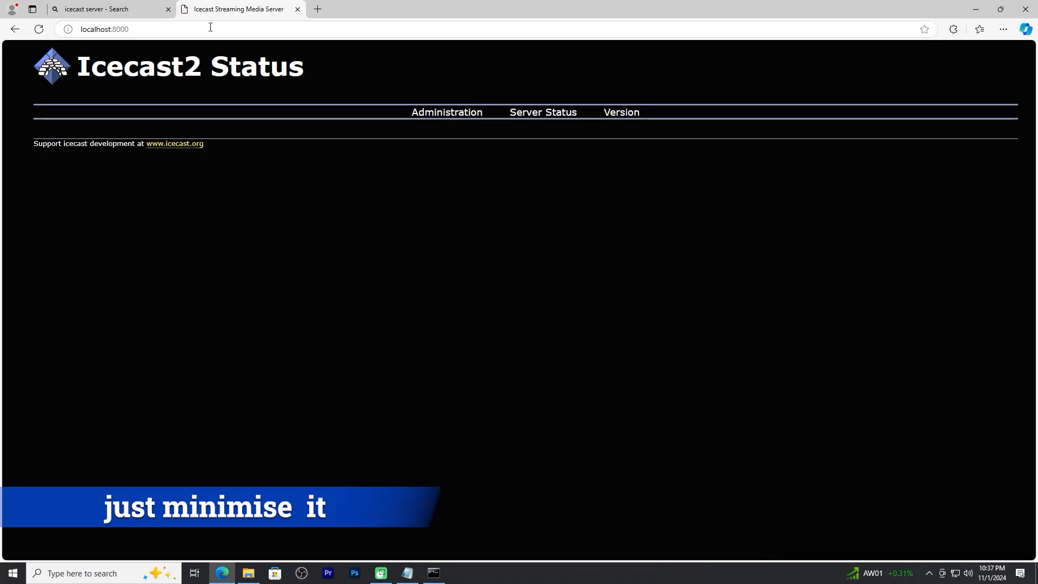
pyautogui.click(442, 113)
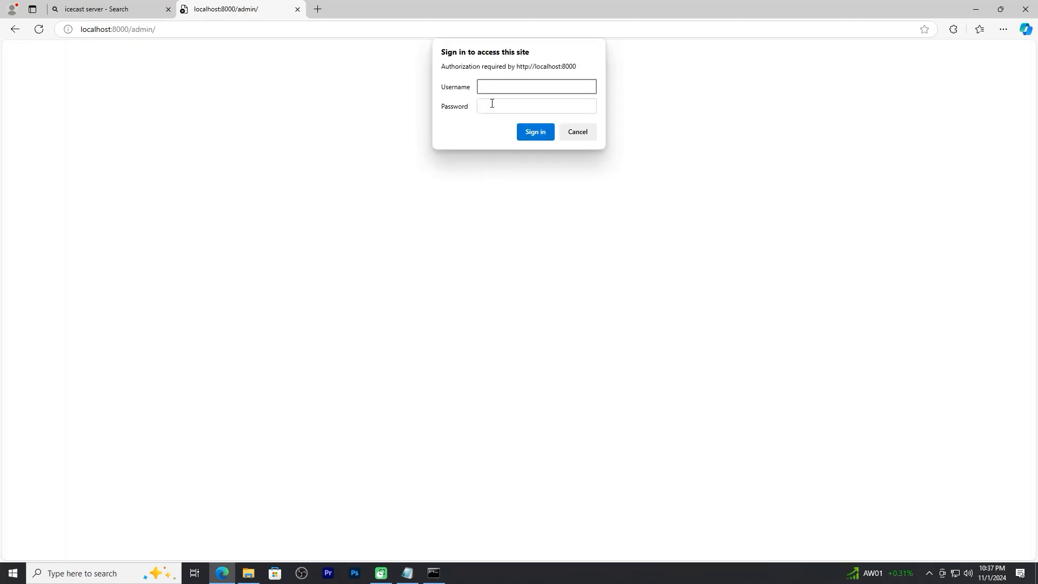
# - Copy the admin-user value from the icecast configuration in Notepad into the sign-in form's username field
pyautogui.click(407, 574)
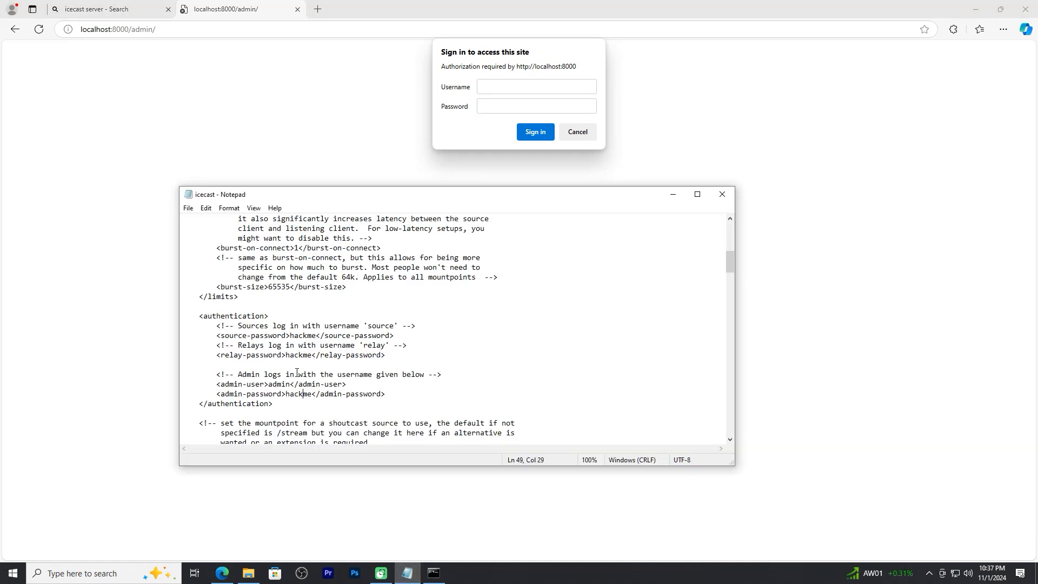
pyautogui.moveTo(269, 384); pyautogui.dragTo(290, 385)
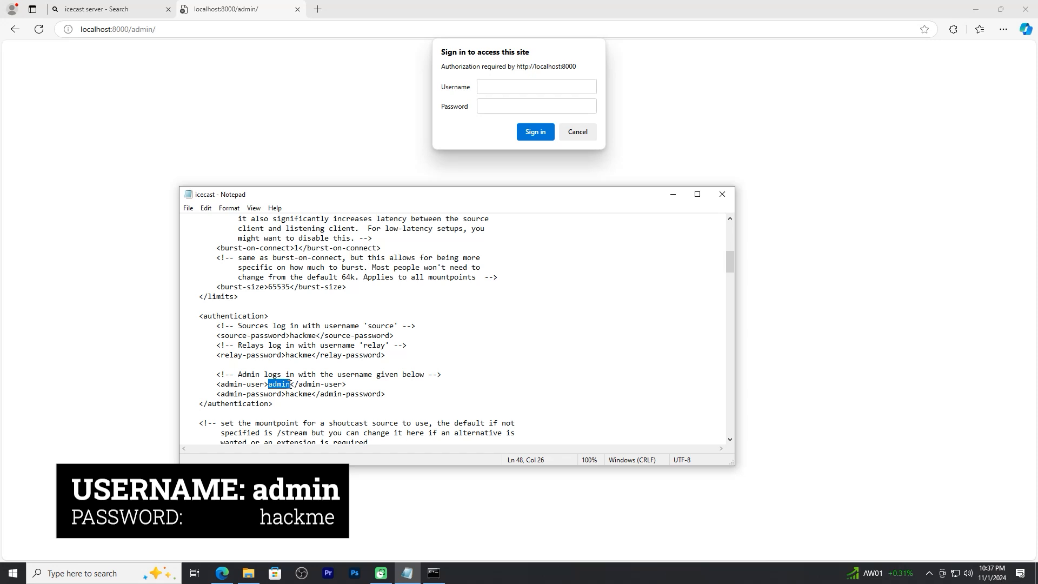
pyautogui.rightClick(279, 388)
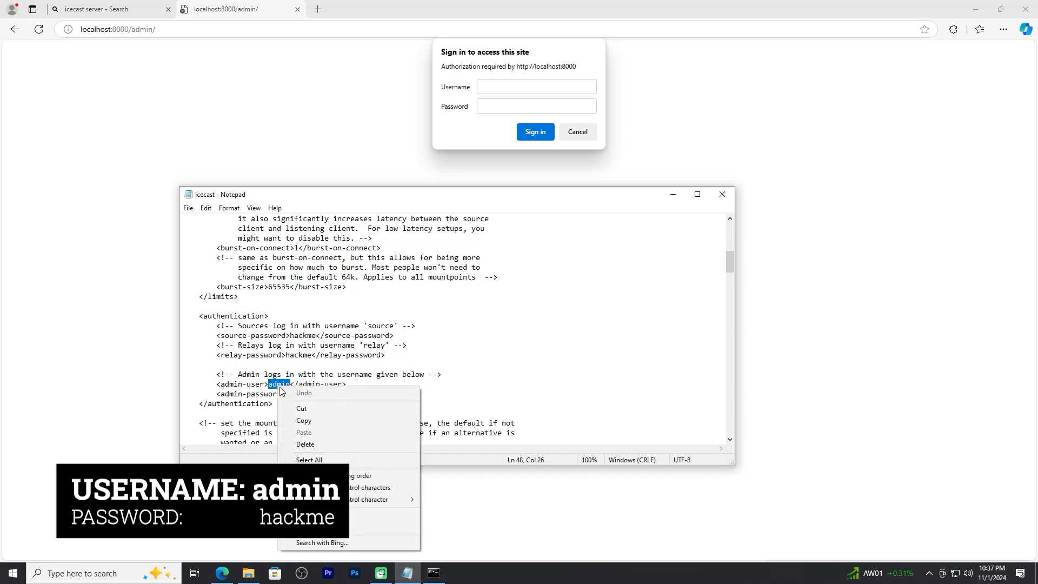
pyautogui.click(294, 421)
pyautogui.click(482, 84)
pyautogui.rightClick(481, 84)
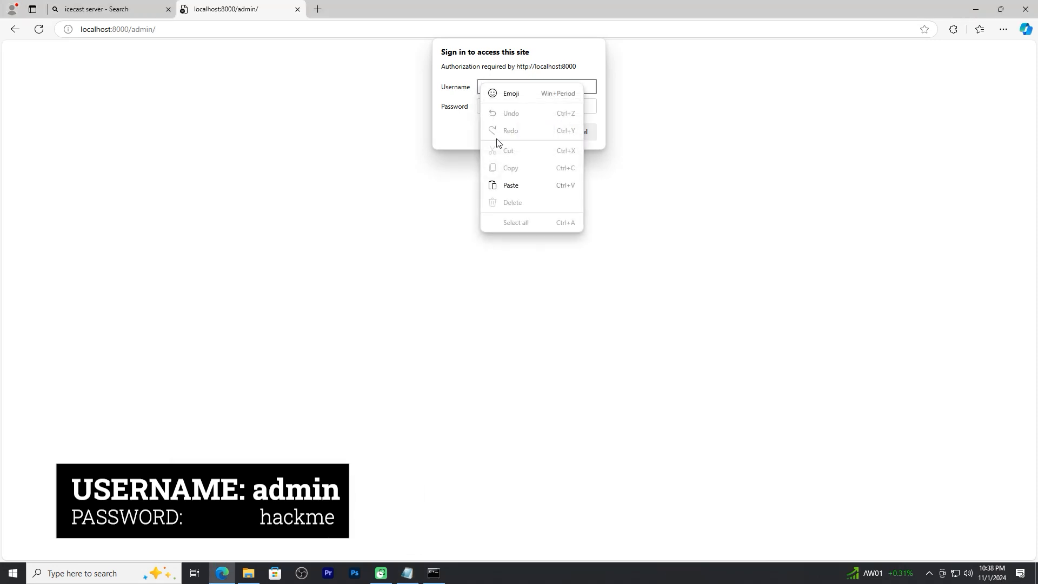
pyautogui.click(508, 184)
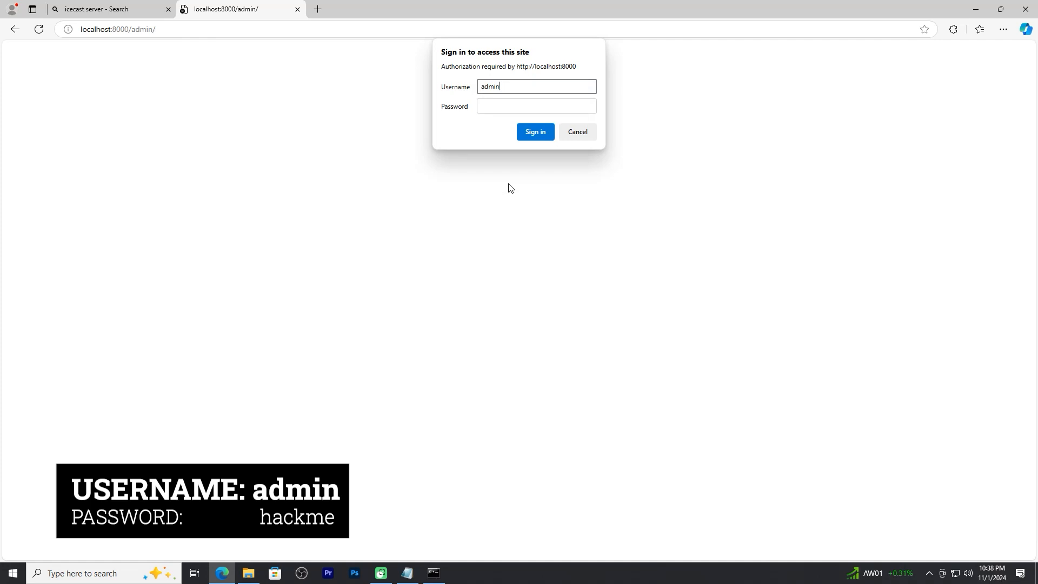
# - Copy the admin password from the icecast configuration into the sign-in form's password field and sign in
pyautogui.click(408, 573)
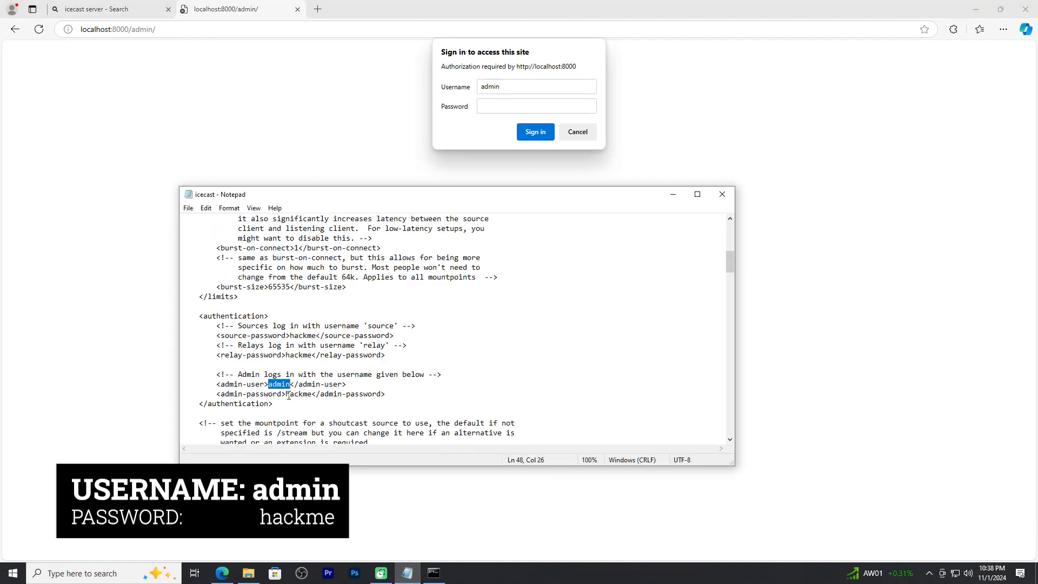
pyautogui.moveTo(287, 395); pyautogui.dragTo(313, 393)
pyautogui.rightClick(293, 395)
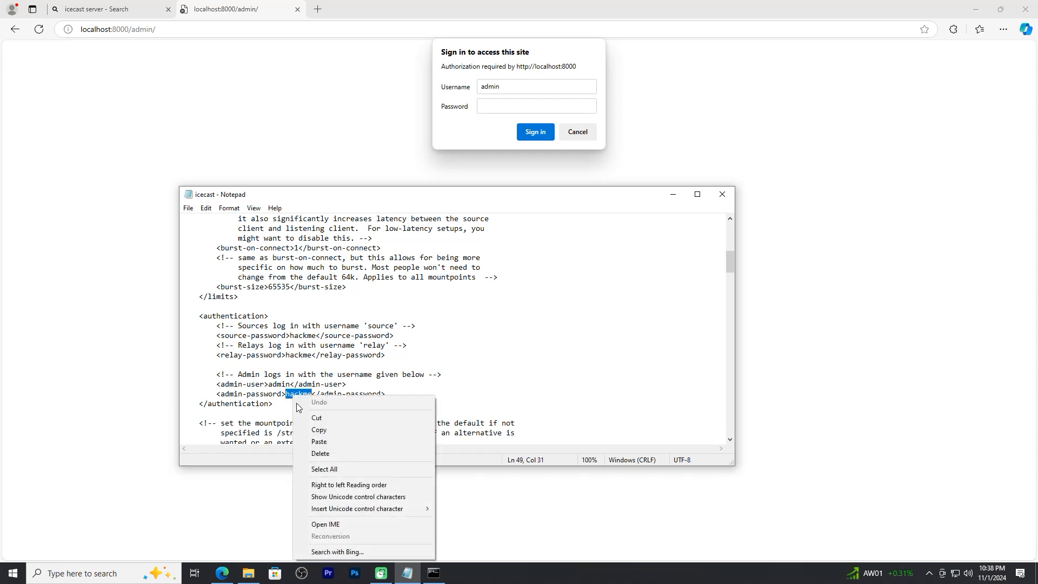
pyautogui.click(306, 432)
pyautogui.click(498, 106)
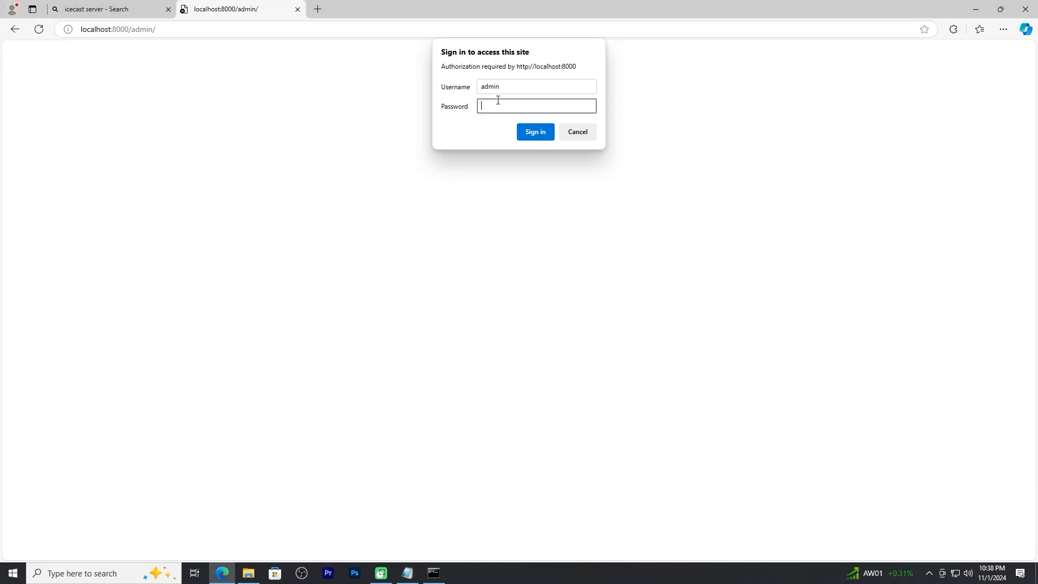
pyautogui.rightClick(498, 106)
pyautogui.click(523, 202)
pyautogui.click(530, 131)
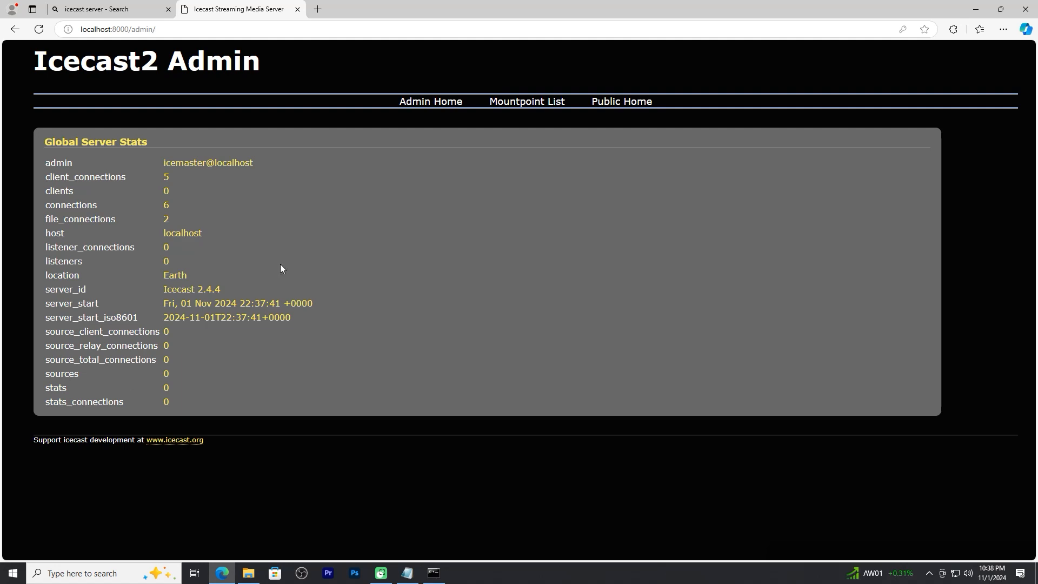
# - View the server's Mountpoint List and return to the Admin Home page
pyautogui.click(550, 103)
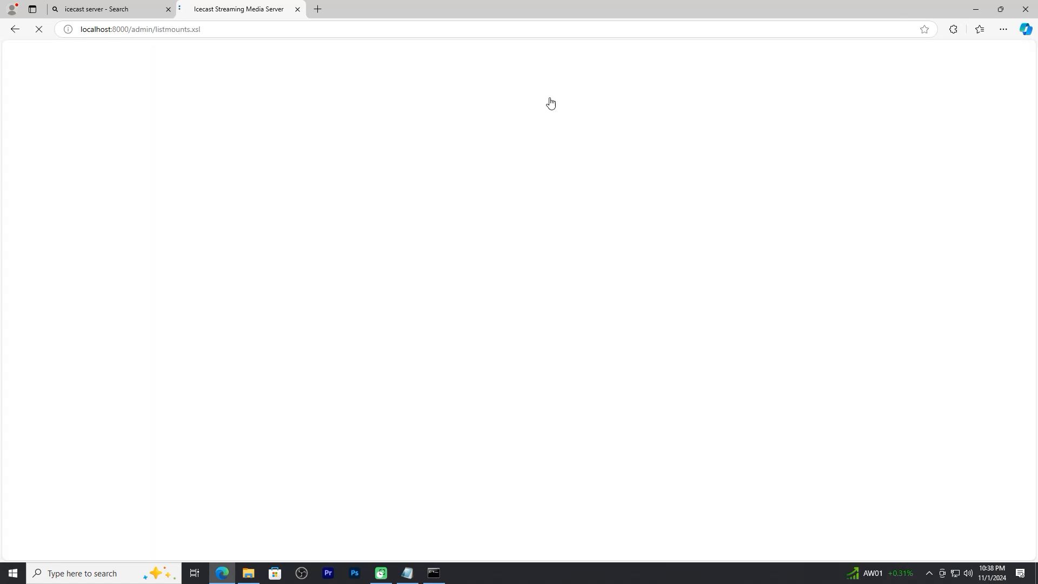
pyautogui.click(414, 104)
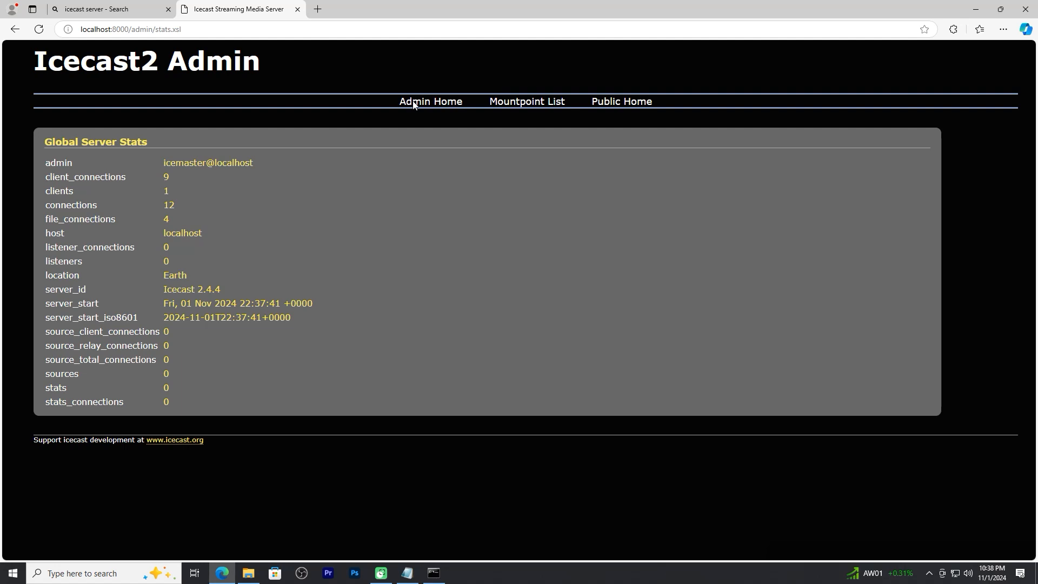
# - Search the web for "butt software" from the existing search page and open the official BUTT site at danielnoethen.de
pyautogui.click(109, 7)
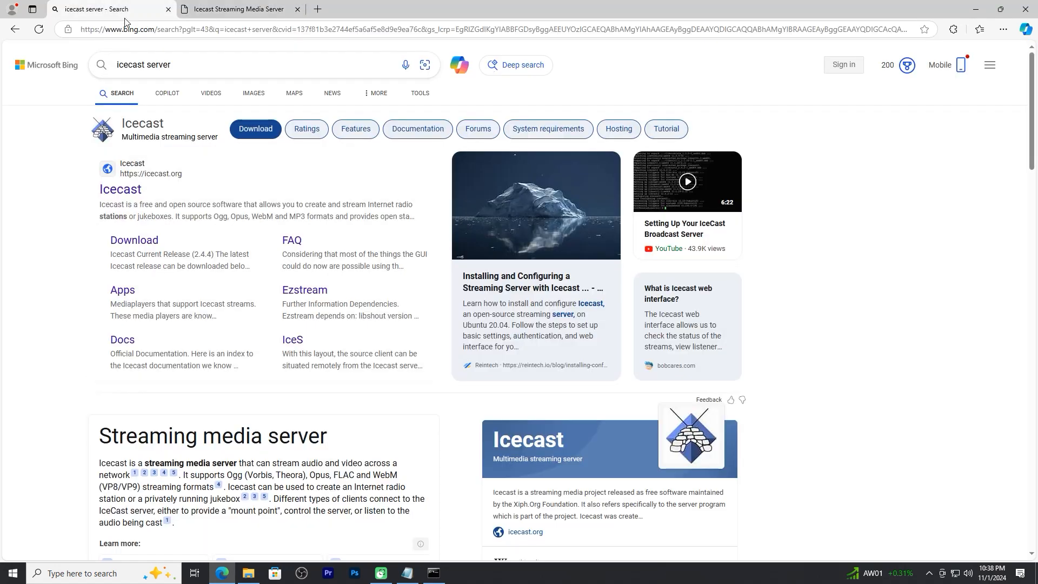
pyautogui.click(145, 22)
pyautogui.write('butt')
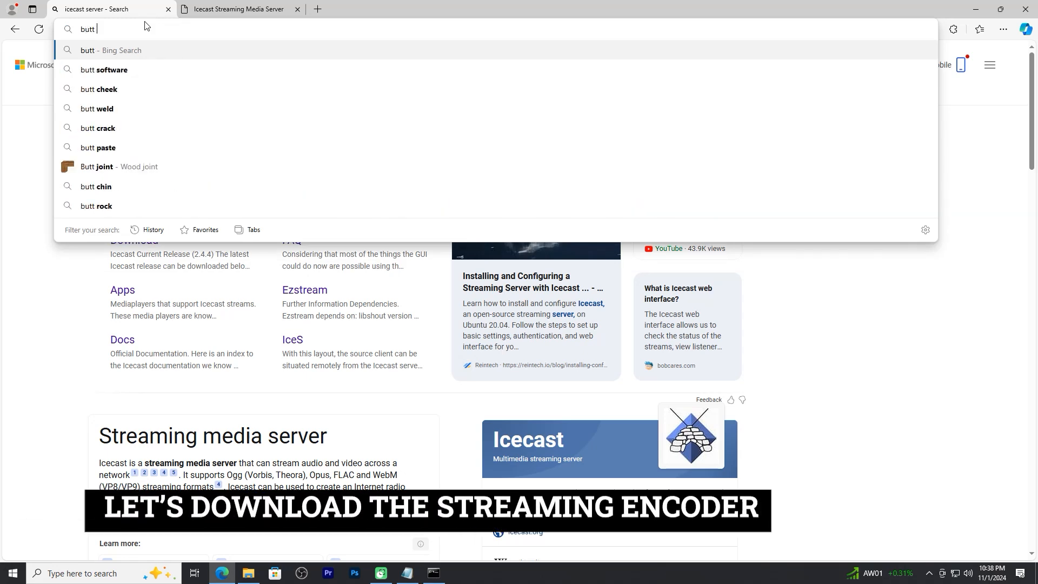
pyautogui.click(115, 69)
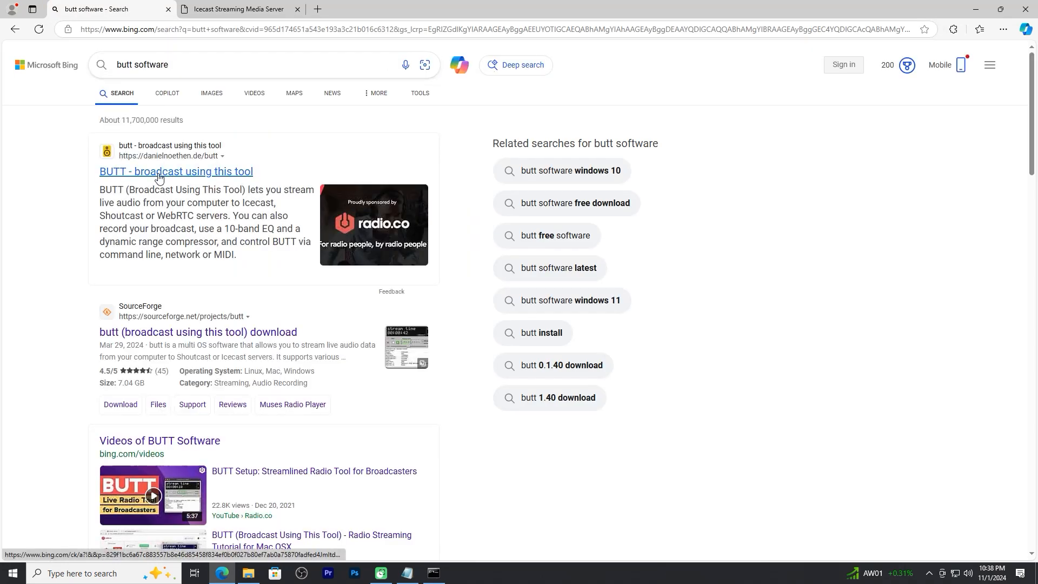
pyautogui.click(158, 173)
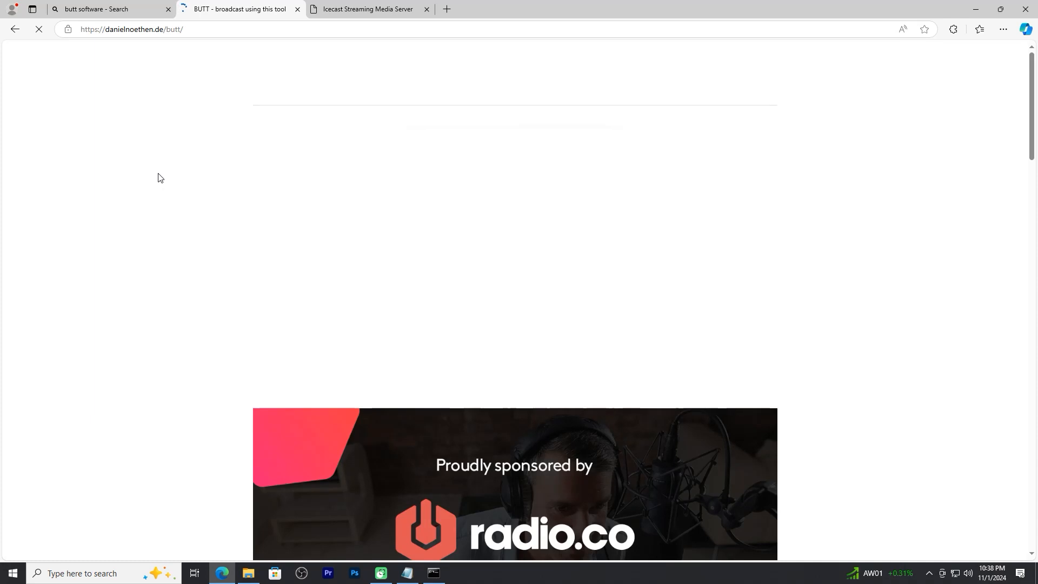
# - Download the Windows Setup installer of BUTT 1.43.0 to the Downloads Programs folder
pyautogui.scroll(-12, 160, 178)
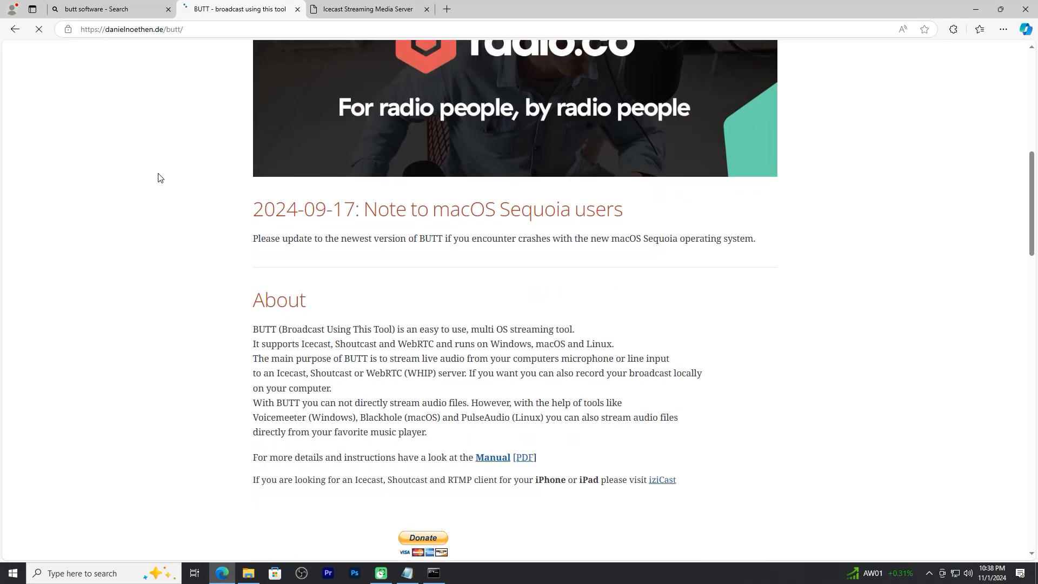
pyautogui.scroll(-4, 160, 178)
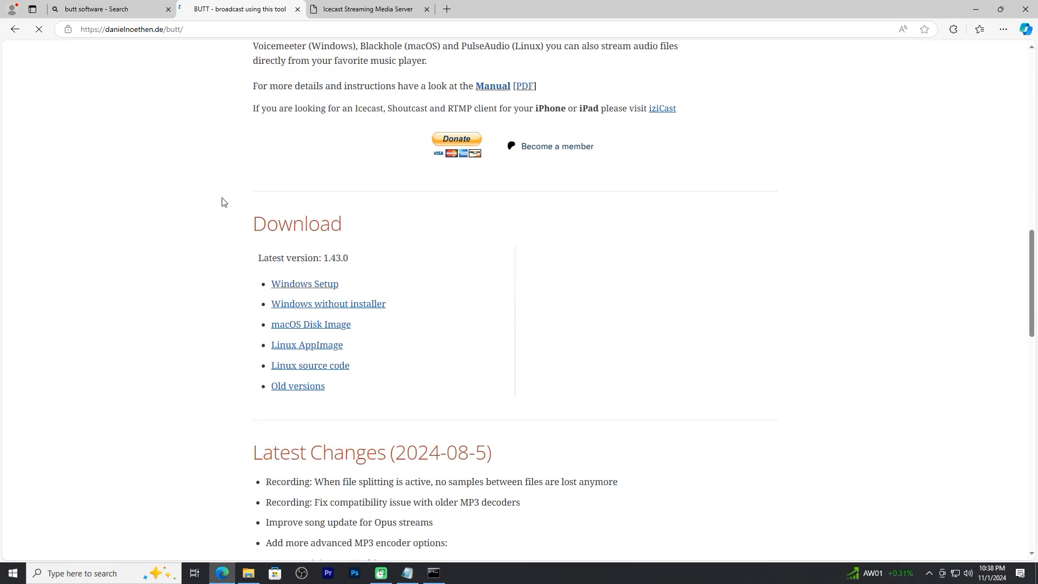
pyautogui.click(306, 288)
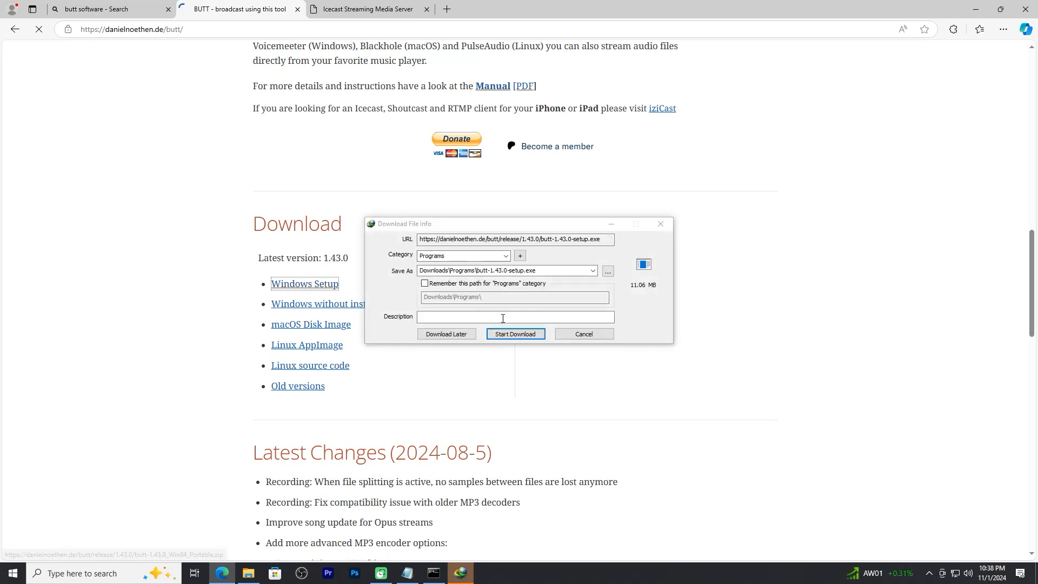
pyautogui.click(515, 334)
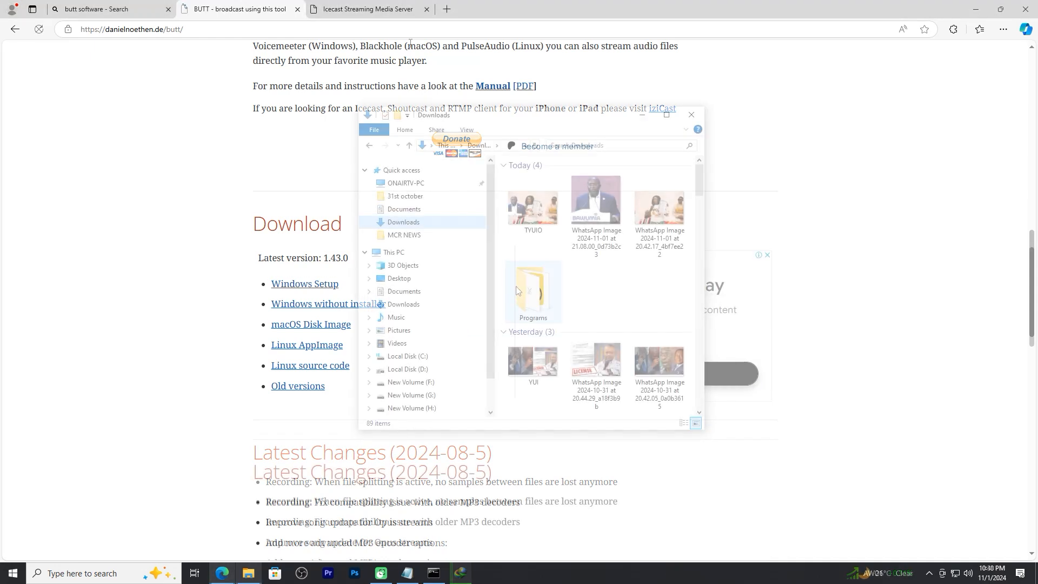
# - Open the Programs folder in Downloads and launch the butt-1.43.0-setup installer
pyautogui.doubleClick(517, 291)
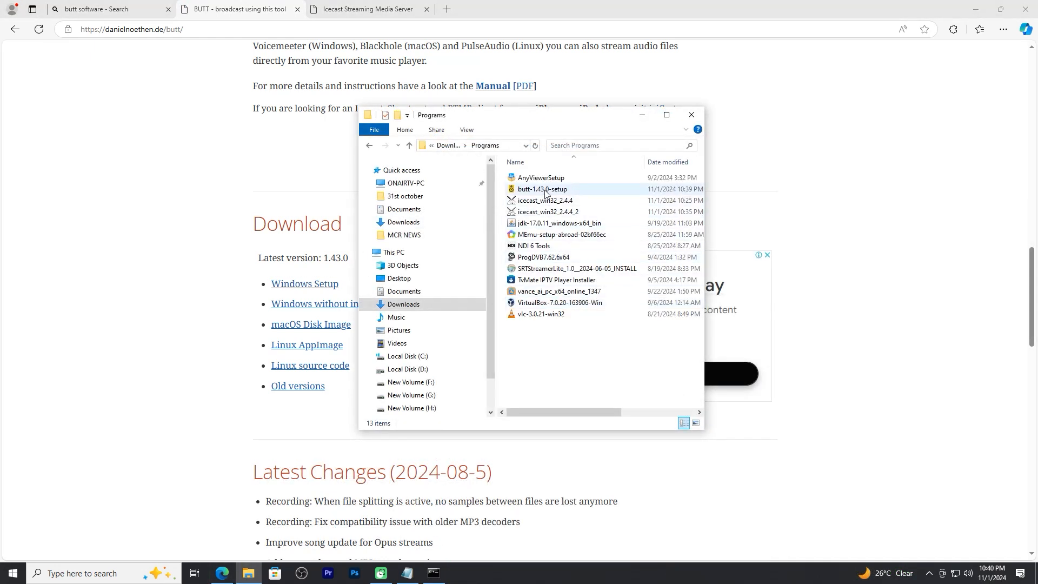
pyautogui.click(545, 190)
pyautogui.rightClick(546, 192)
pyautogui.click(554, 211)
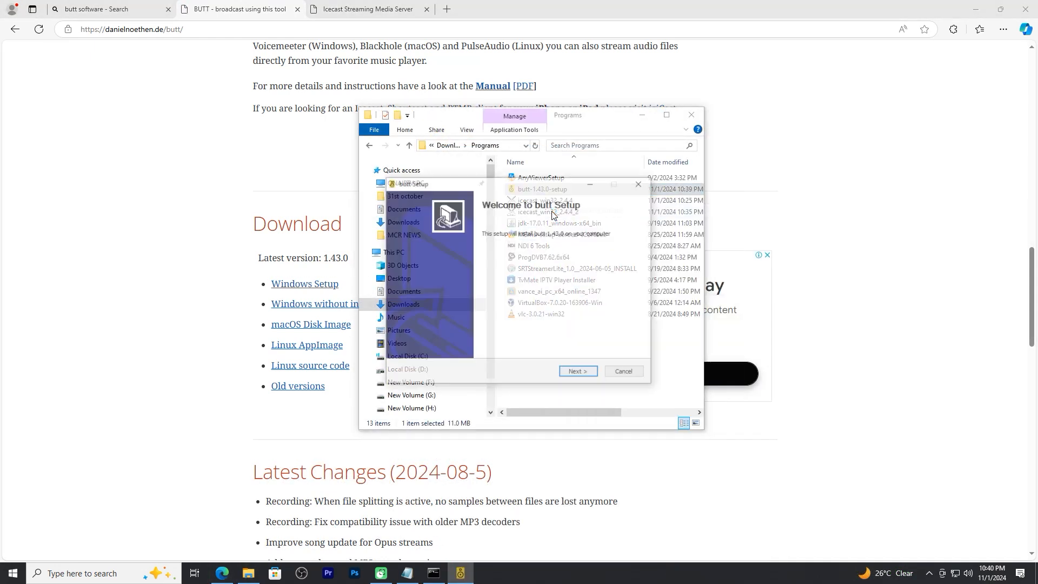
# - Install butt with the default destination and Start menu folders, and finish the setup with Run butt enabled
pyautogui.click(577, 373)
pyautogui.click(577, 373)
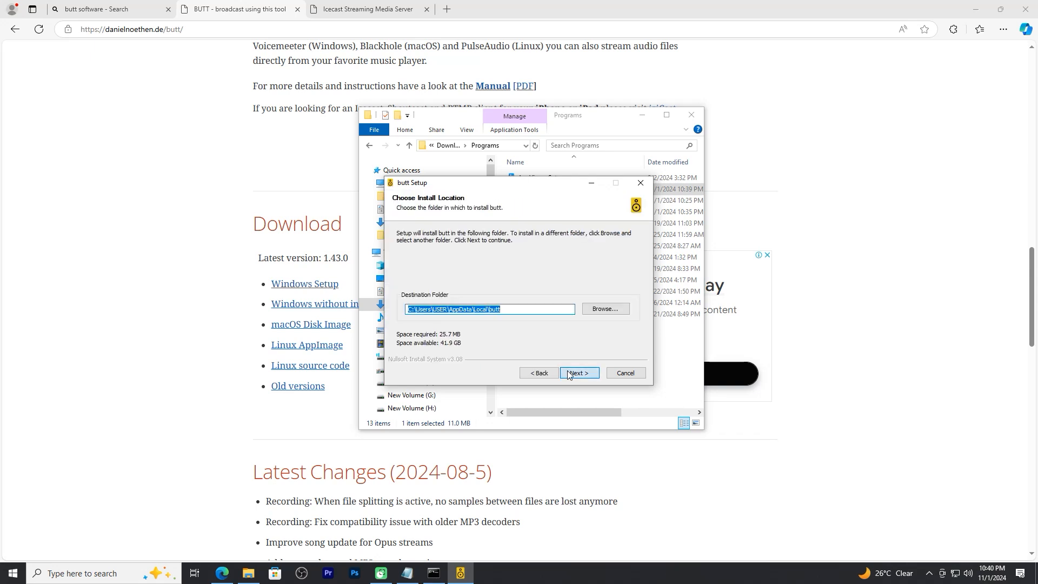
pyautogui.click(577, 373)
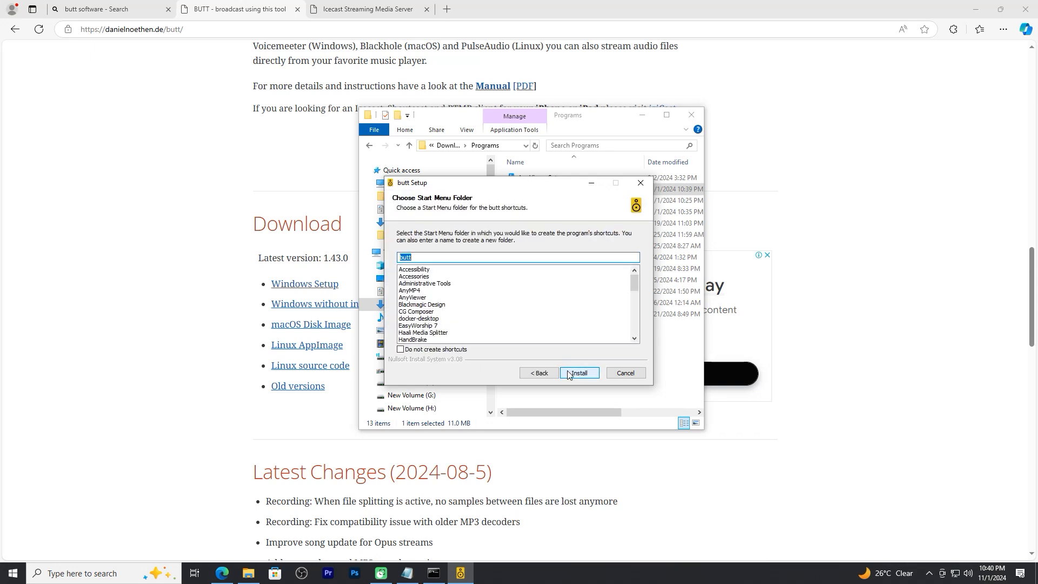
pyautogui.click(569, 373)
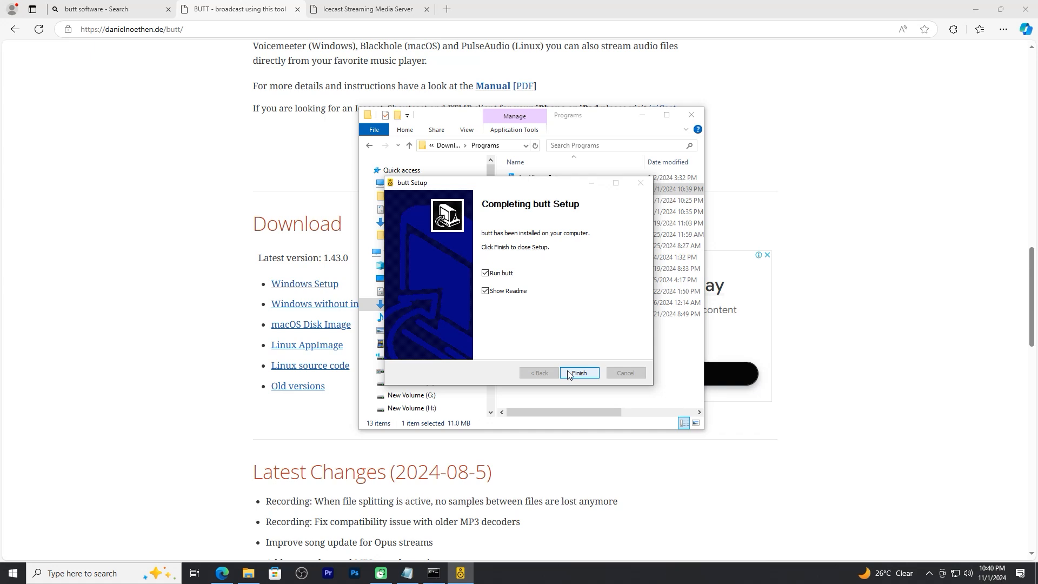
pyautogui.click(569, 373)
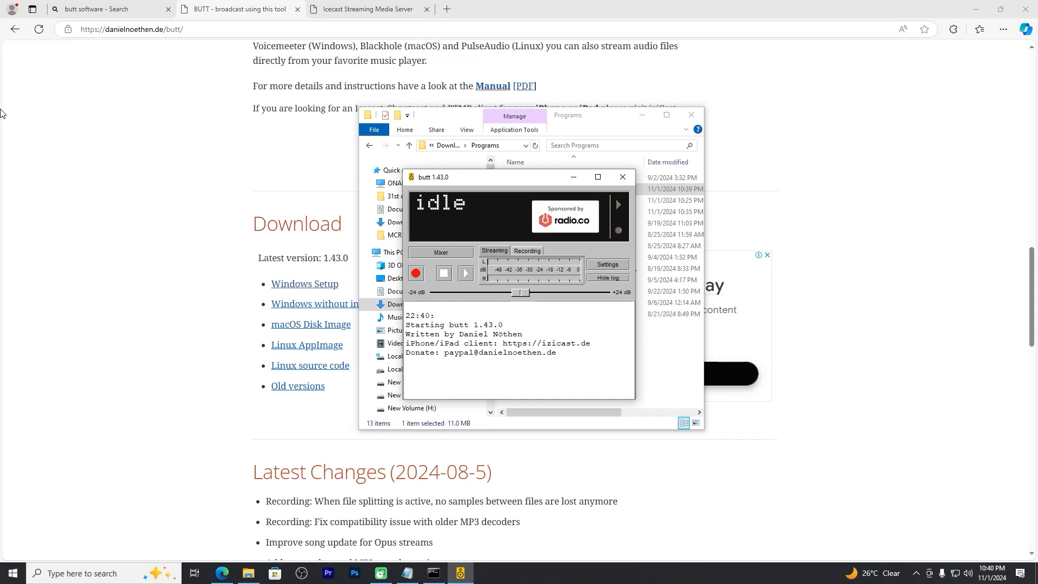
# - Minimize the browser, open butt's settings and begin adding a server of type Icecast
pyautogui.click(976, 9)
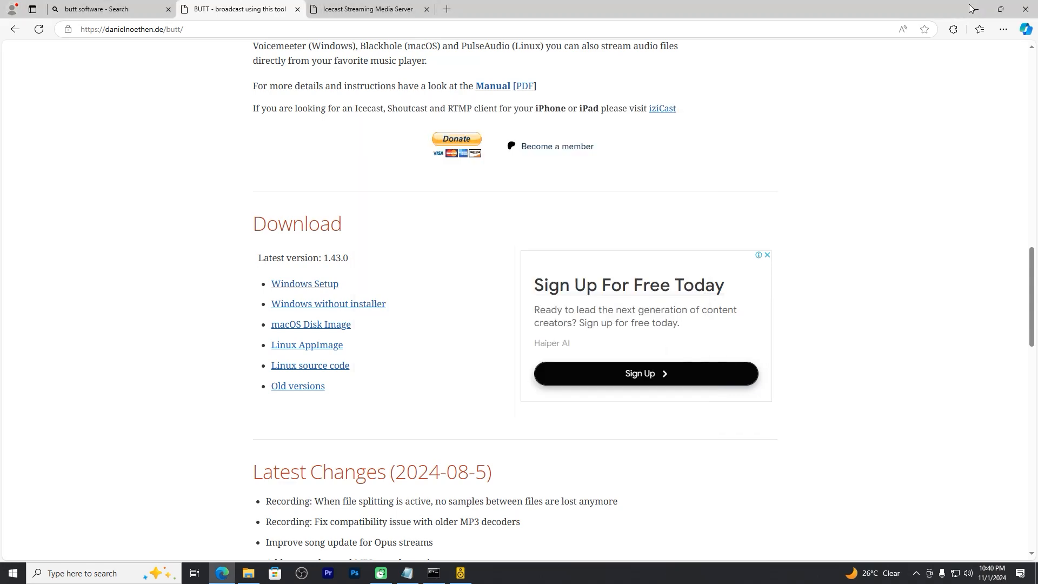
pyautogui.click(607, 269)
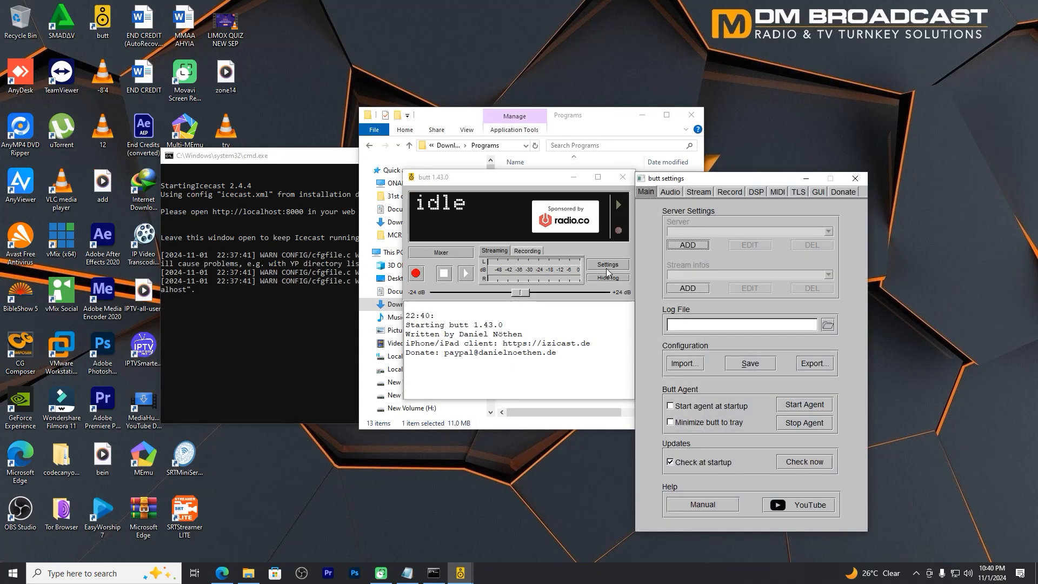
pyautogui.click(688, 245)
pyautogui.click(675, 260)
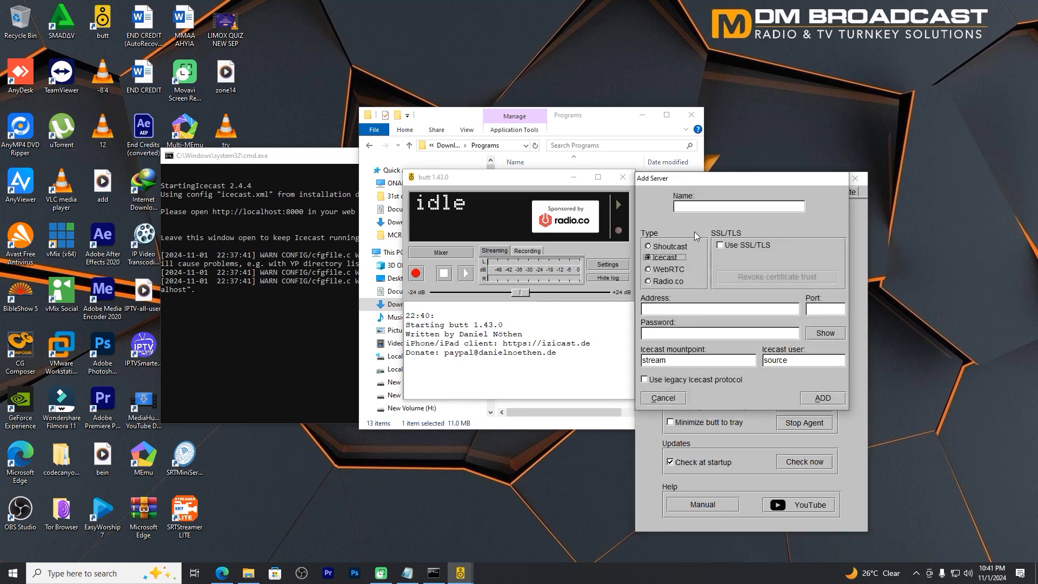
# - Enter "your statio name here" as the name of the new Icecast server
pyautogui.write('y')
pyautogui.write('you')
pyautogui.write('r ')
pyautogui.write('statio n')
pyautogui.write('ame here')
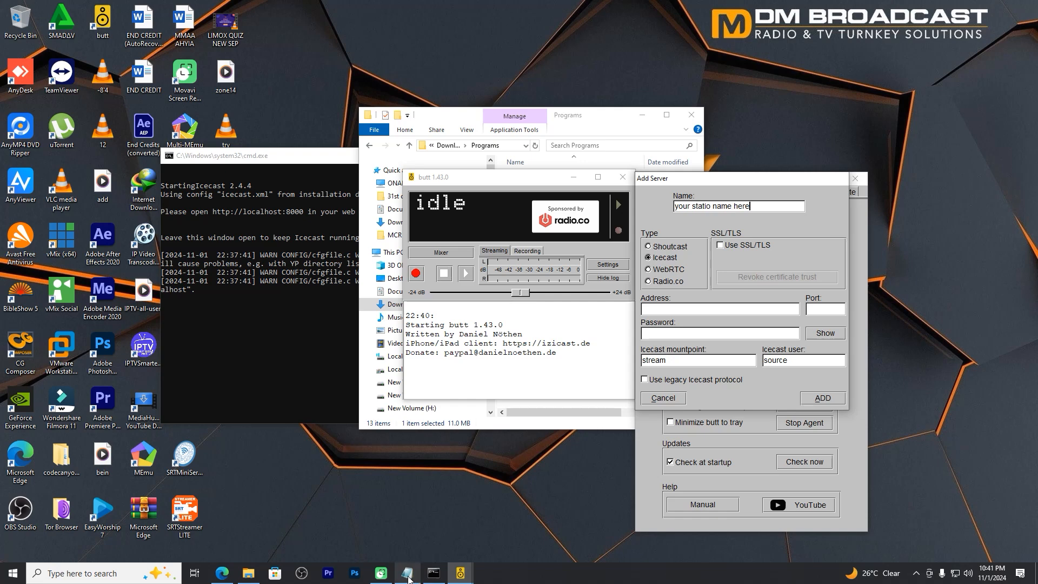
# - Set the server's address to localhost, port to 8000 and mountpoint to /stream, checking the icecast configuration file in Notepad
pyautogui.click(407, 573)
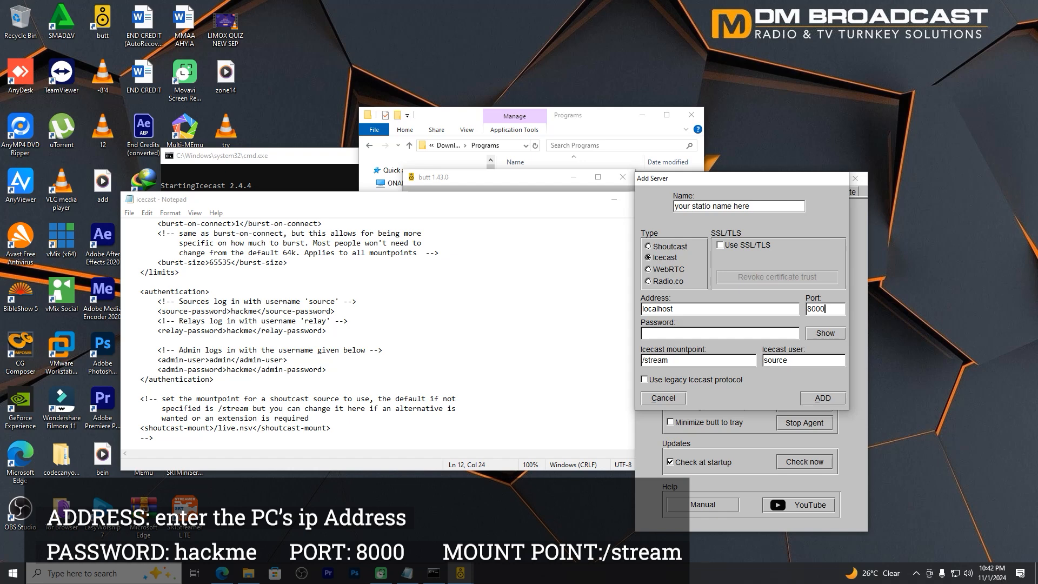
pyautogui.scroll(10, 401, 330)
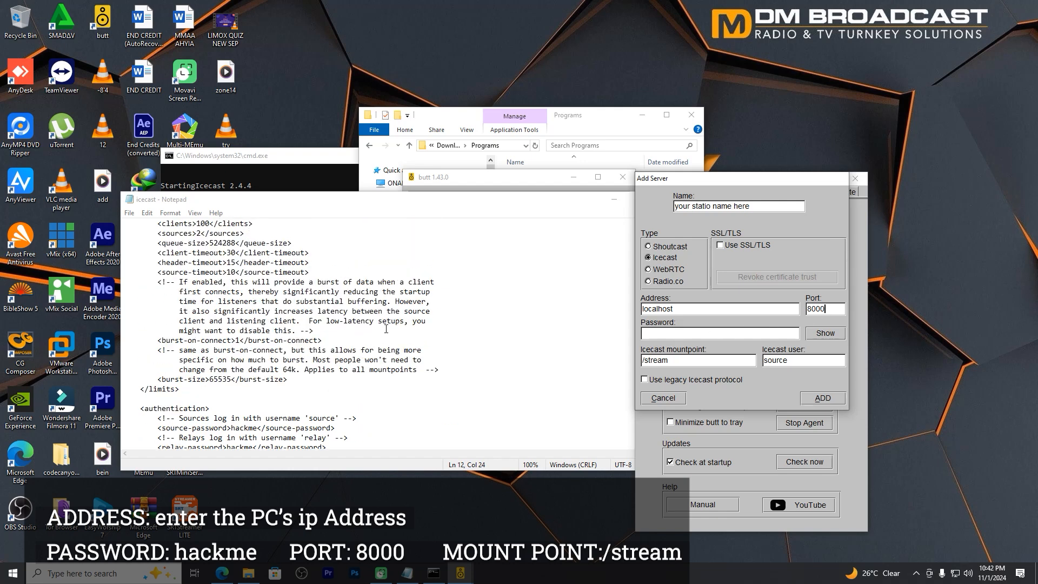
pyautogui.scroll(1, 386, 329)
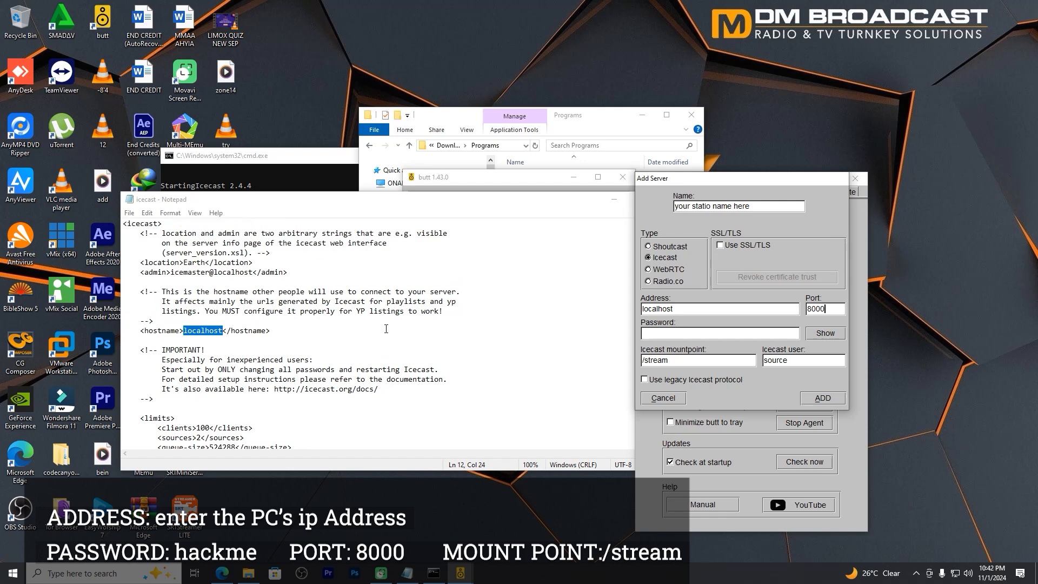
pyautogui.scroll(-10, 386, 329)
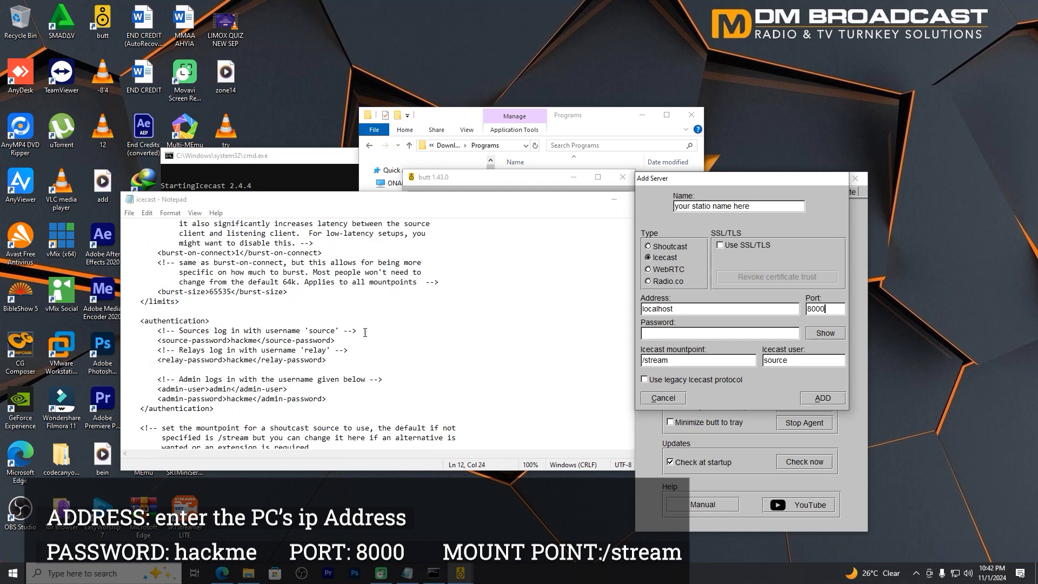
# - Copy the source password from the icecast configuration into the new server's Password field and add the server
pyautogui.moveTo(232, 341); pyautogui.dragTo(257, 341)
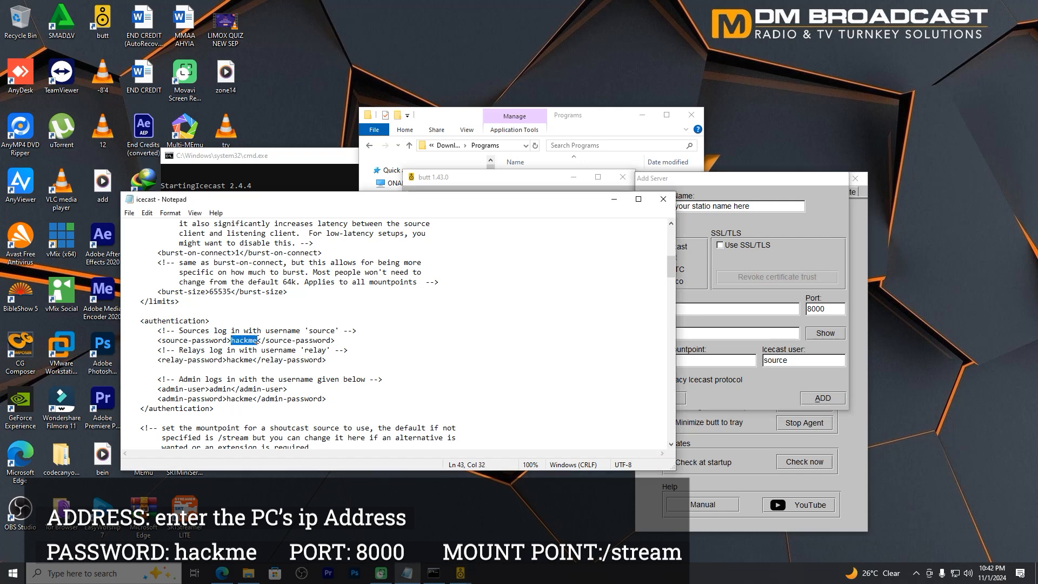
pyautogui.rightClick(250, 341)
pyautogui.click(274, 377)
pyautogui.click(728, 334)
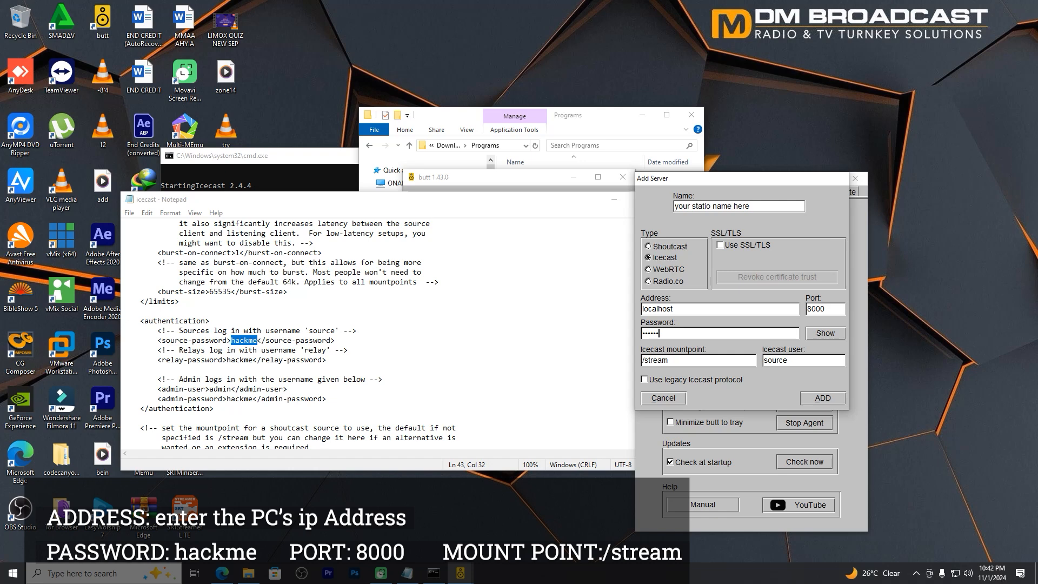
pyautogui.click(824, 400)
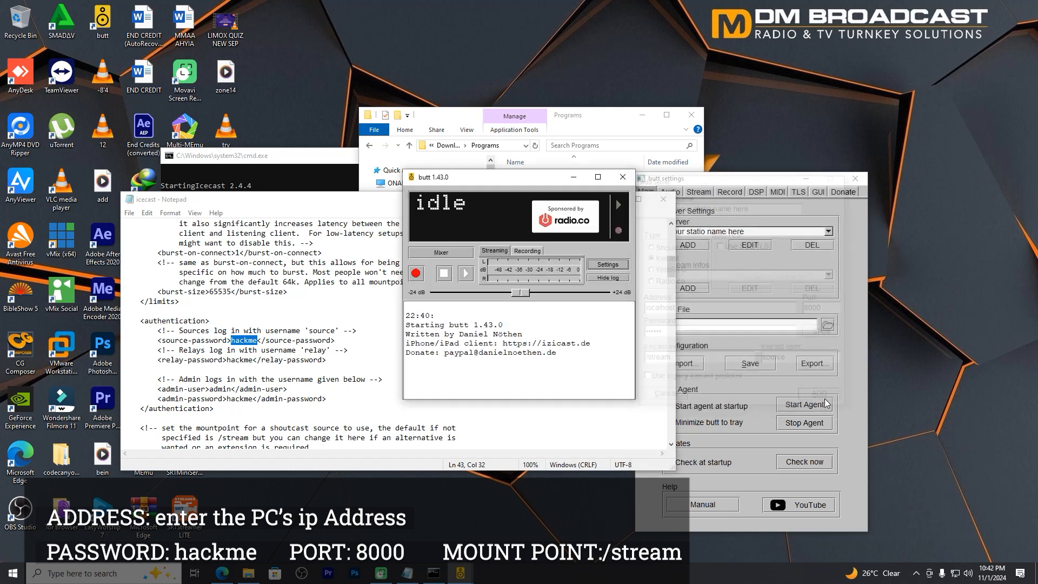
# - In butt's audio settings, choose Webcam 1 (NDI Webcam Audio) [MME] as the primary audio device
pyautogui.click(609, 264)
pyautogui.click(670, 192)
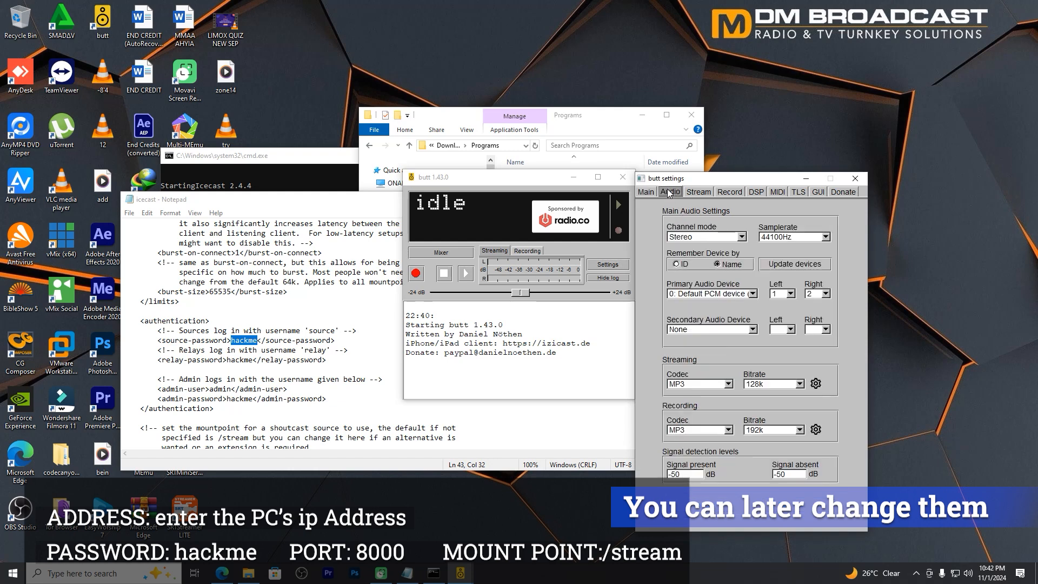
pyautogui.click(739, 236)
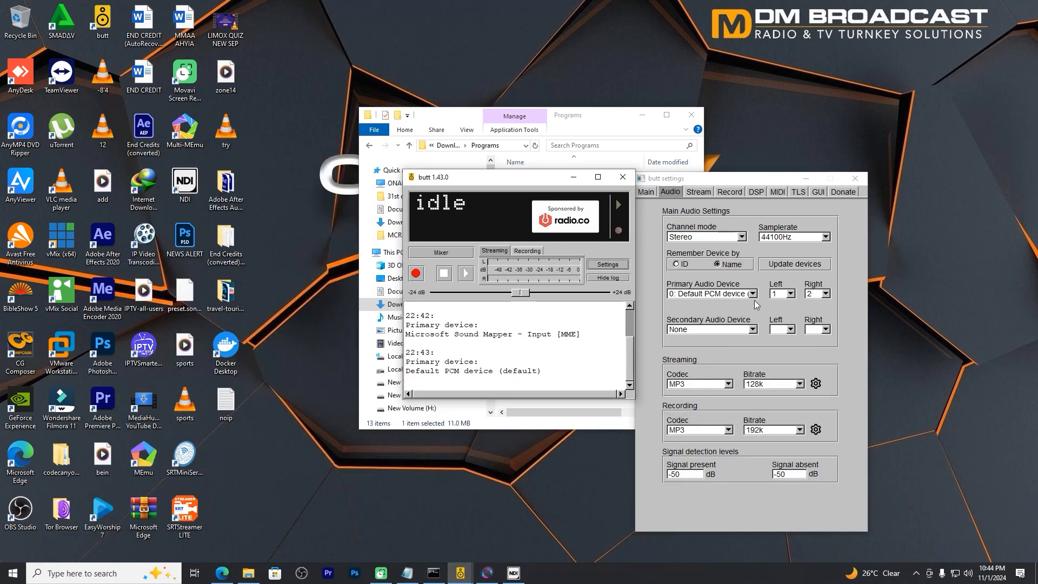
pyautogui.click(753, 294)
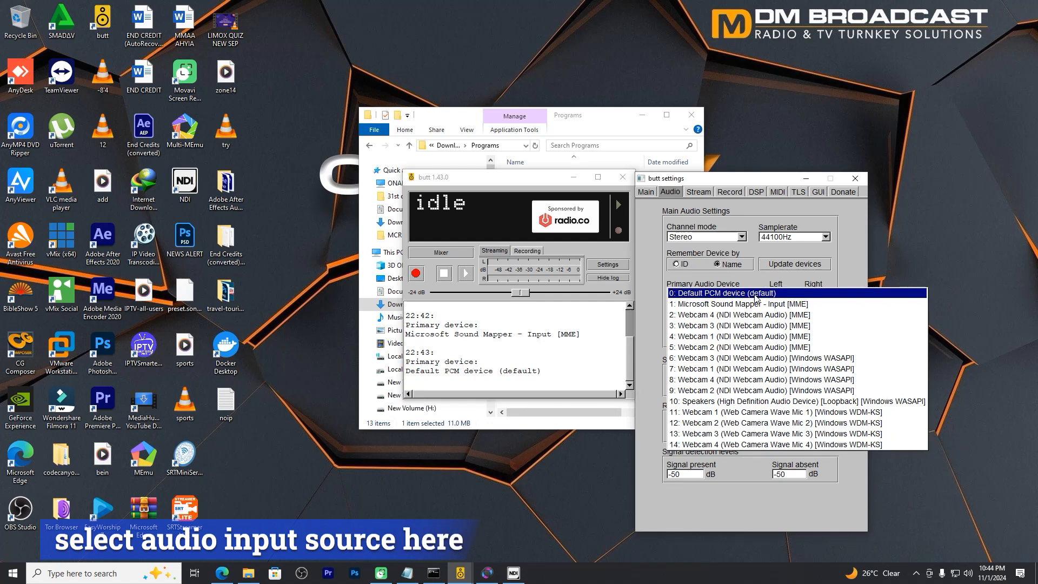
pyautogui.click(747, 337)
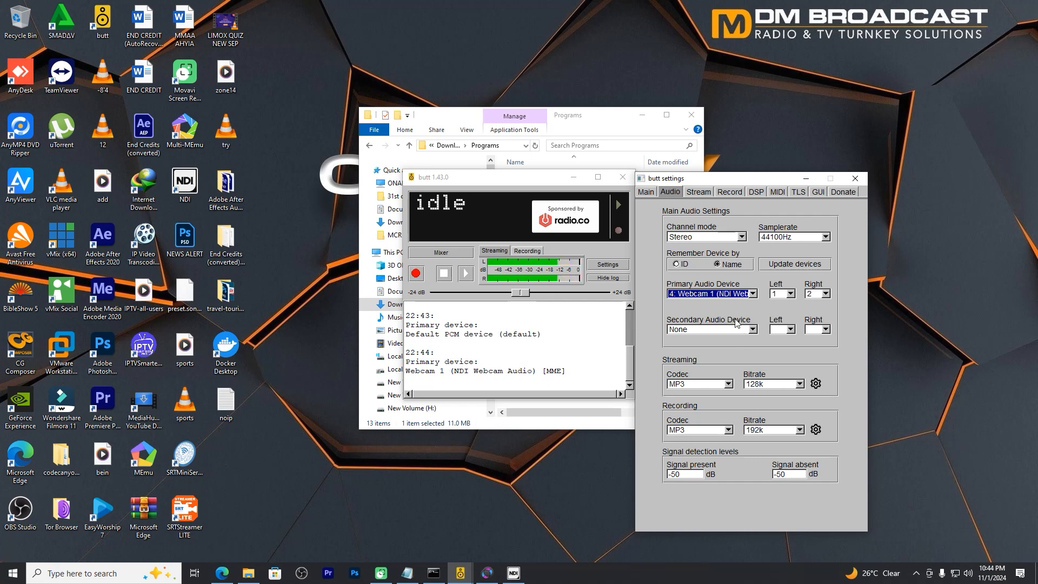
# - Set the channel mode to Mono and the samplerate to 22050Hz
pyautogui.click(745, 237)
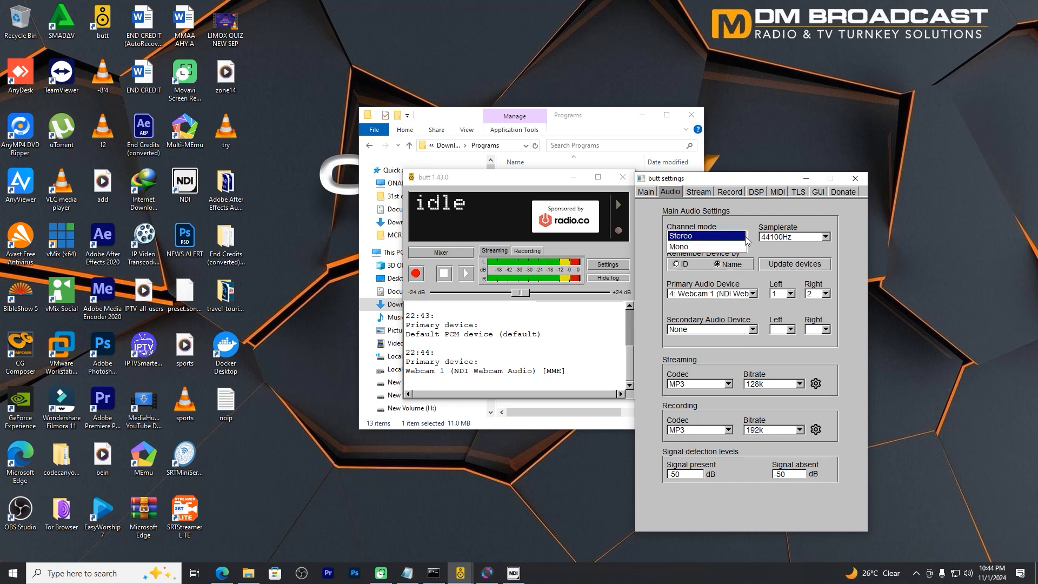
pyautogui.click(744, 247)
pyautogui.click(827, 245)
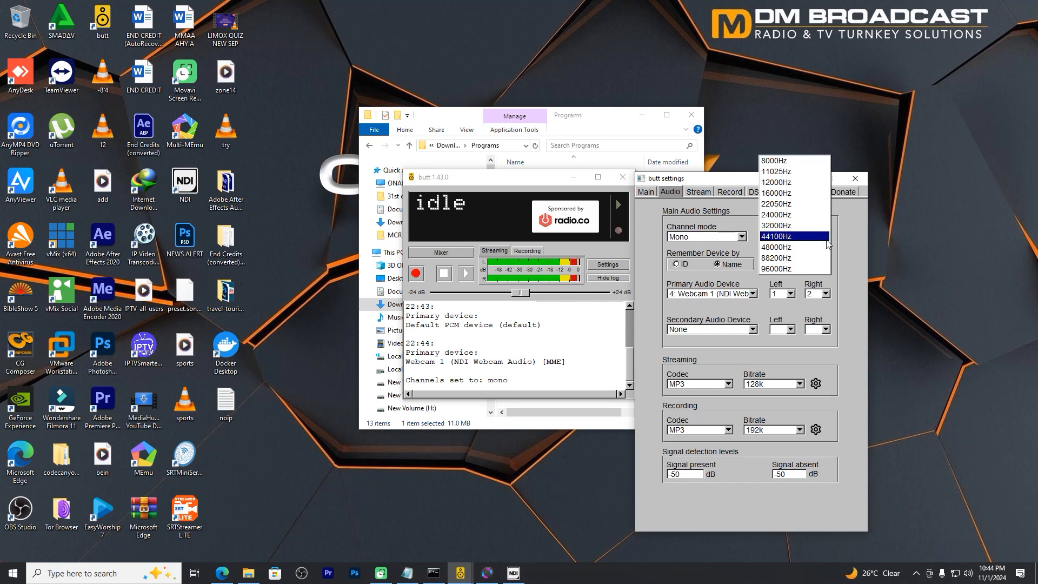
pyautogui.click(804, 212)
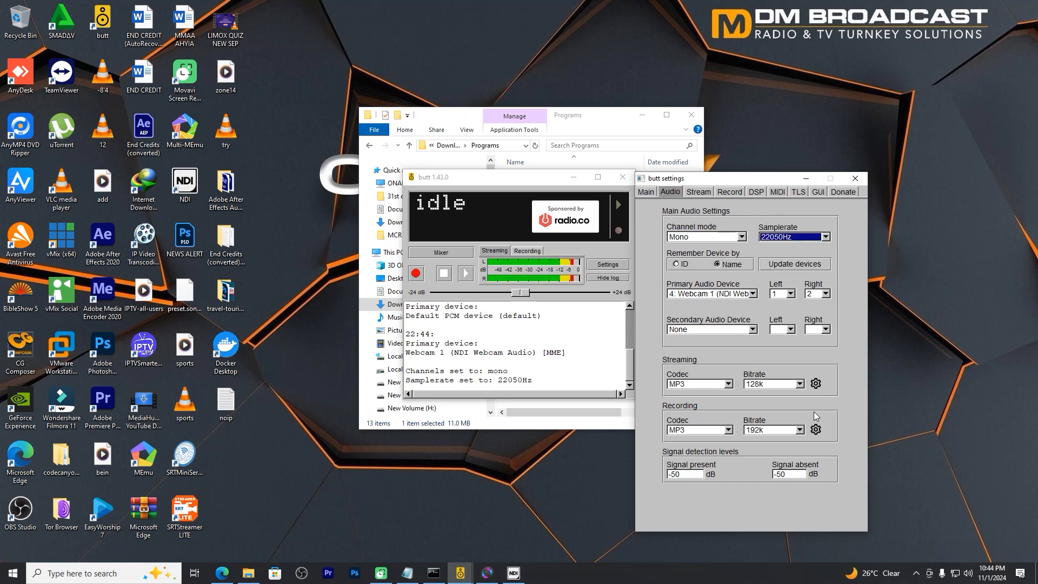
# - Select a 128k streaming bitrate, Stereo channel mode and a 44100Hz samplerate
pyautogui.click(800, 384)
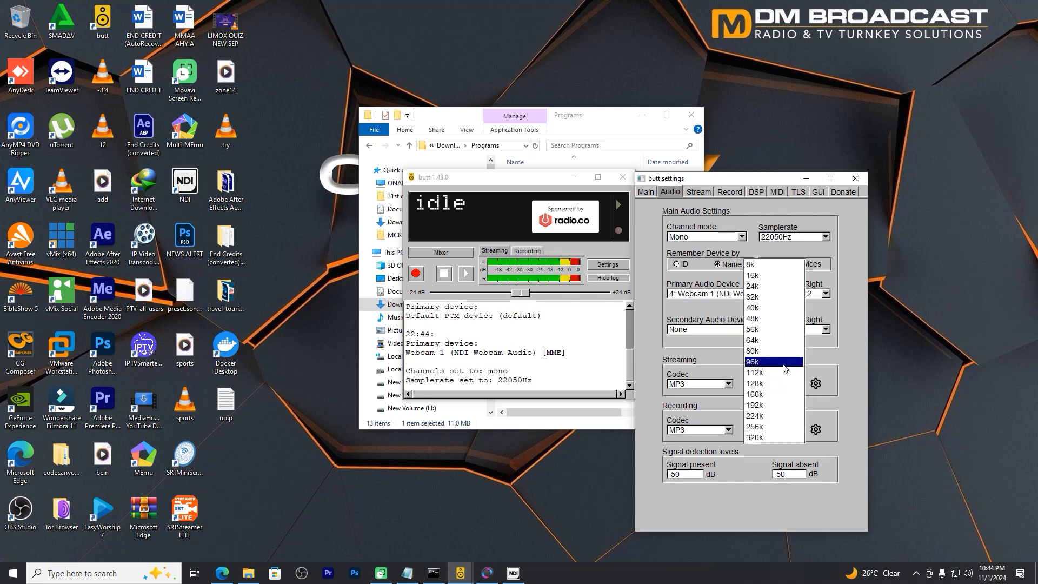
pyautogui.click(783, 384)
pyautogui.click(740, 237)
pyautogui.click(719, 225)
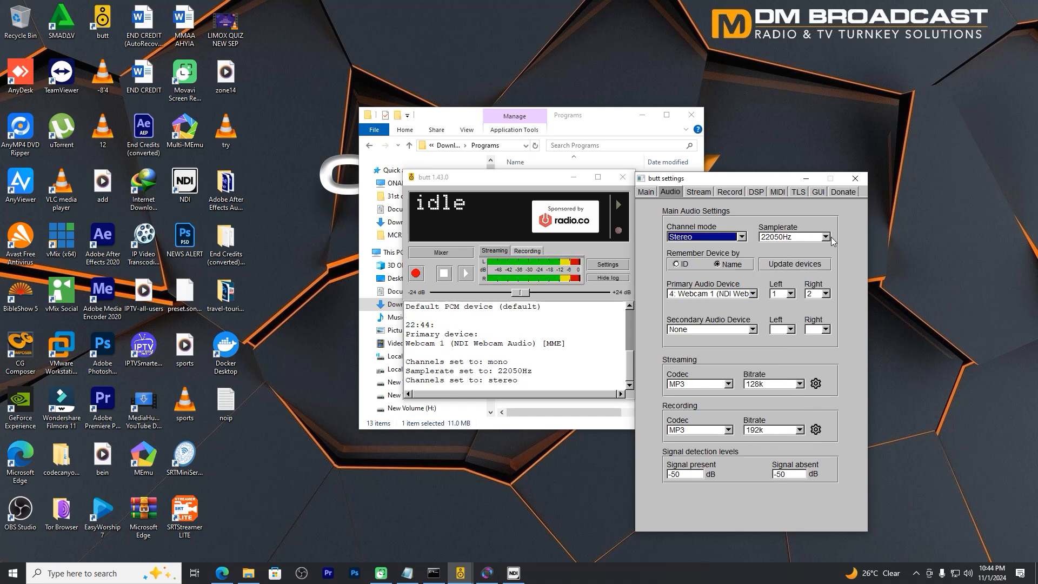
pyautogui.click(828, 237)
pyautogui.click(804, 269)
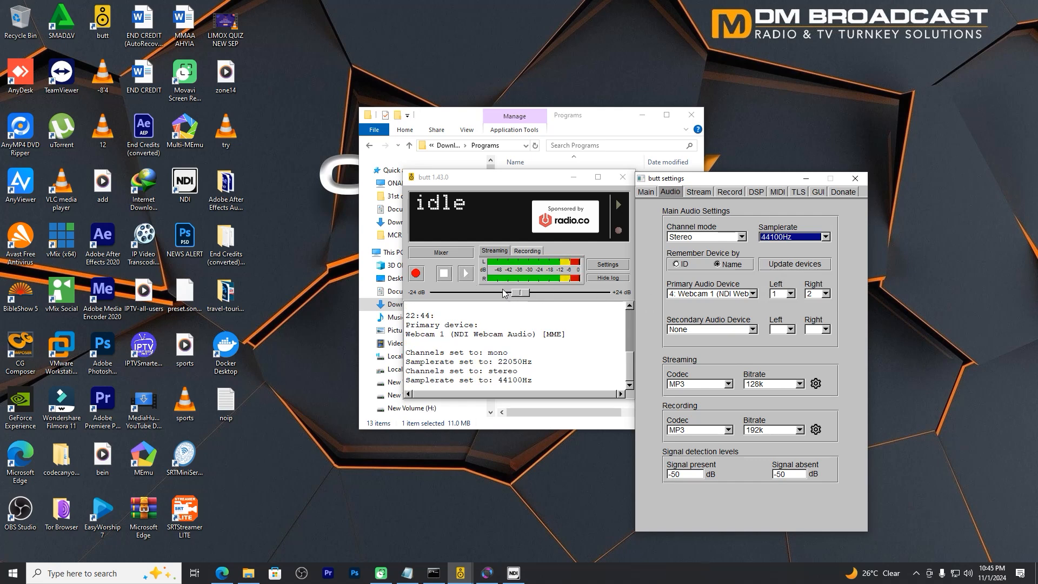
# - Start streaming to the Icecast server and reload the Icecast2 Admin stats page in the browser
pyautogui.click(463, 275)
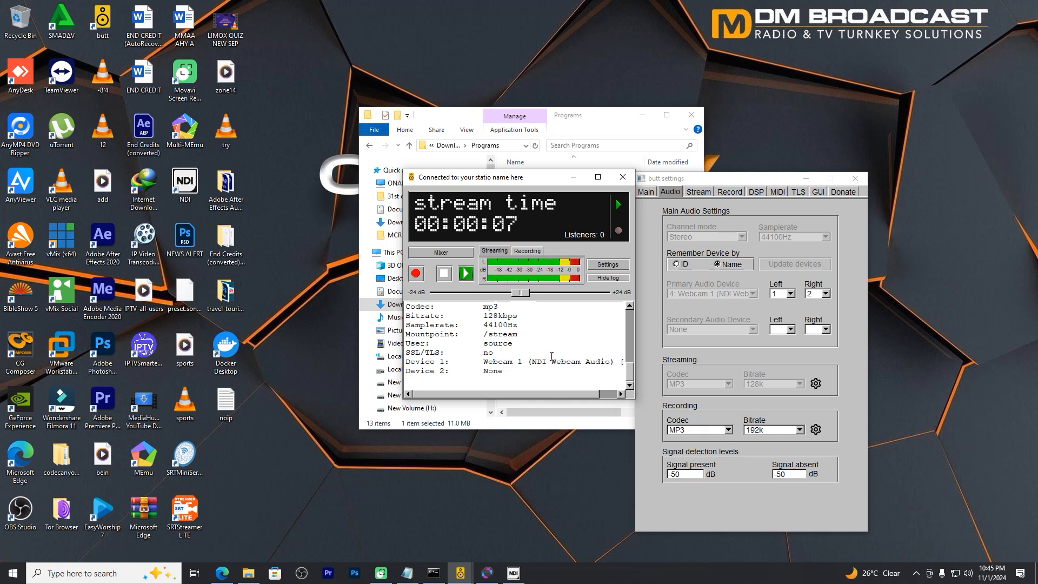
pyautogui.click(222, 573)
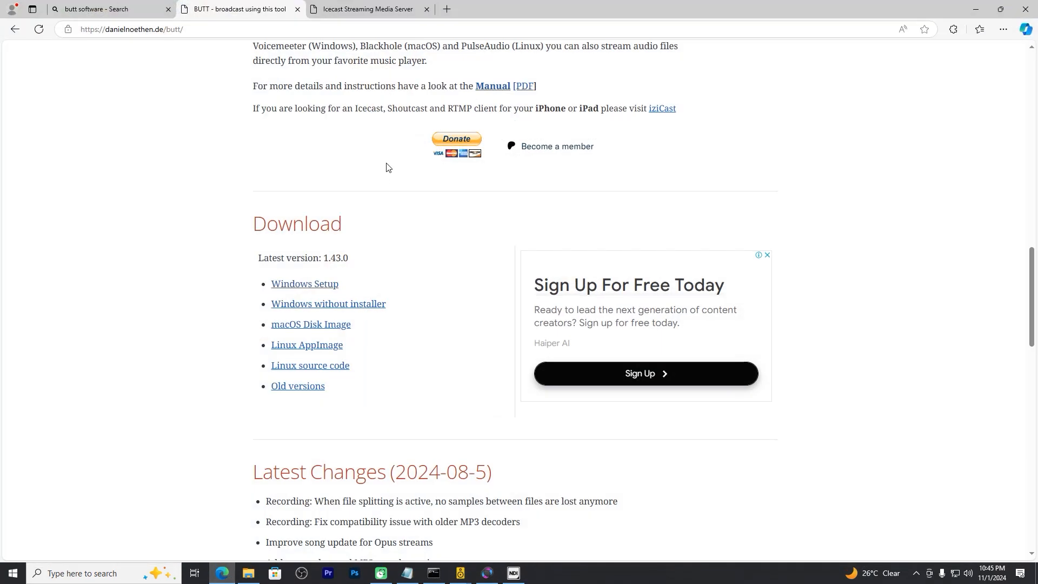
pyautogui.click(370, 9)
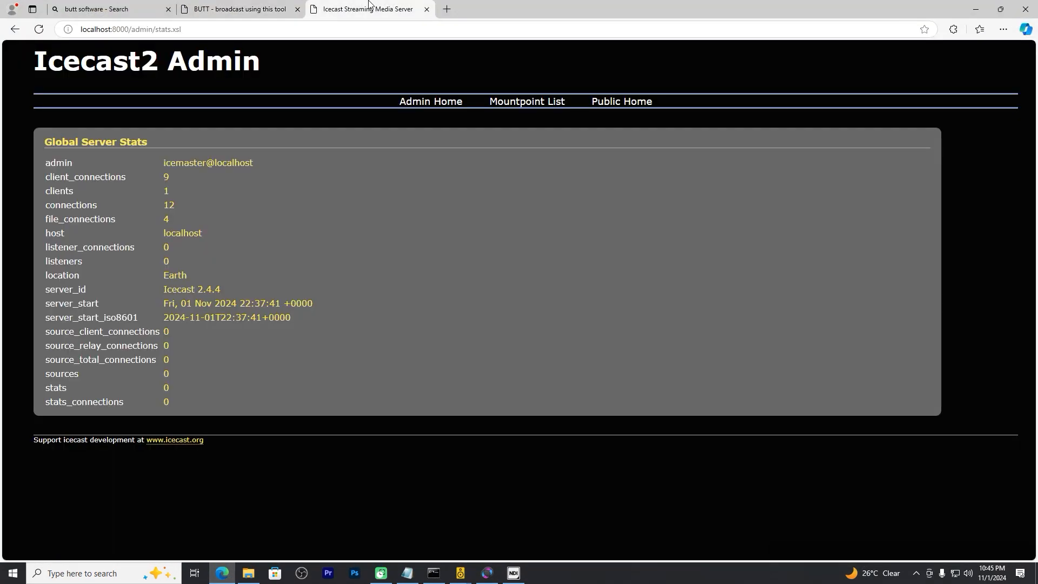
pyautogui.click(39, 29)
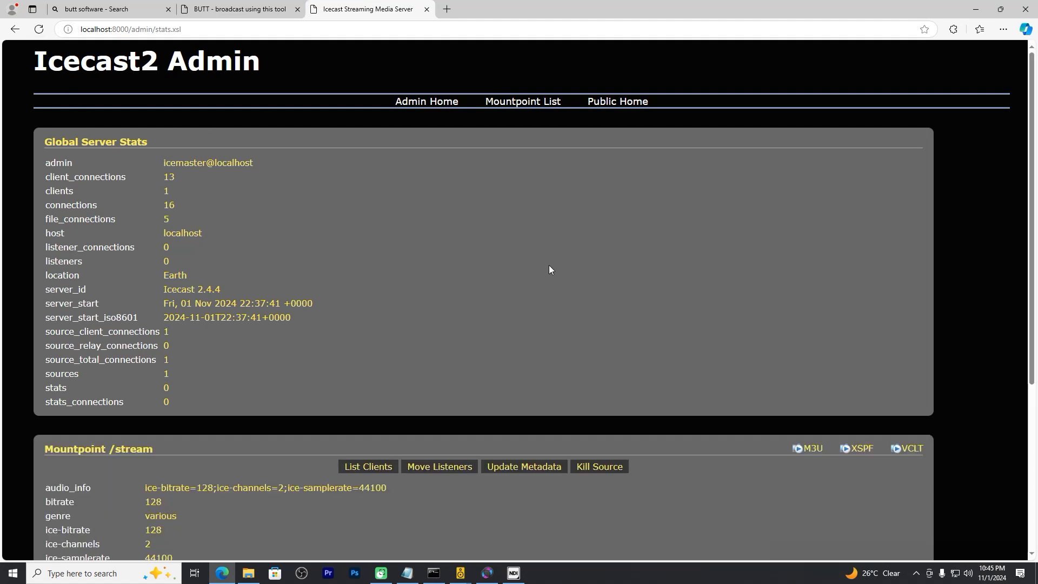
# - Examine the global server stats, the /stream mountpoint details and the list of active mountpoints
pyautogui.scroll(-5, 545, 264)
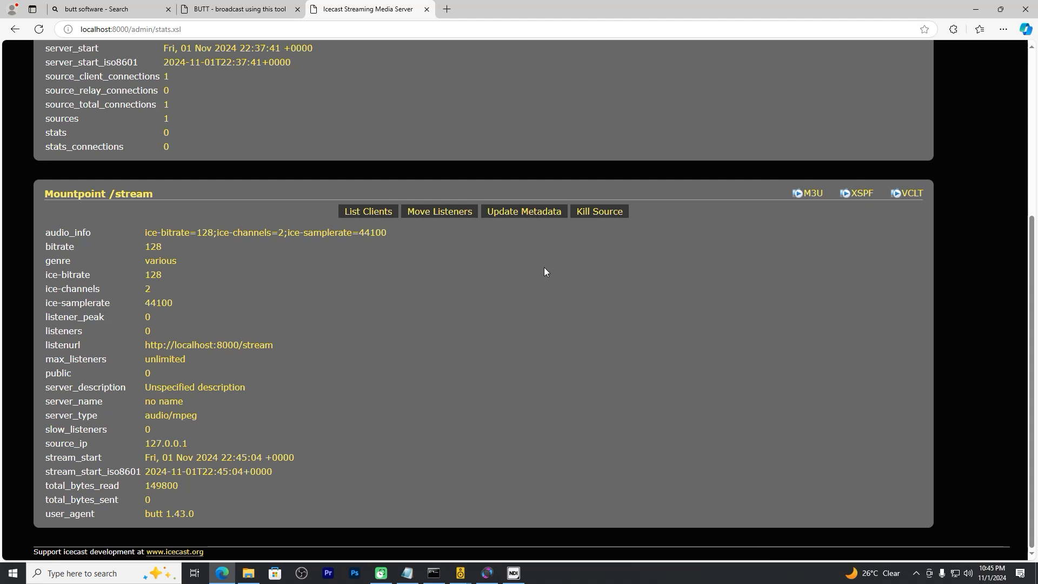
pyautogui.scroll(5, 459, 352)
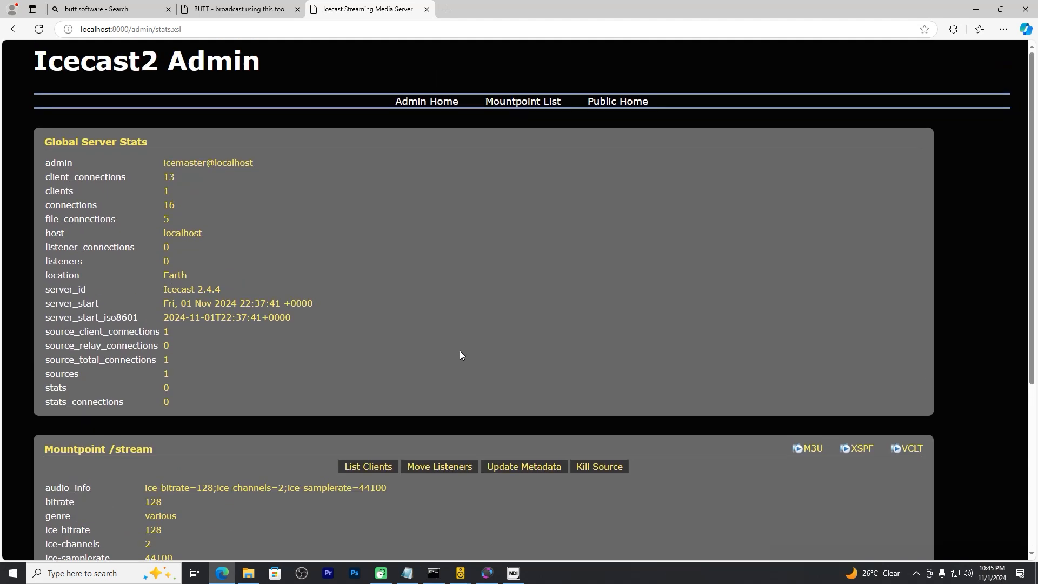
pyautogui.scroll(-5, 470, 301)
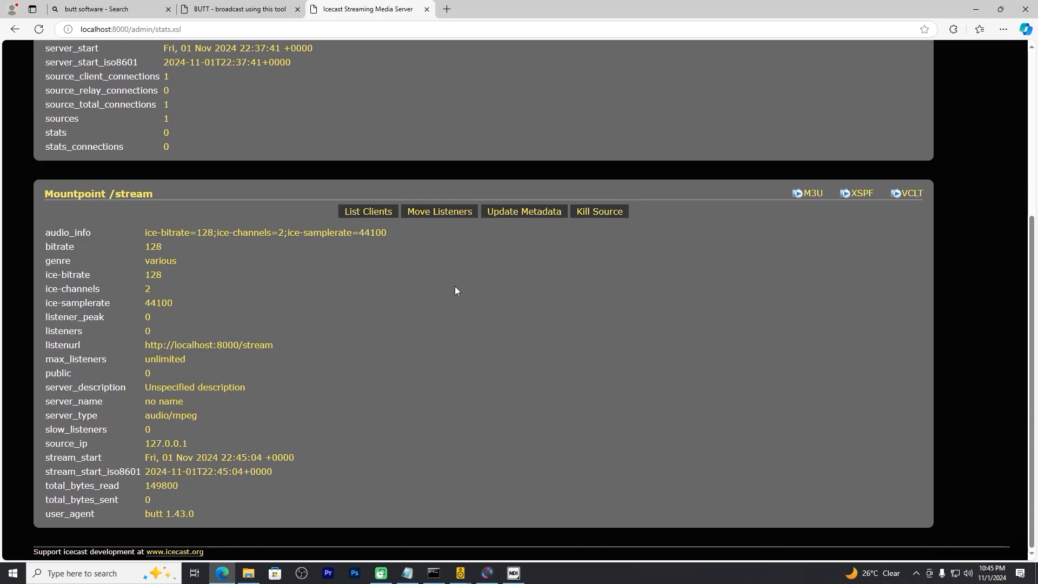
pyautogui.scroll(5, 448, 221)
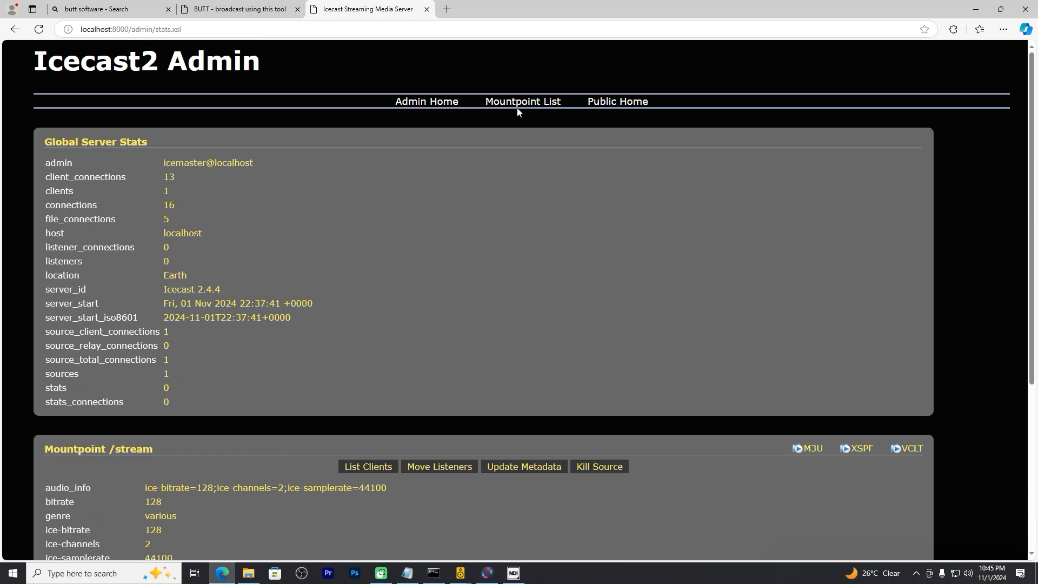
pyautogui.click(518, 107)
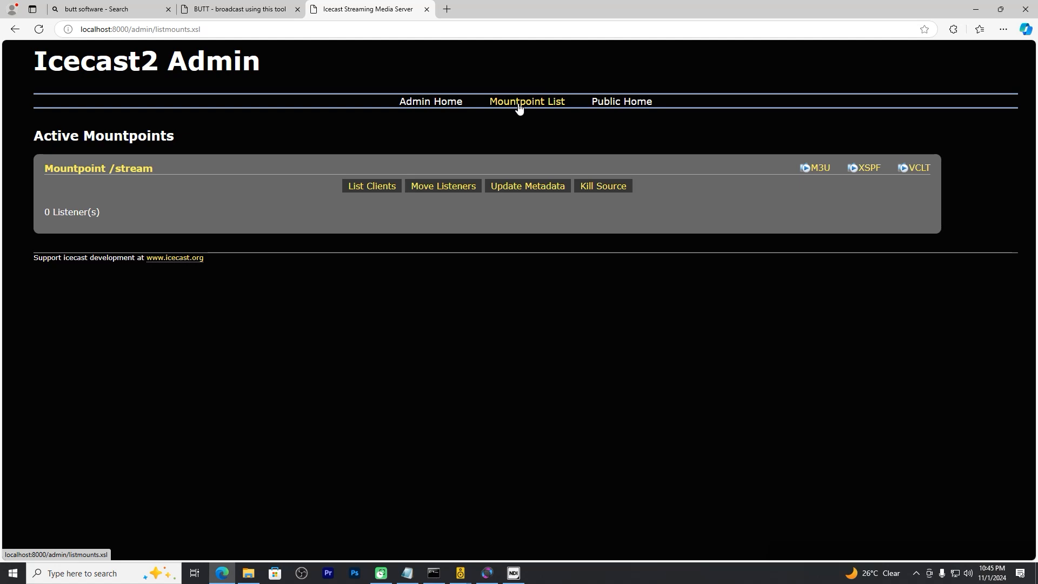
# - Download the M3U playlist of the /stream mountpoint from the admin home page and show it in its folder
pyautogui.click(439, 106)
pyautogui.scroll(-4, 818, 306)
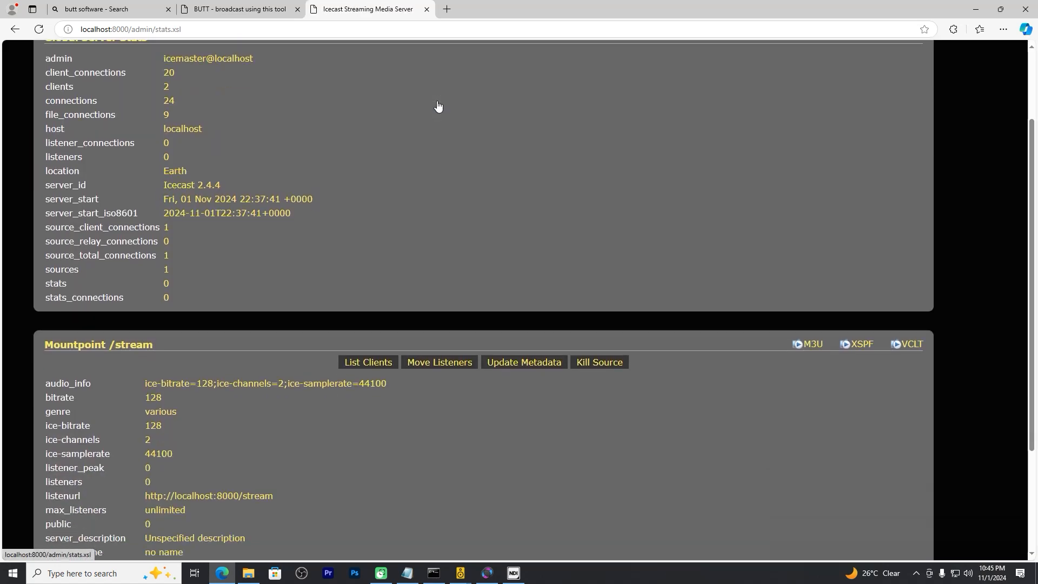
pyautogui.click(811, 287)
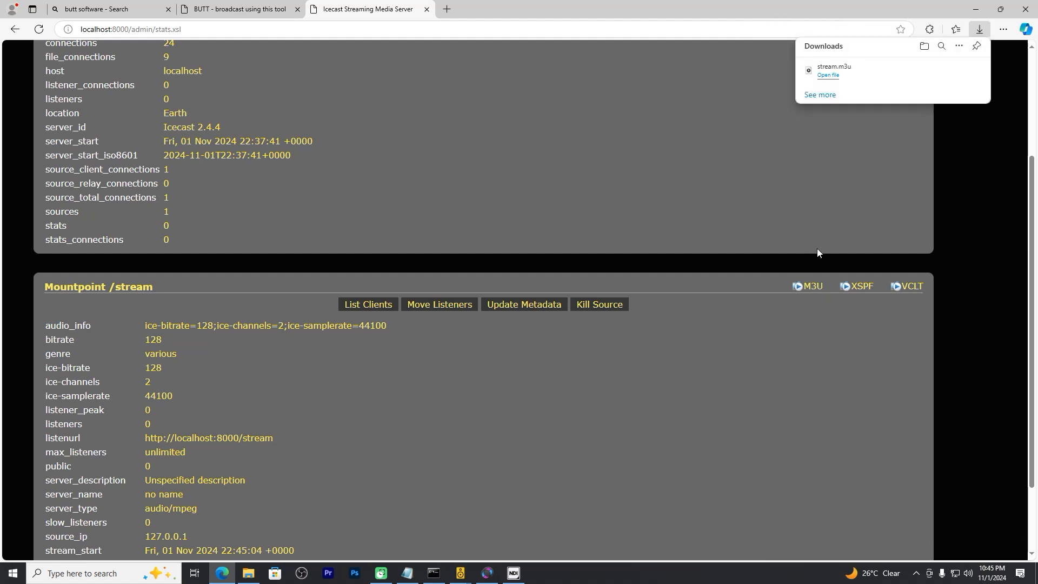
pyautogui.click(938, 69)
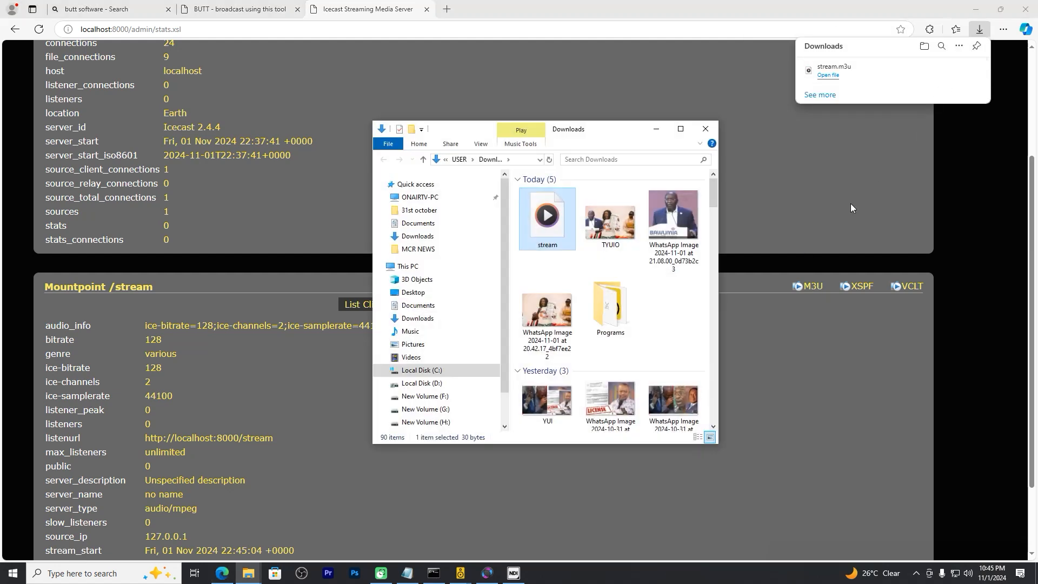
# - Open the downloaded stream file in Notepad to read the stream URL, and close it again
pyautogui.rightClick(548, 221)
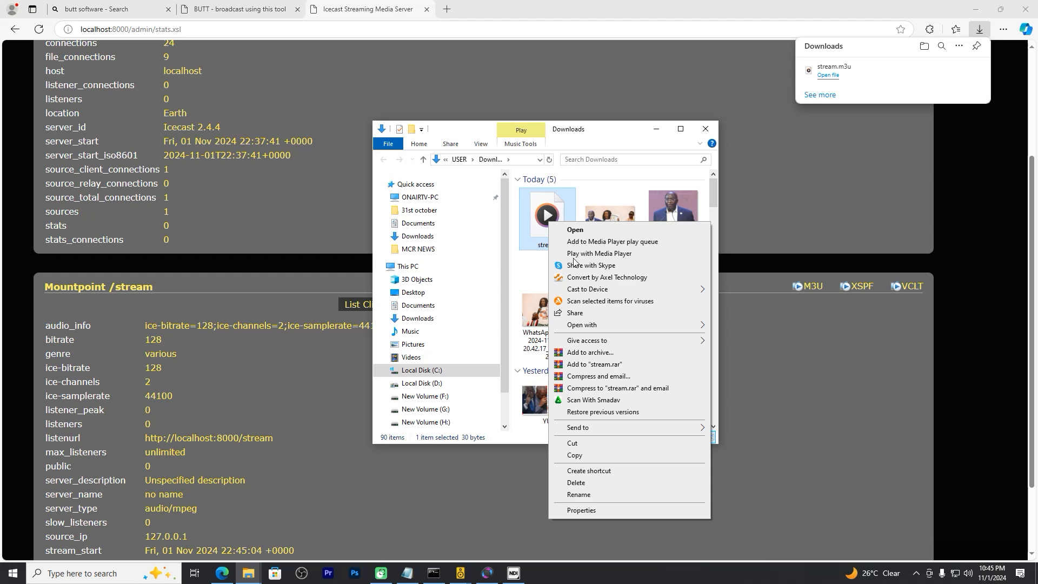
pyautogui.moveTo(588, 325)
pyautogui.click(729, 337)
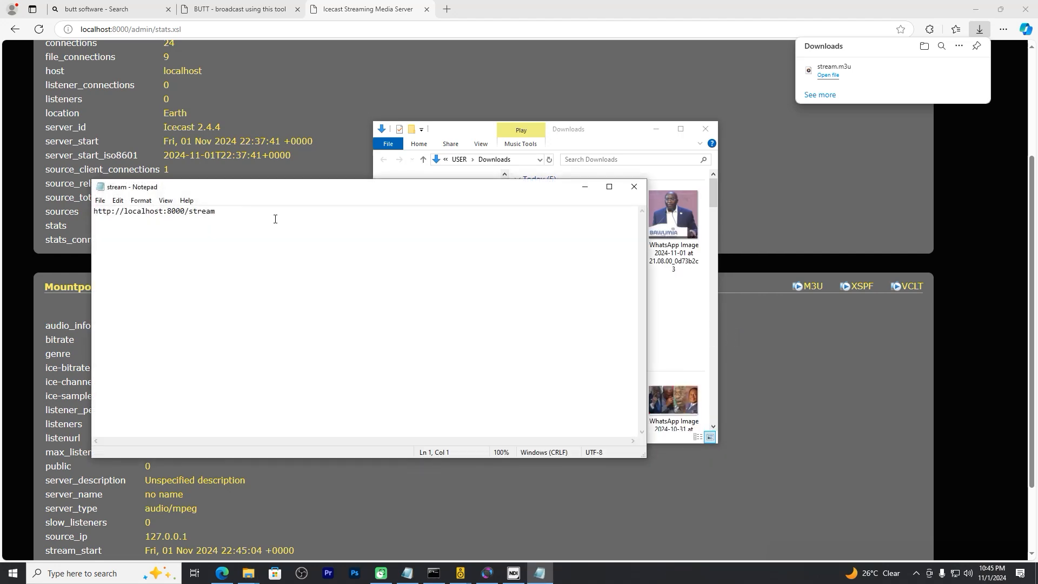
pyautogui.click(635, 187)
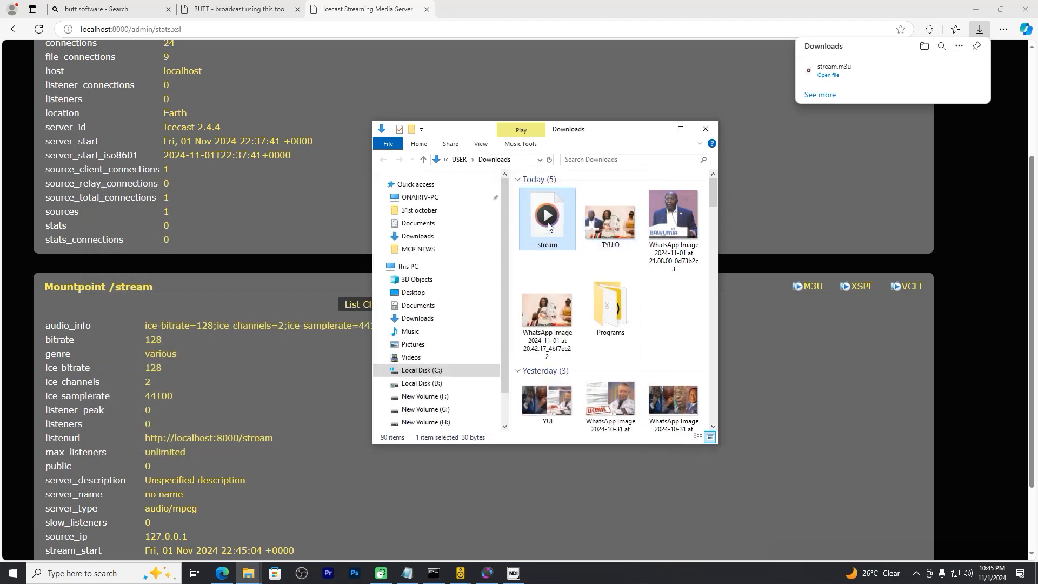
# - Play the stream file in VLC media player to check the broadcast, and close the player
pyautogui.rightClick(548, 225)
pyautogui.moveTo(594, 324)
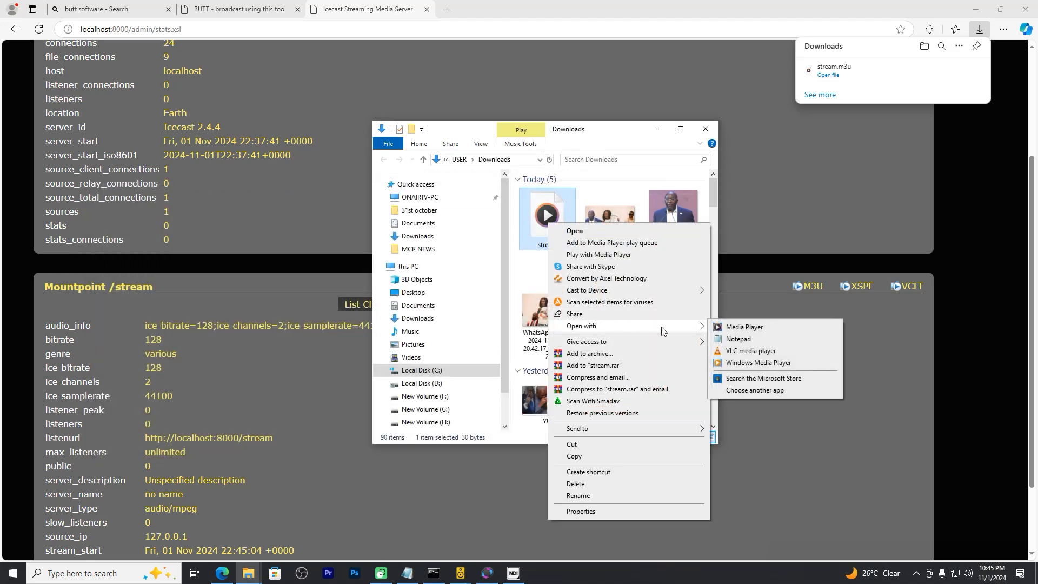
pyautogui.click(750, 351)
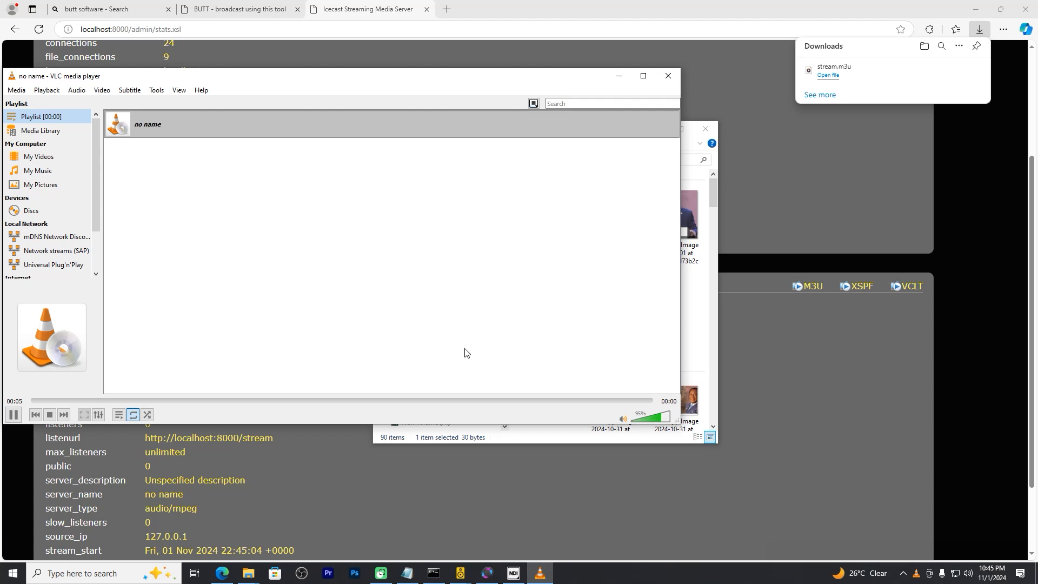
pyautogui.click(667, 78)
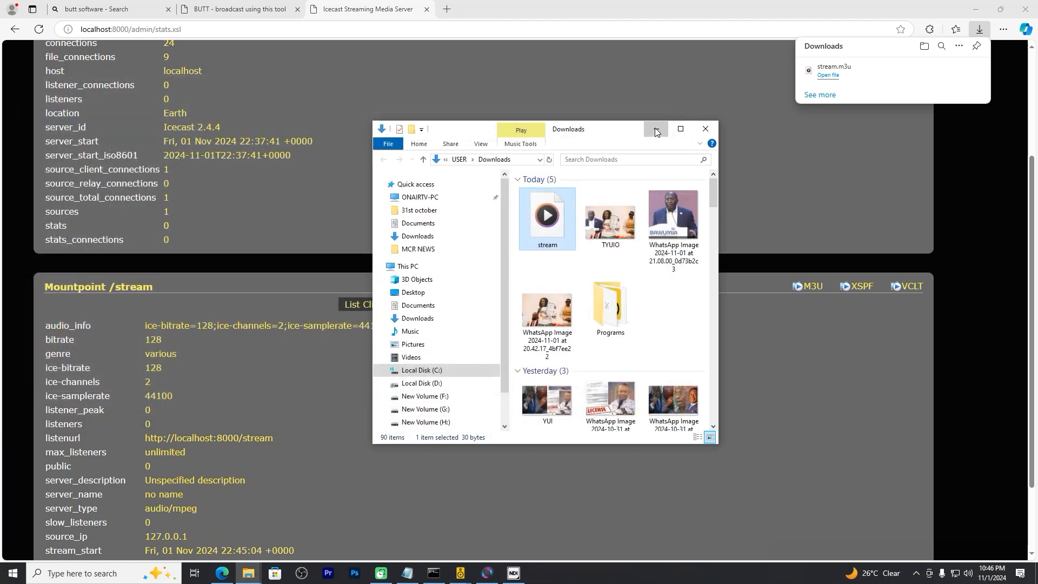
# - Minimize the Downloads folder and open the noip.com/login page in a new browser tab
pyautogui.click(656, 130)
pyautogui.click(233, 11)
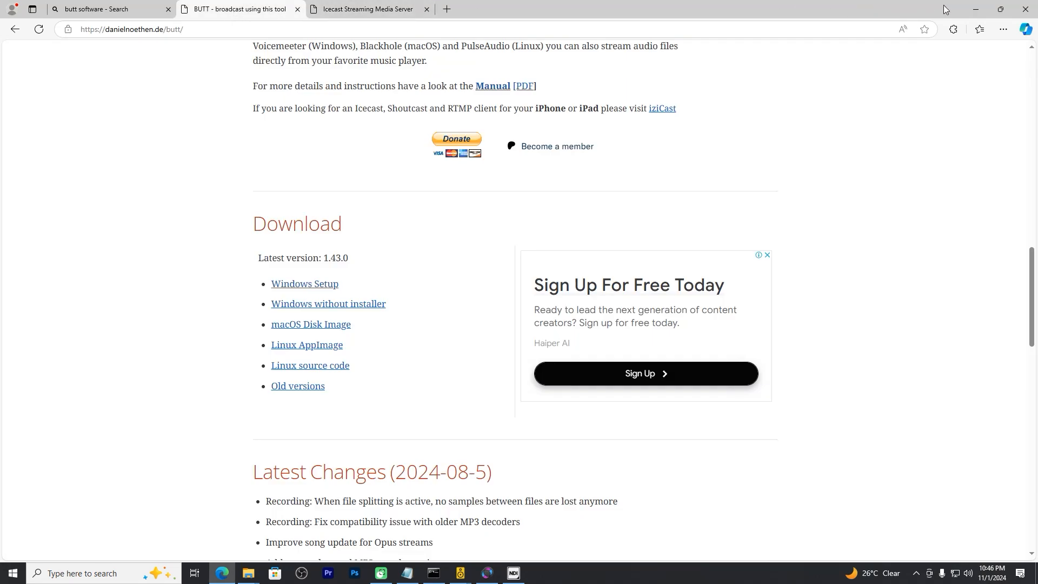
pyautogui.click(446, 9)
pyautogui.write('no')
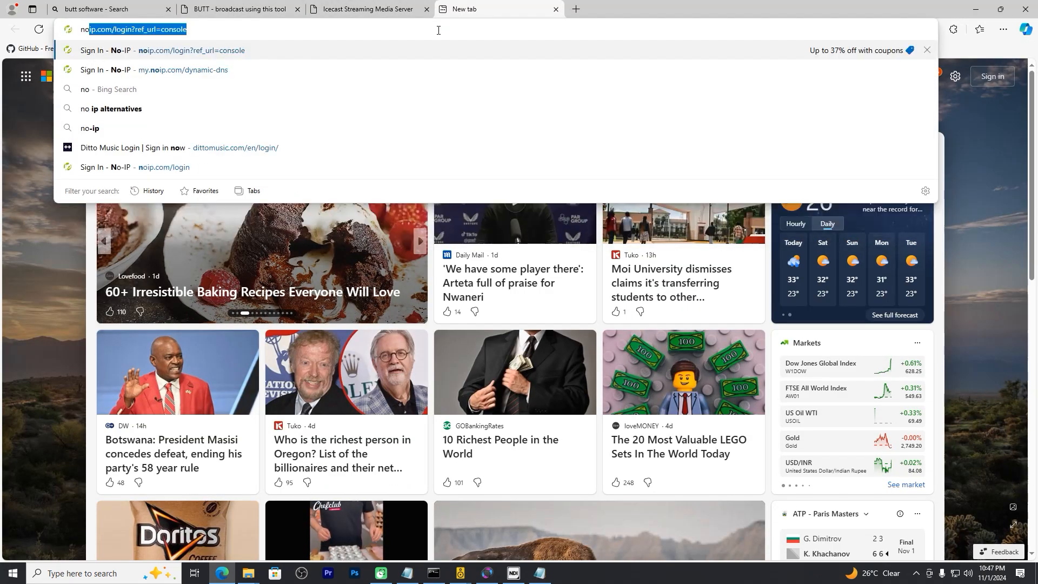
pyautogui.write('ip')
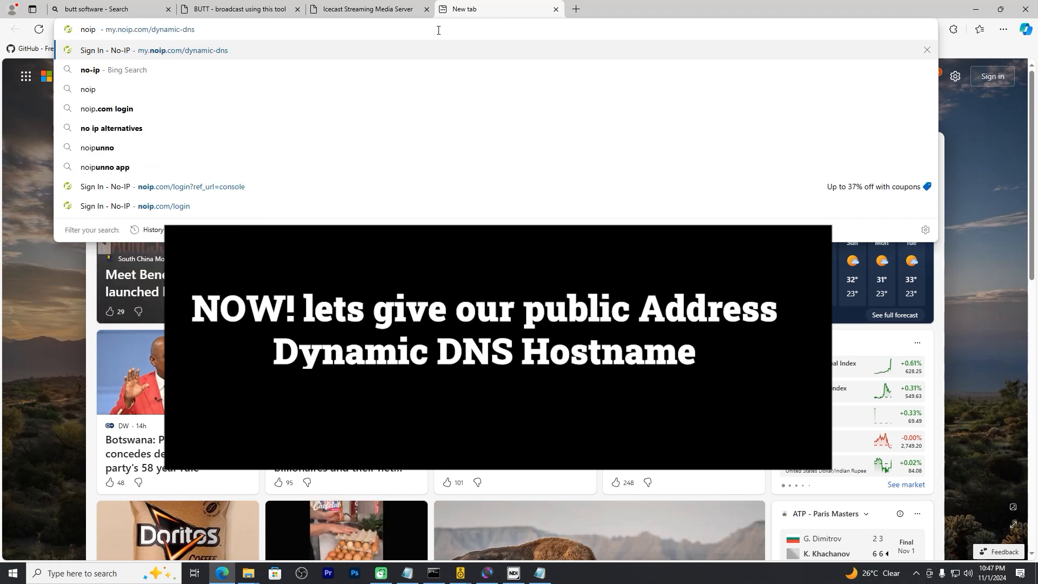
pyautogui.click(196, 205)
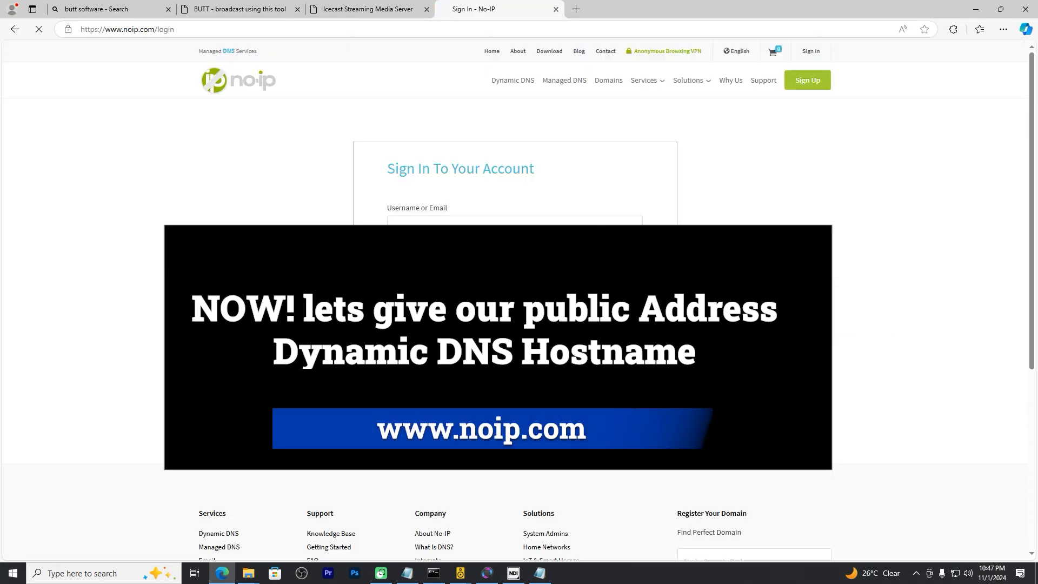
# - Sign in to No-IP with the Google account and open the list of No-IP hostnames
pyautogui.click(504, 357)
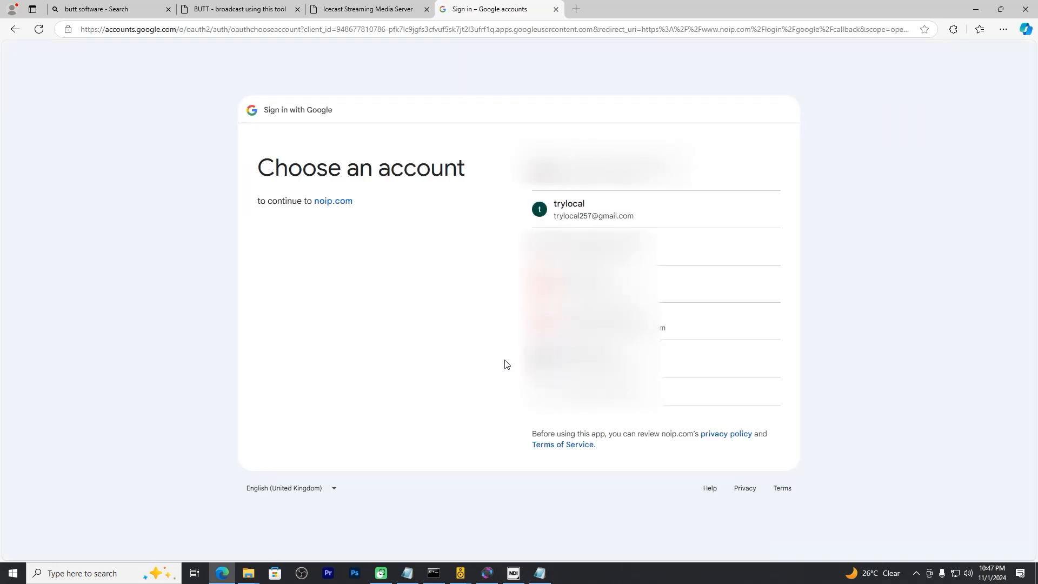
pyautogui.click(579, 214)
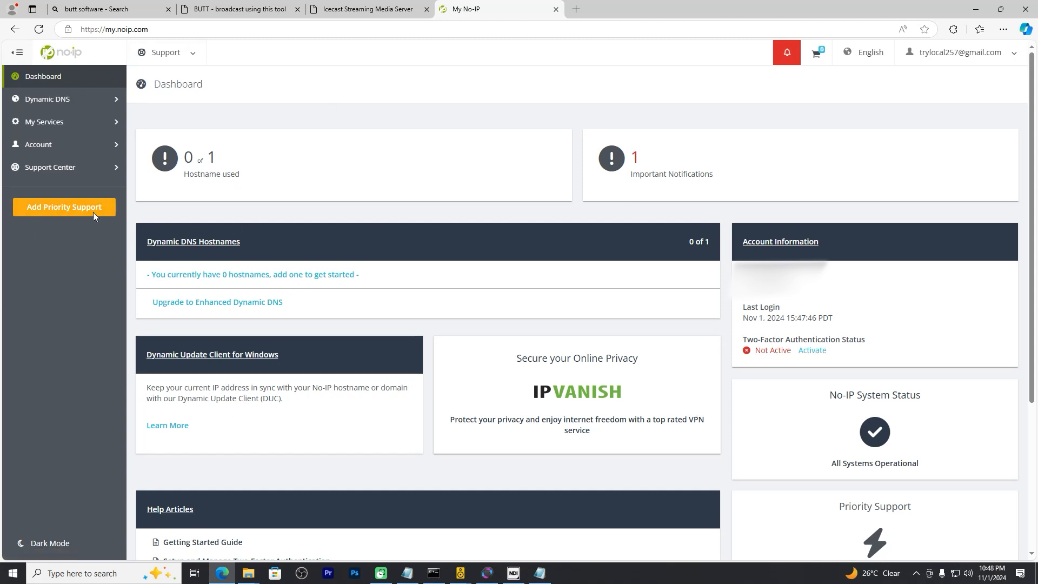
pyautogui.click(76, 98)
pyautogui.click(48, 122)
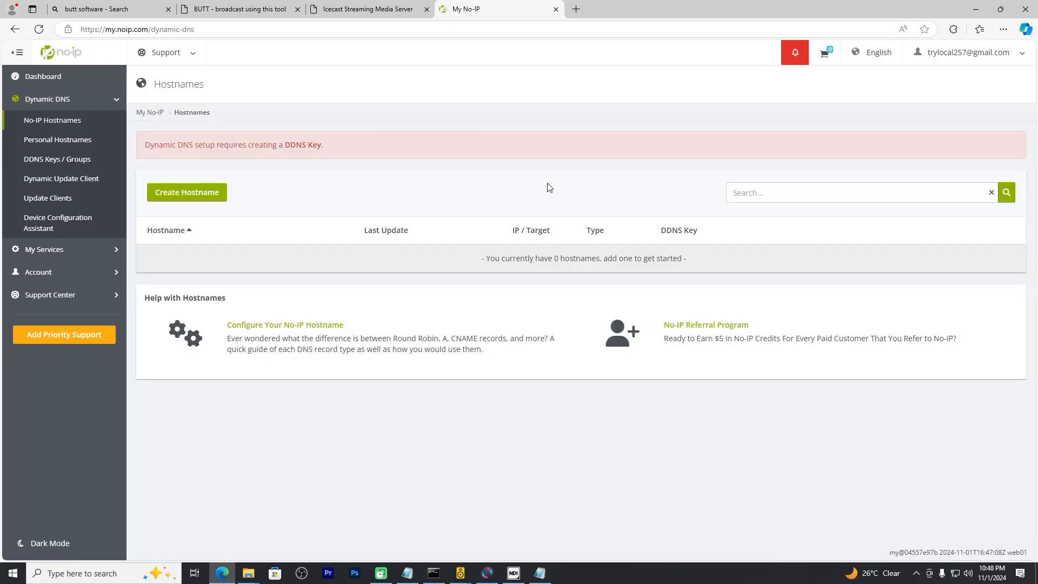
# - Create the hostname mystreamgh on the ddns.net domain, using a DNS Host (A) record
pyautogui.click(179, 195)
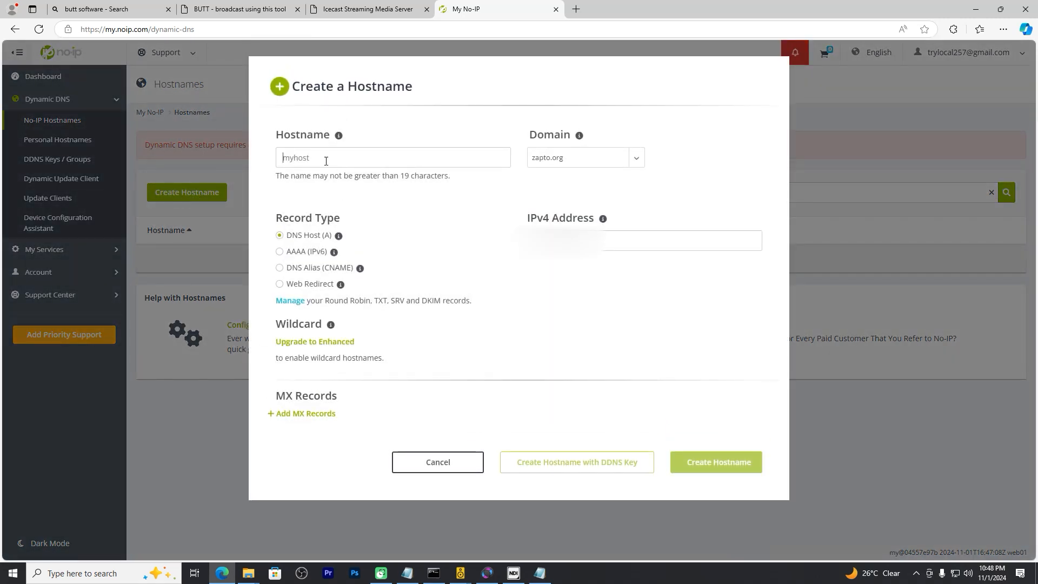
pyautogui.click(326, 161)
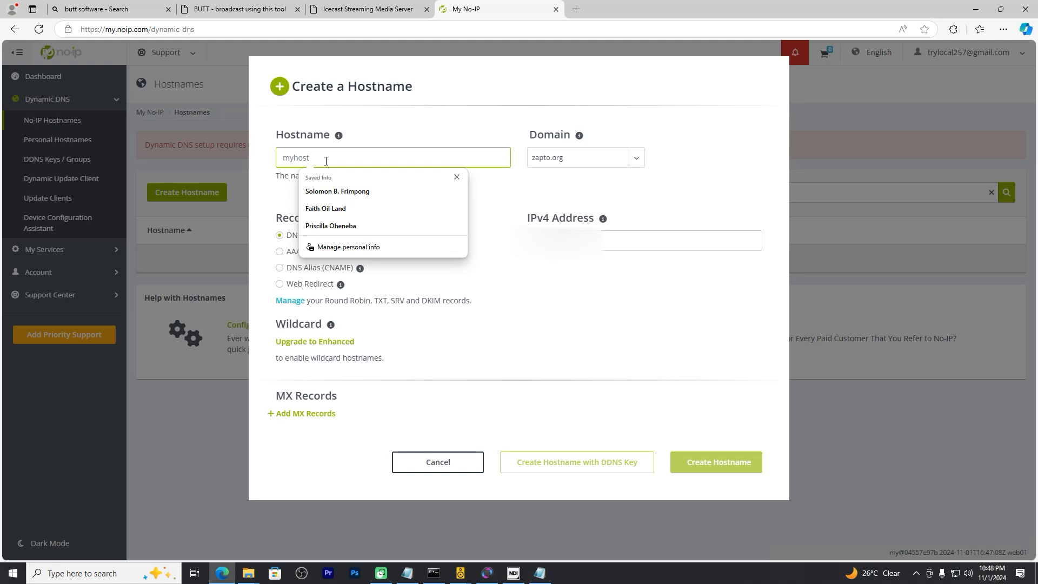
pyautogui.write('mystream')
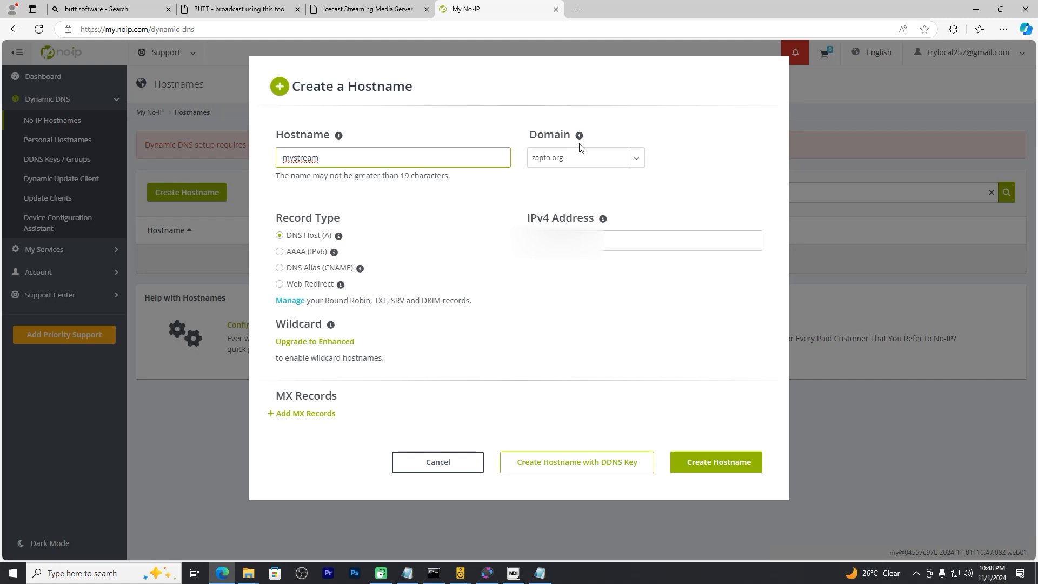
pyautogui.click(633, 157)
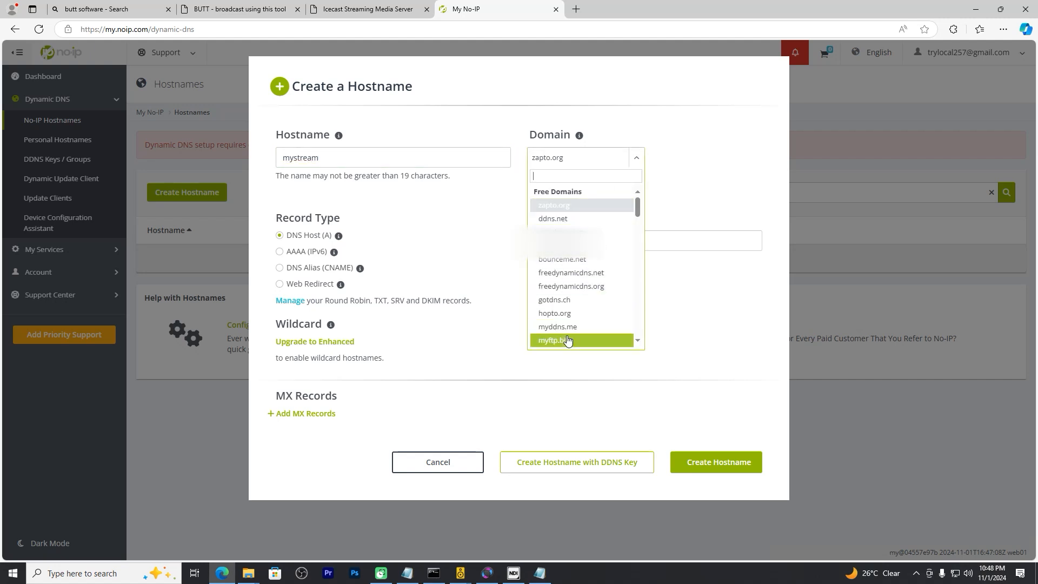
pyautogui.click(557, 219)
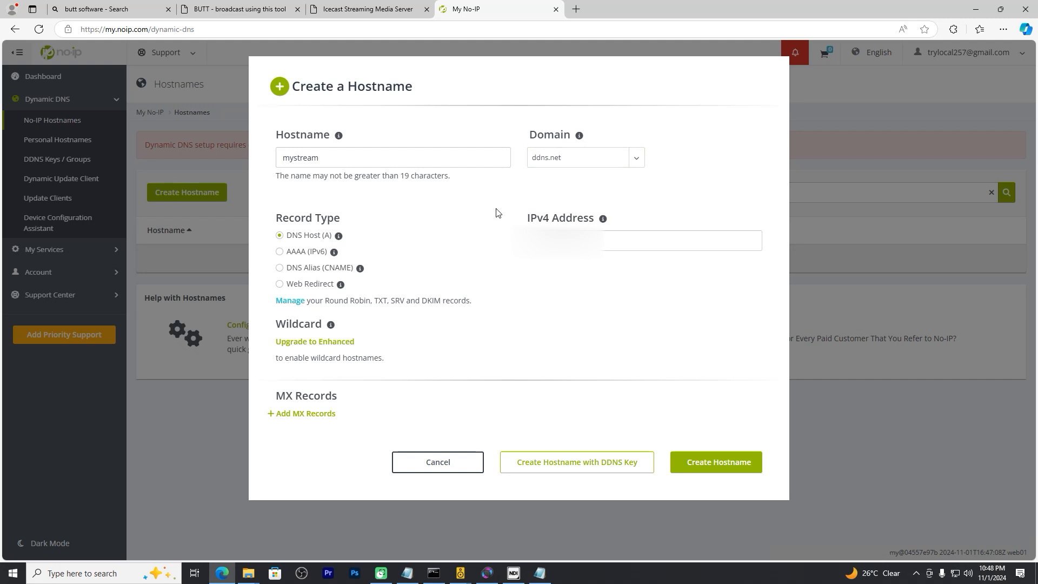
pyautogui.click(330, 157)
pyautogui.write('gh')
pyautogui.click(728, 466)
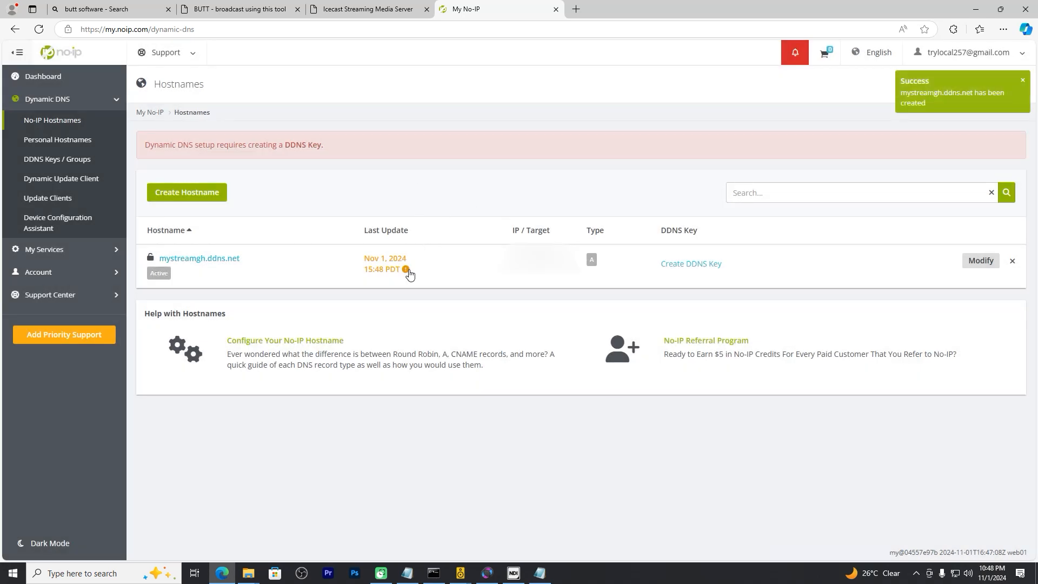
# - Set the account's timezone to GMT-00:00 - Coordinated Universal Time and save the time and language settings
pyautogui.click(90, 252)
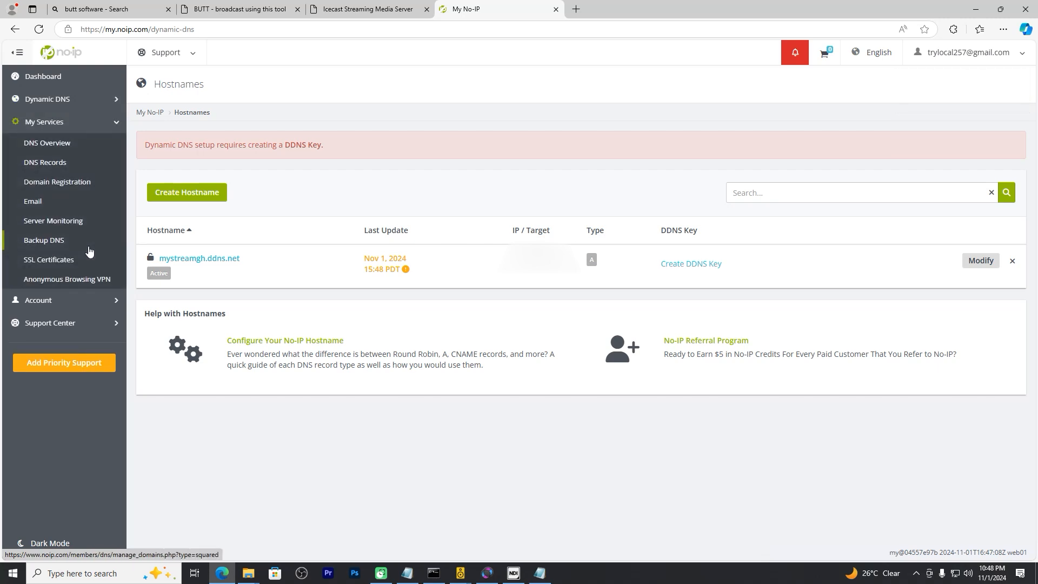
pyautogui.click(91, 297)
pyautogui.click(62, 167)
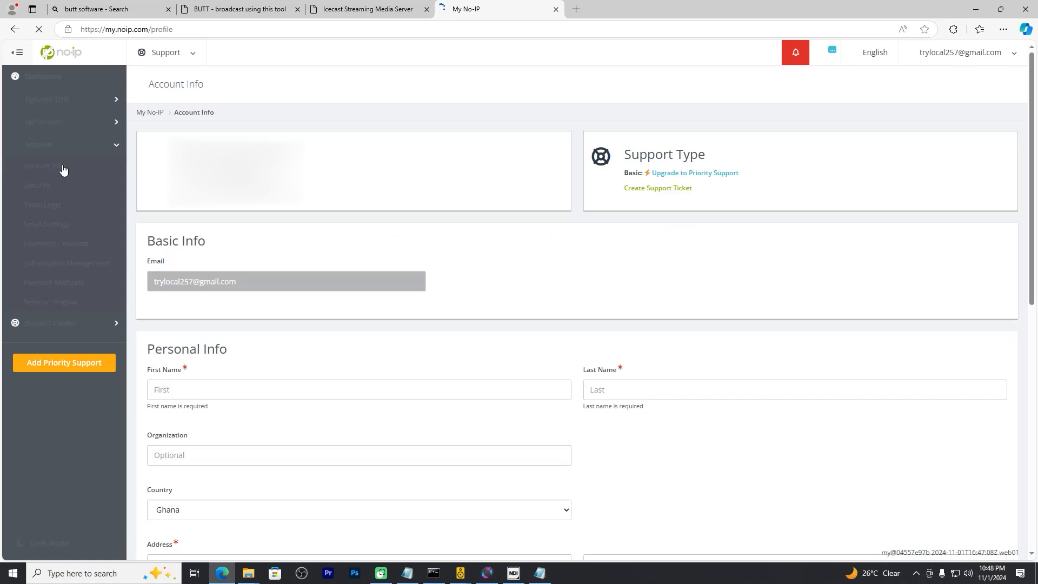
pyautogui.scroll(-3, 590, 246)
pyautogui.scroll(-5, 591, 246)
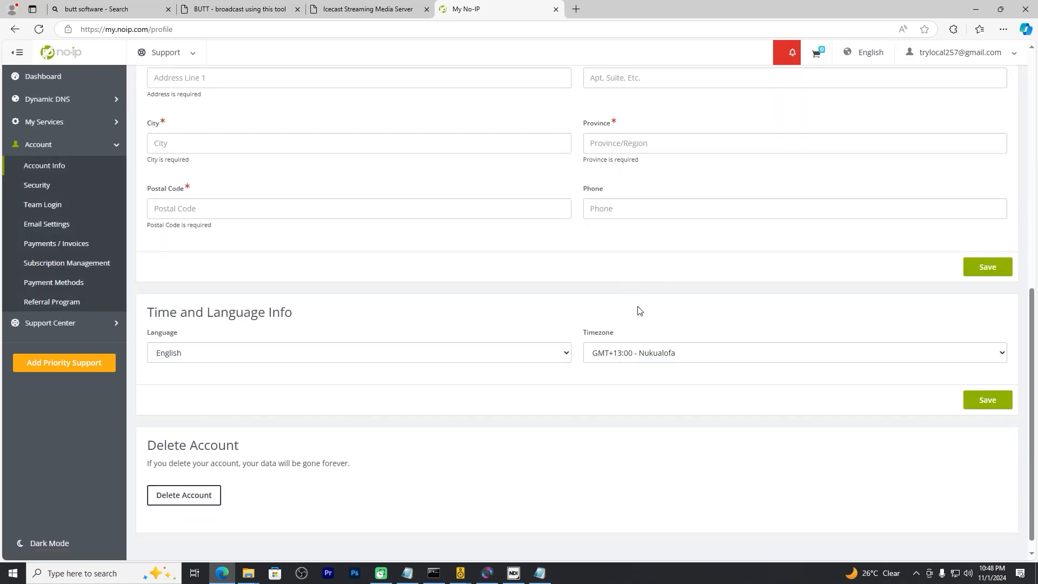
pyautogui.click(641, 353)
pyautogui.scroll(-10, 665, 232)
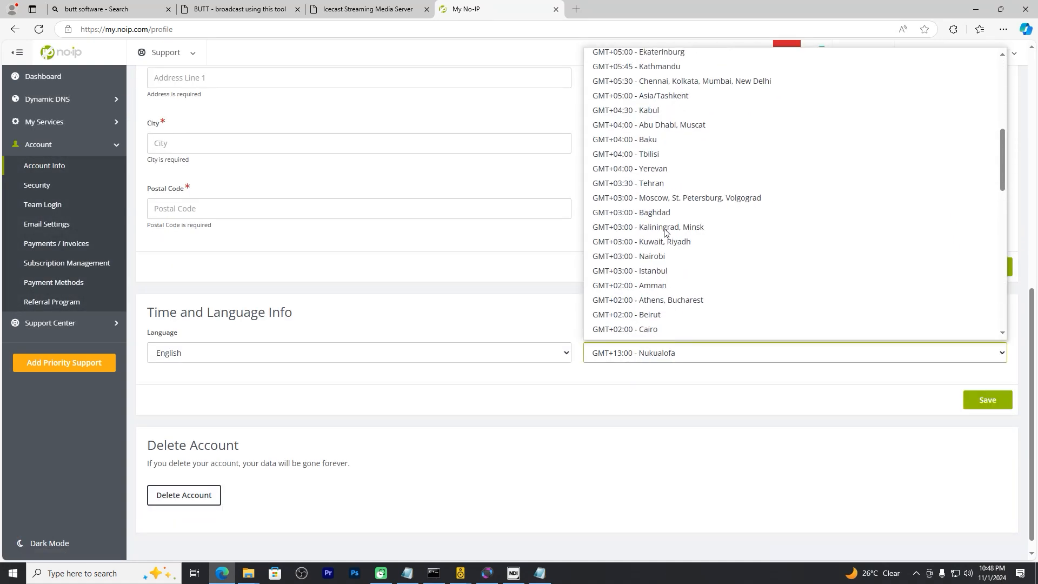
pyautogui.scroll(3, 665, 231)
pyautogui.scroll(-6, 665, 232)
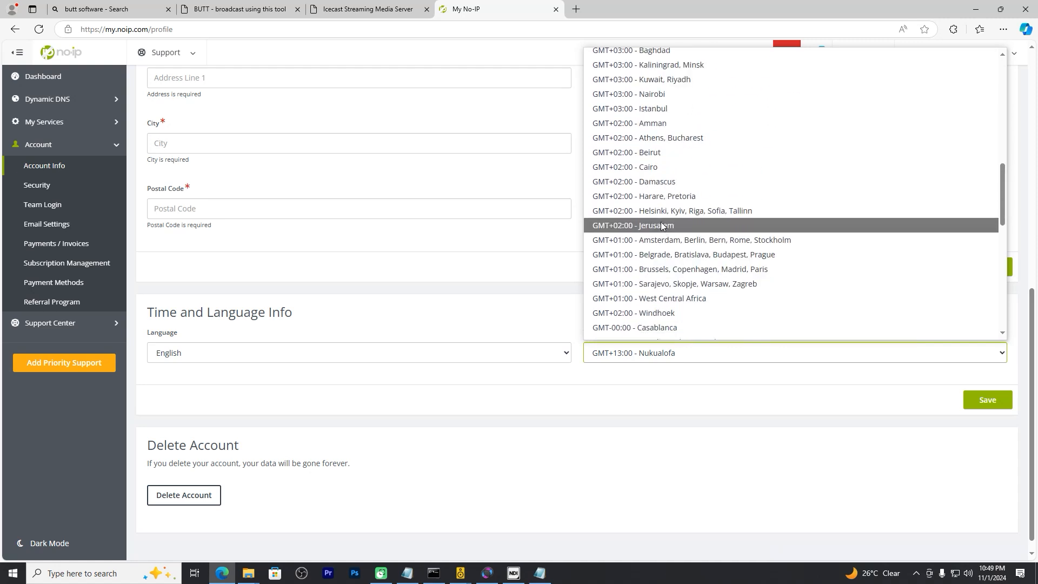
pyautogui.scroll(-2, 659, 281)
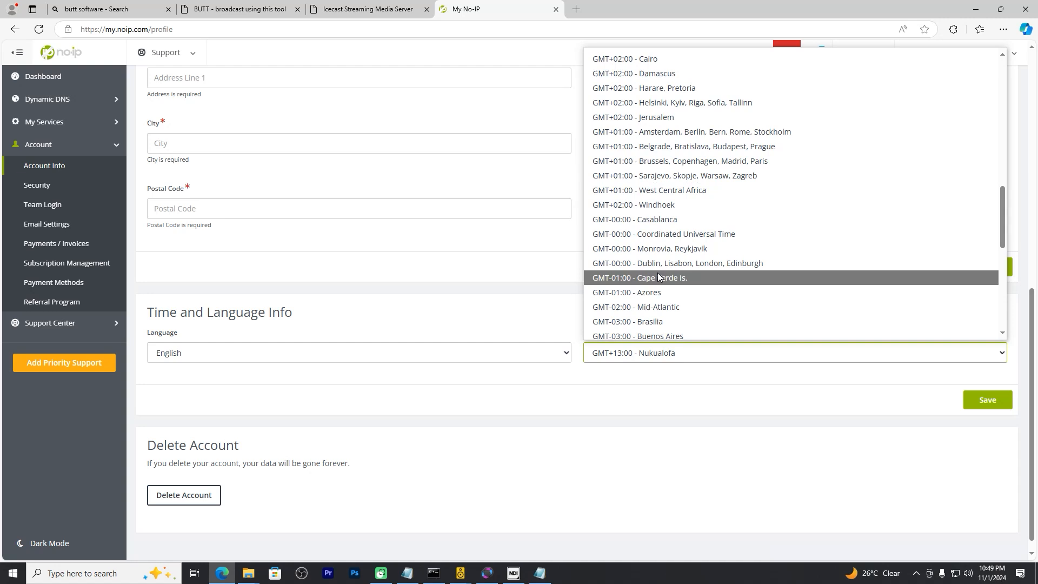
pyautogui.click(657, 231)
pyautogui.click(982, 399)
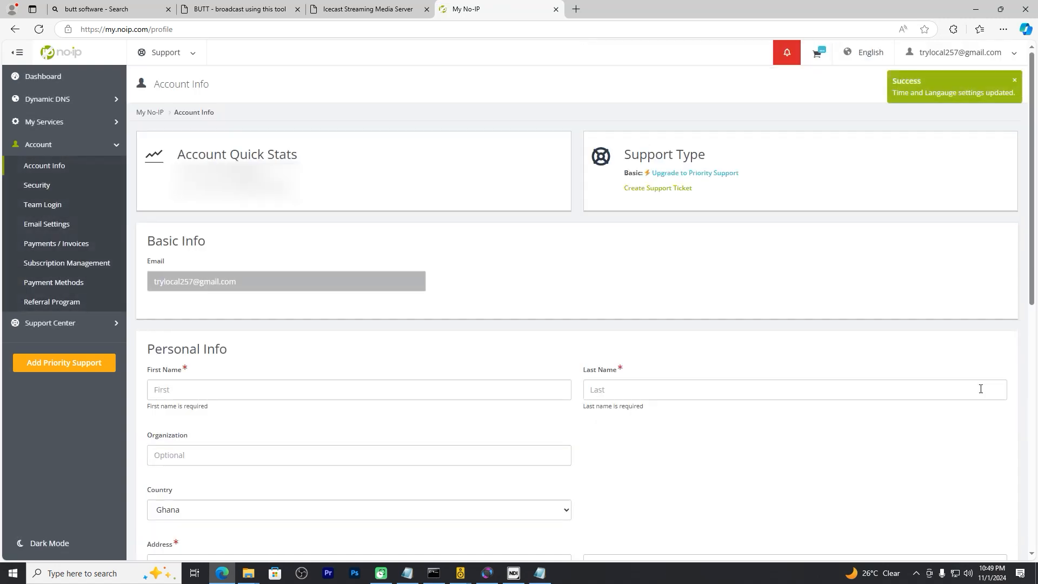
# - Generate a DDNS key for mystreamgh.ddns.net from the No-IP hostnames list and finish its setup dialog
pyautogui.click(42, 123)
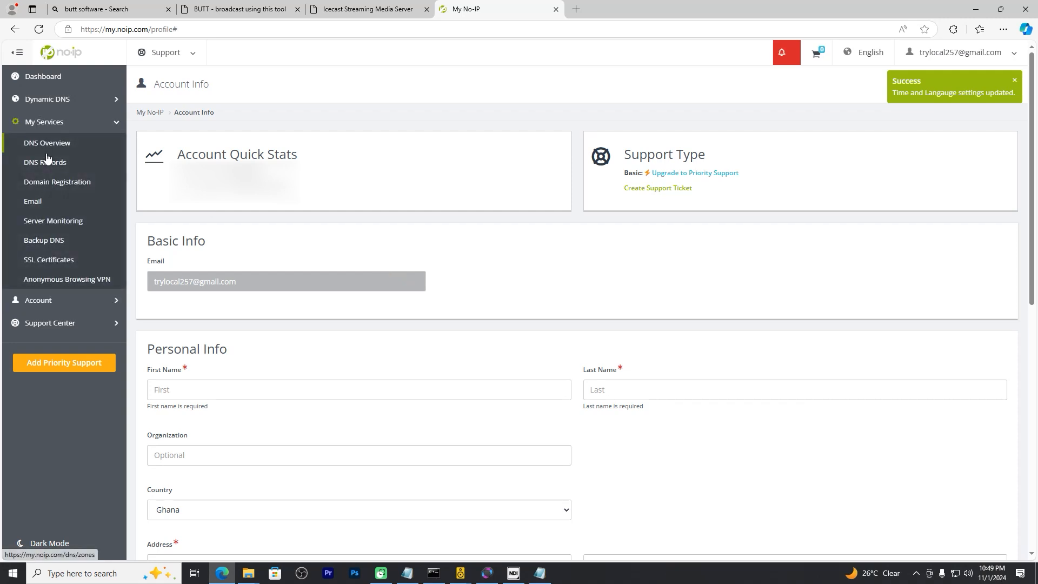
pyautogui.click(58, 99)
pyautogui.click(58, 121)
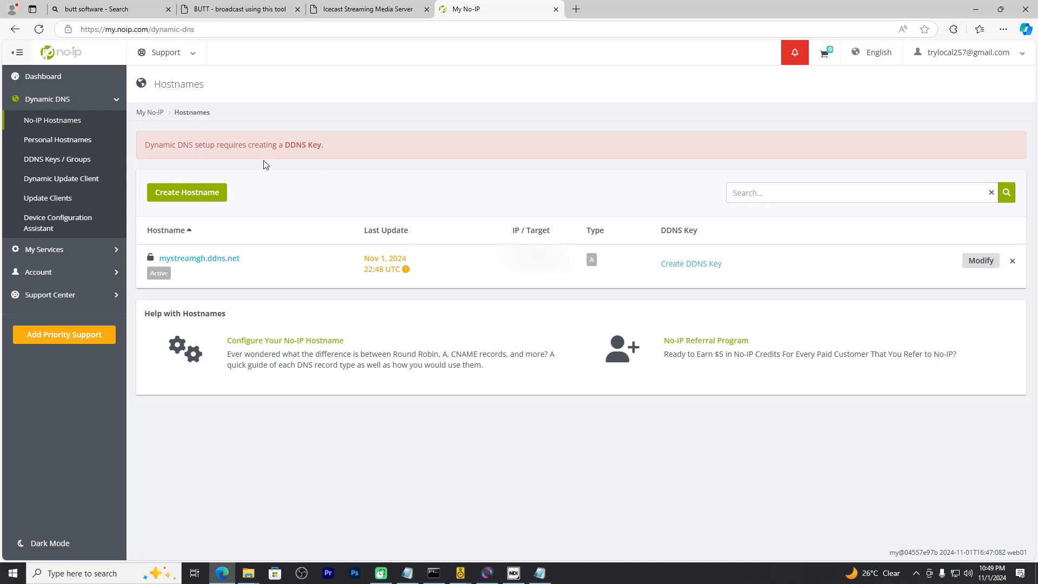
pyautogui.click(695, 265)
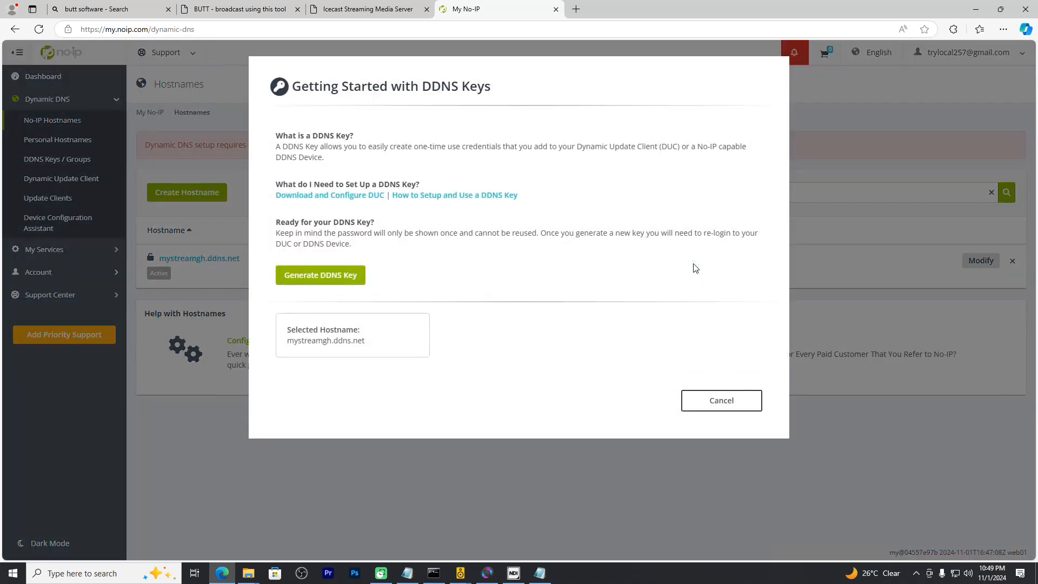
pyautogui.click(347, 278)
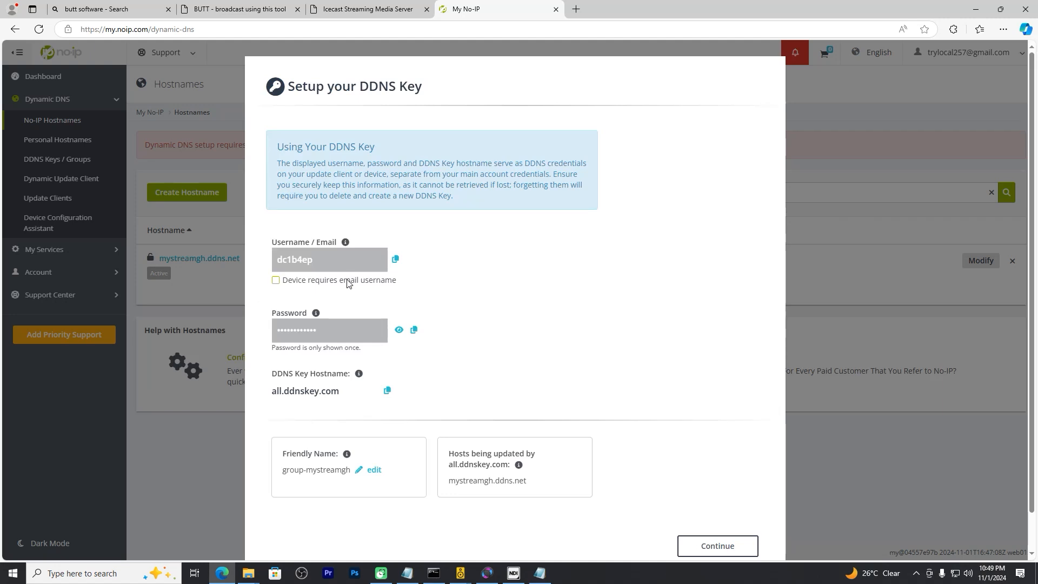
pyautogui.scroll(-1, 586, 417)
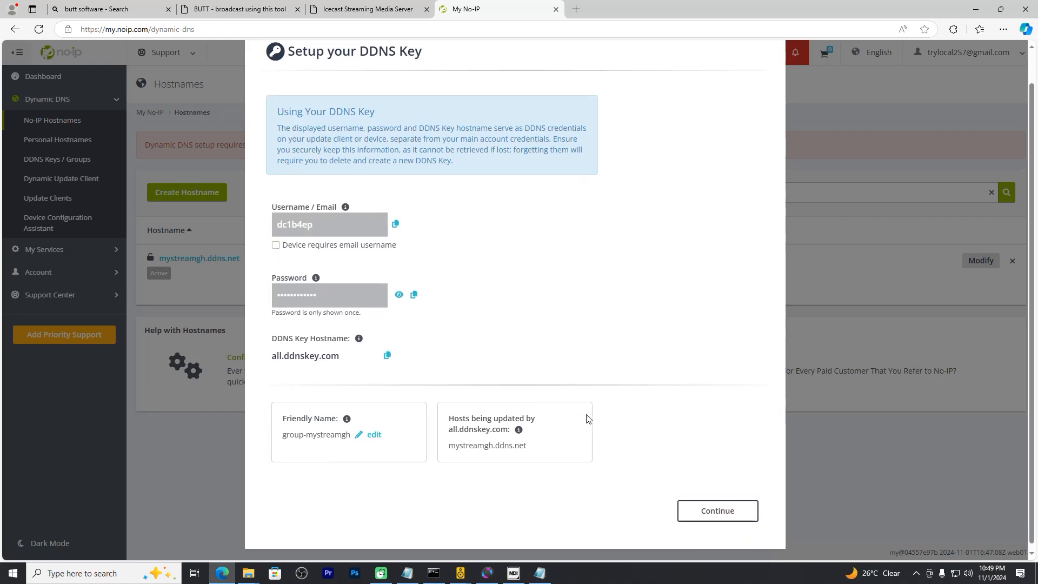
pyautogui.click(710, 513)
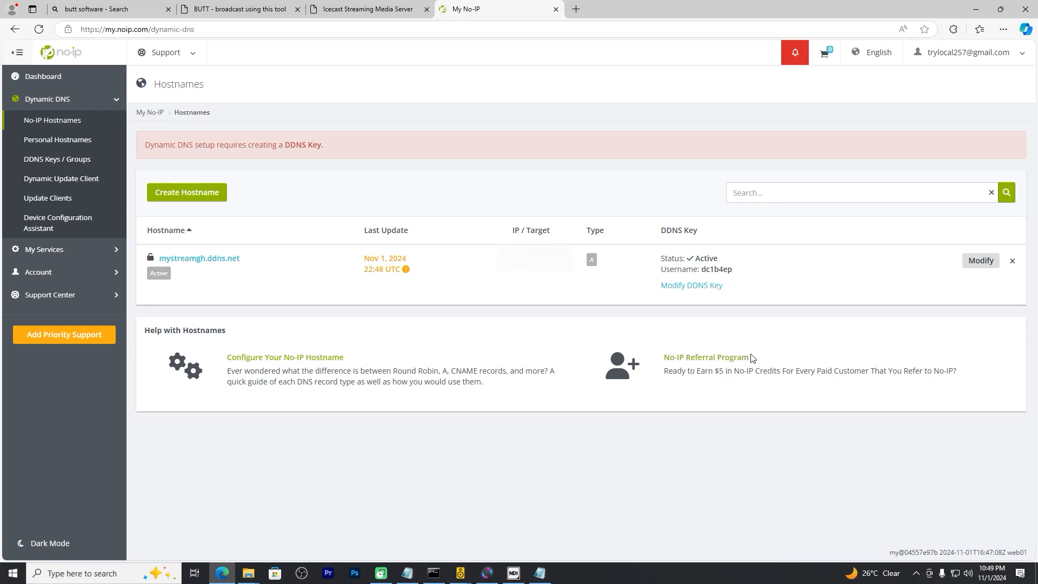
# - Start the Device Configuration Assistant from the hostname's dynamic update warning and choose mystreamgh.ddns.net as the hostname
pyautogui.click(405, 269)
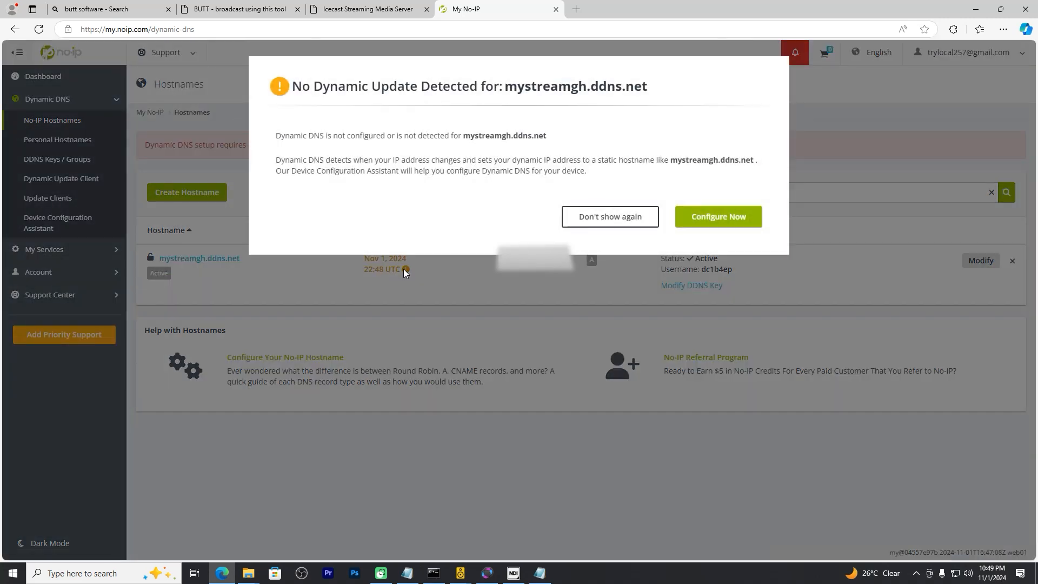
pyautogui.click(718, 219)
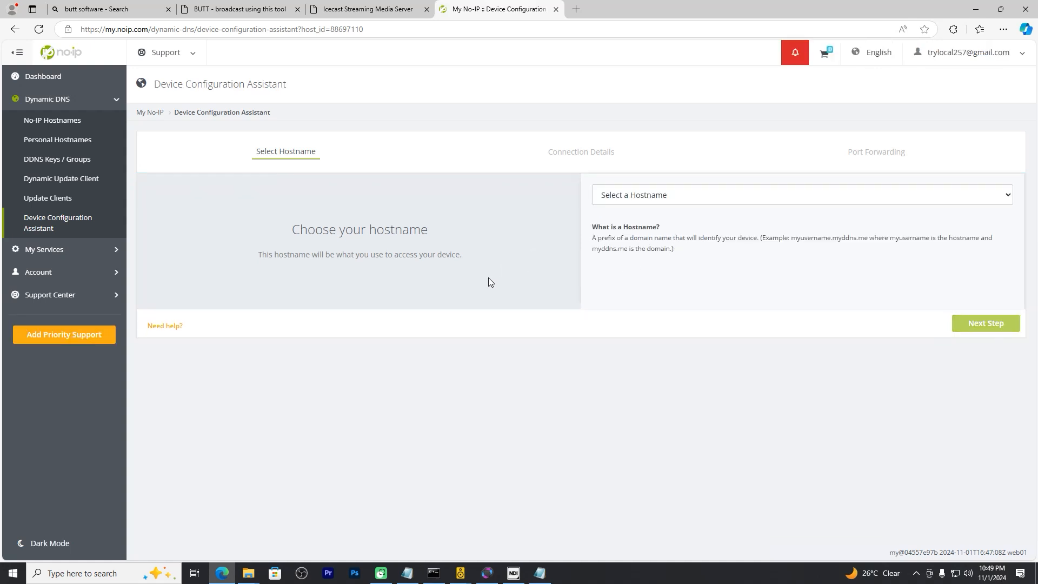
pyautogui.click(622, 199)
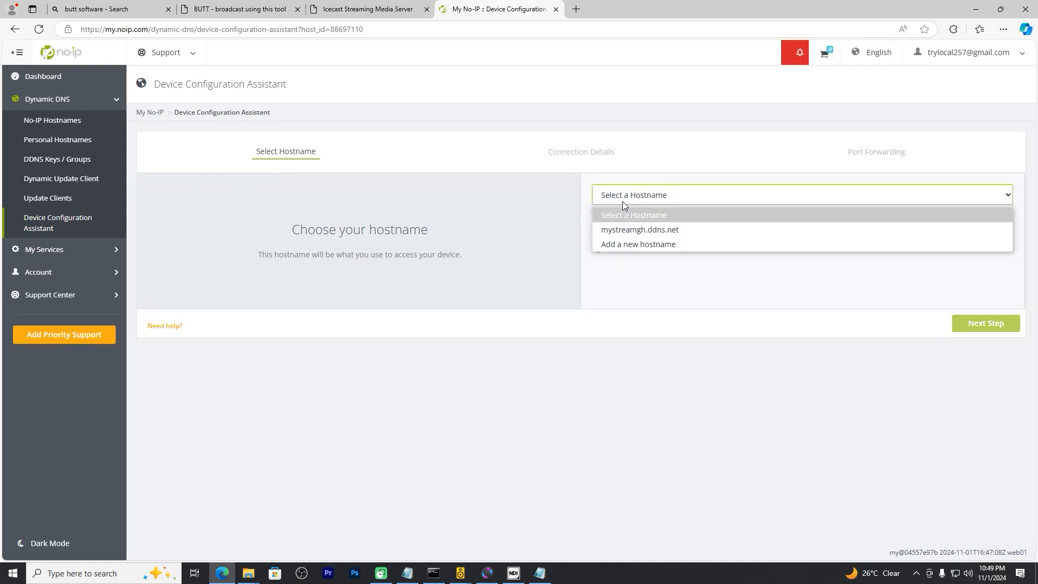
pyautogui.click(629, 230)
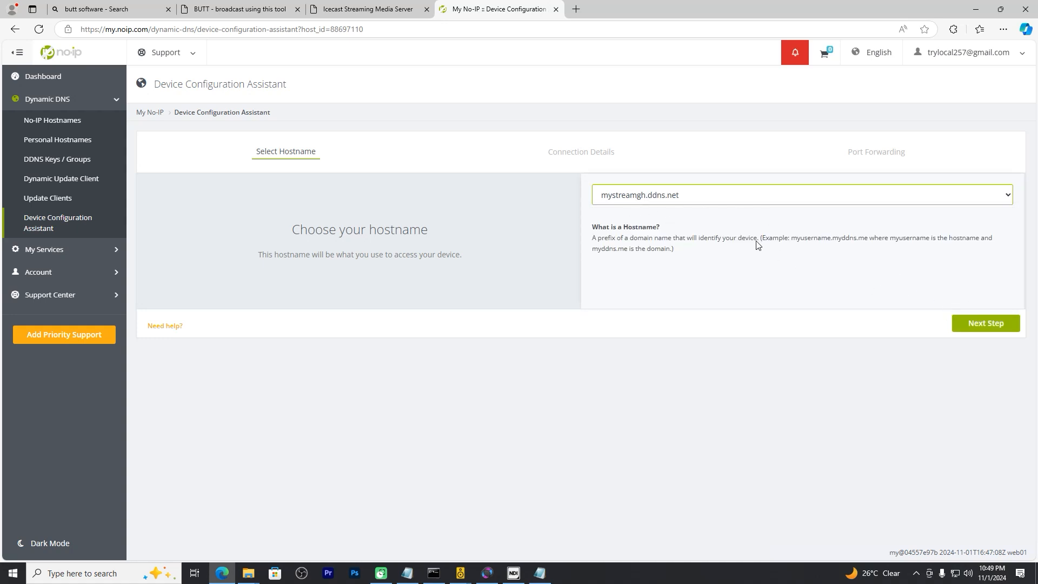
pyautogui.click(694, 200)
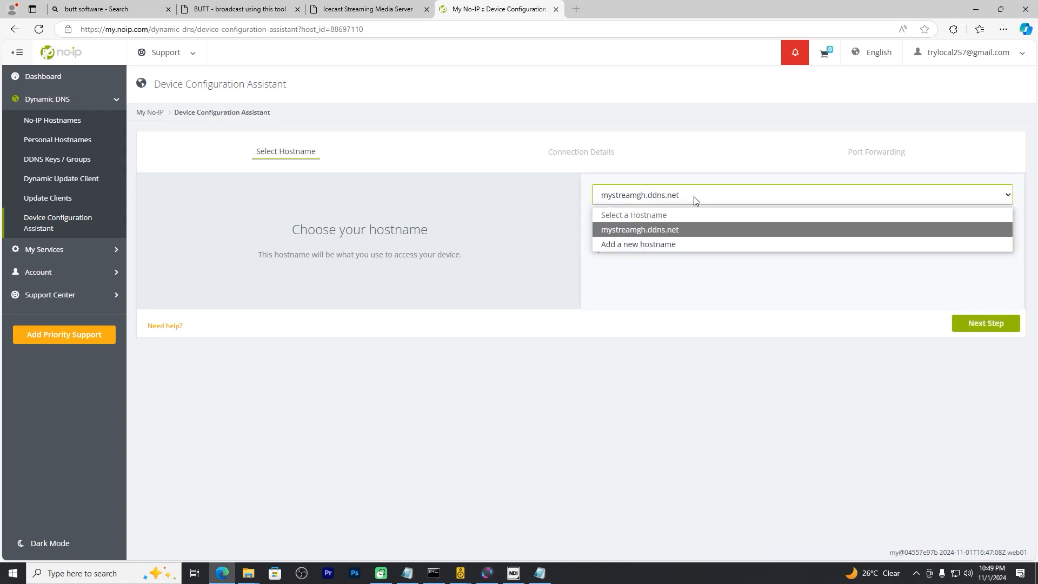
pyautogui.click(985, 323)
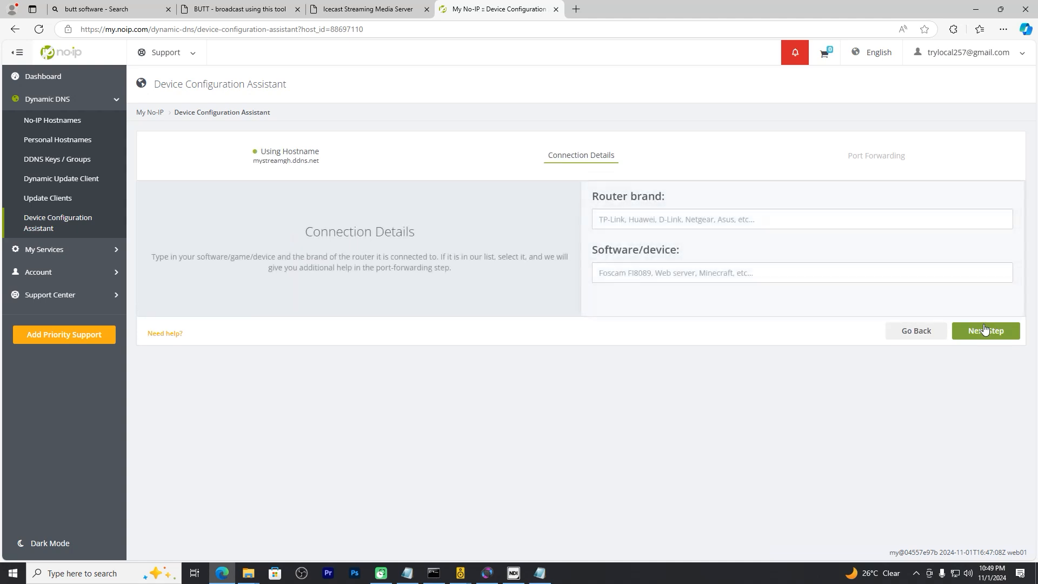
# - Choose Mikrotik as the router brand and Icecast as the software in the connection details and proceed to device configuration
pyautogui.click(985, 333)
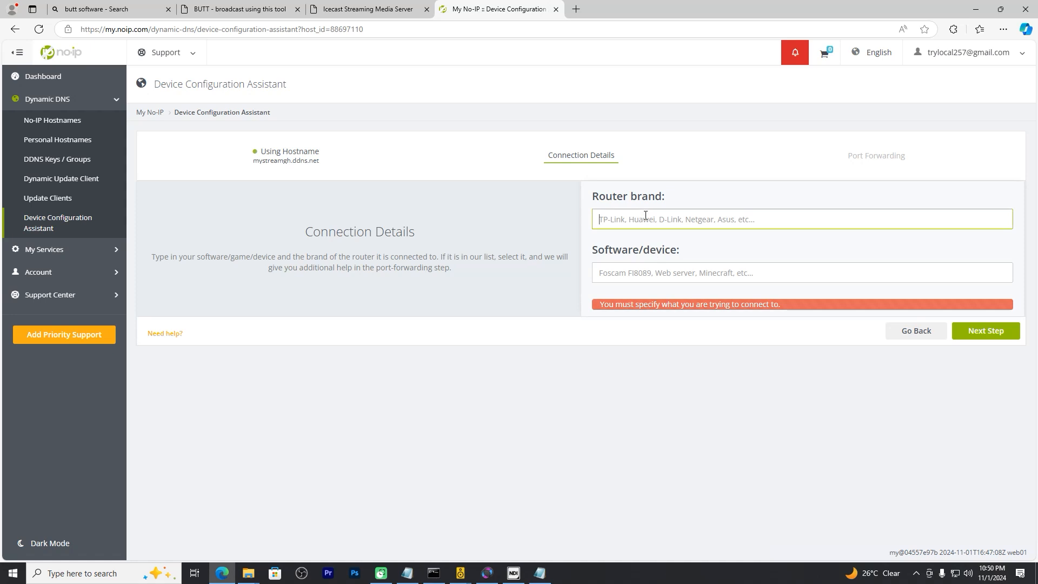
pyautogui.write('.m')
pyautogui.press('BackSpace')
pyautogui.write('mi')
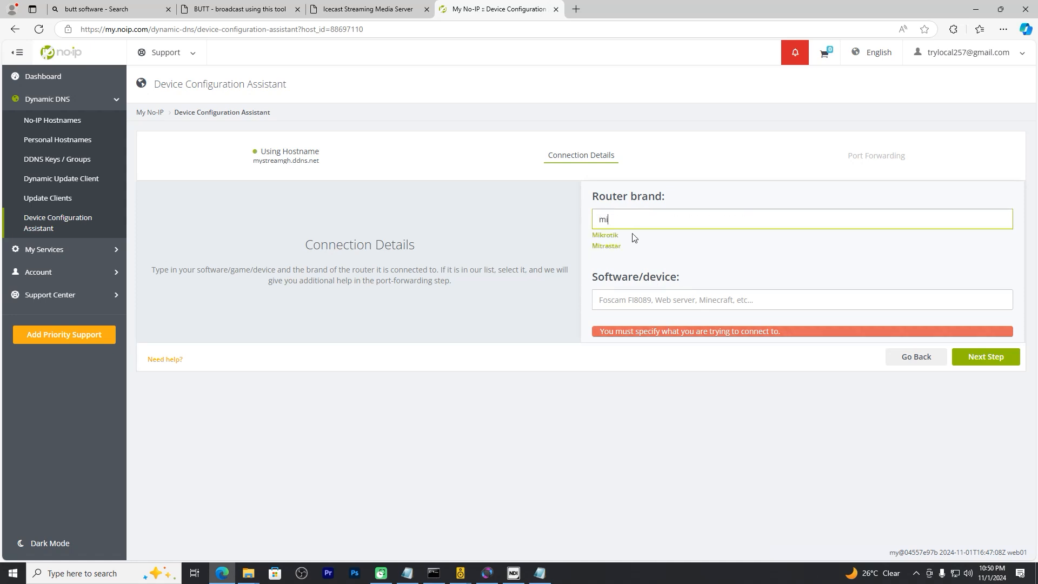
pyautogui.click(608, 235)
pyautogui.click(722, 298)
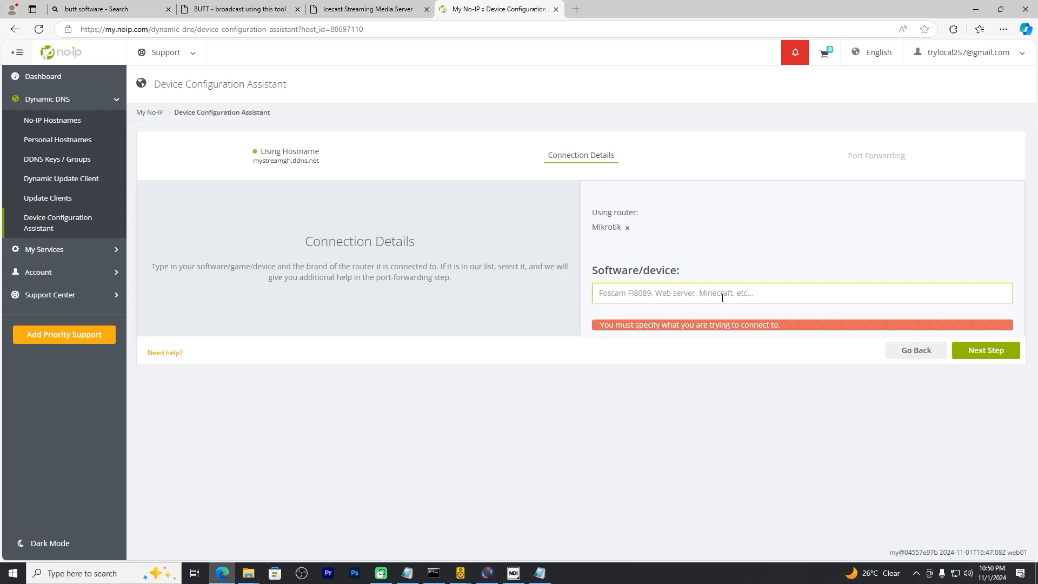
pyautogui.write('icec')
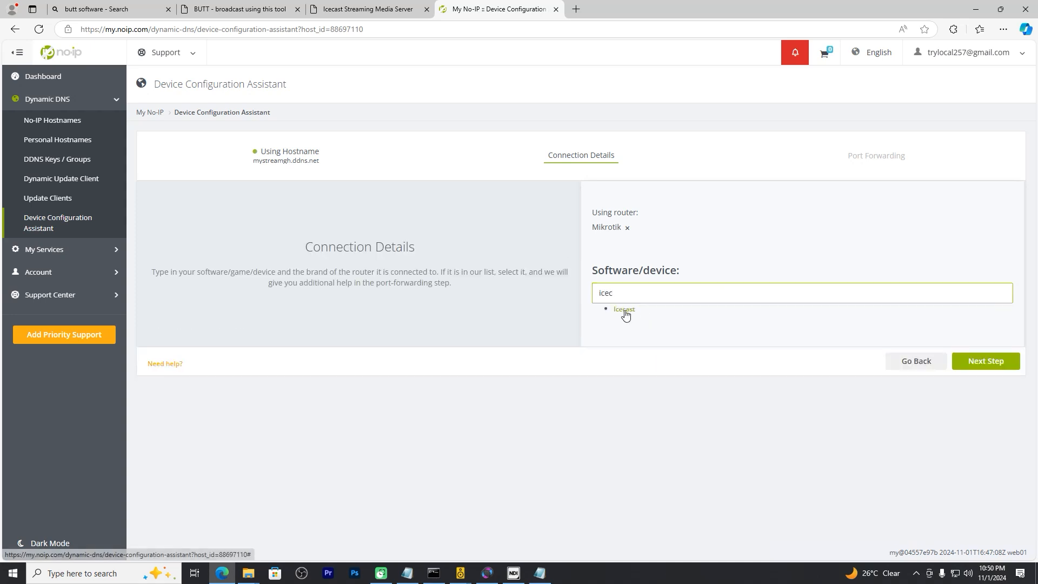
pyautogui.click(624, 309)
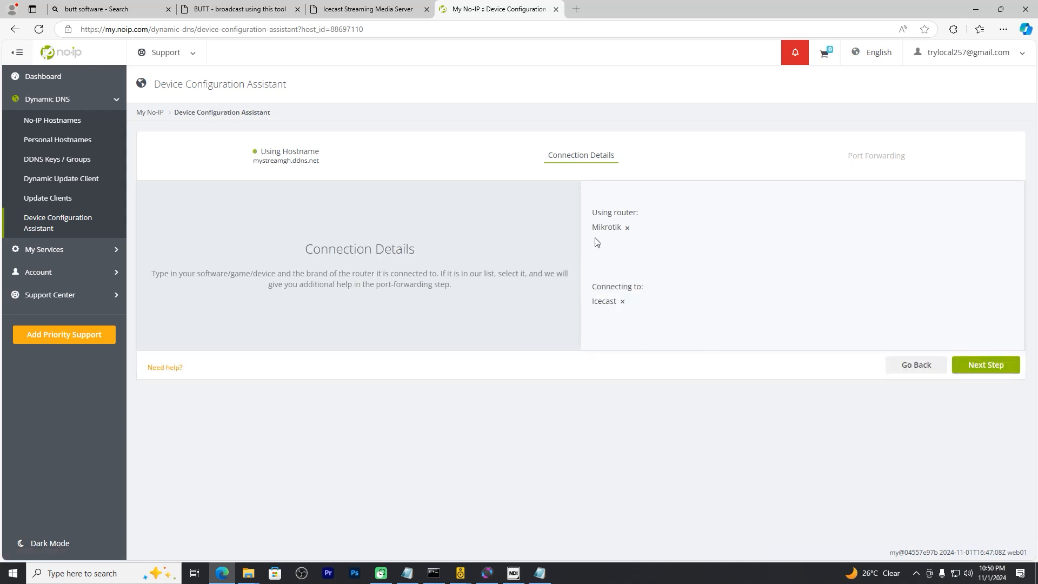
pyautogui.click(981, 365)
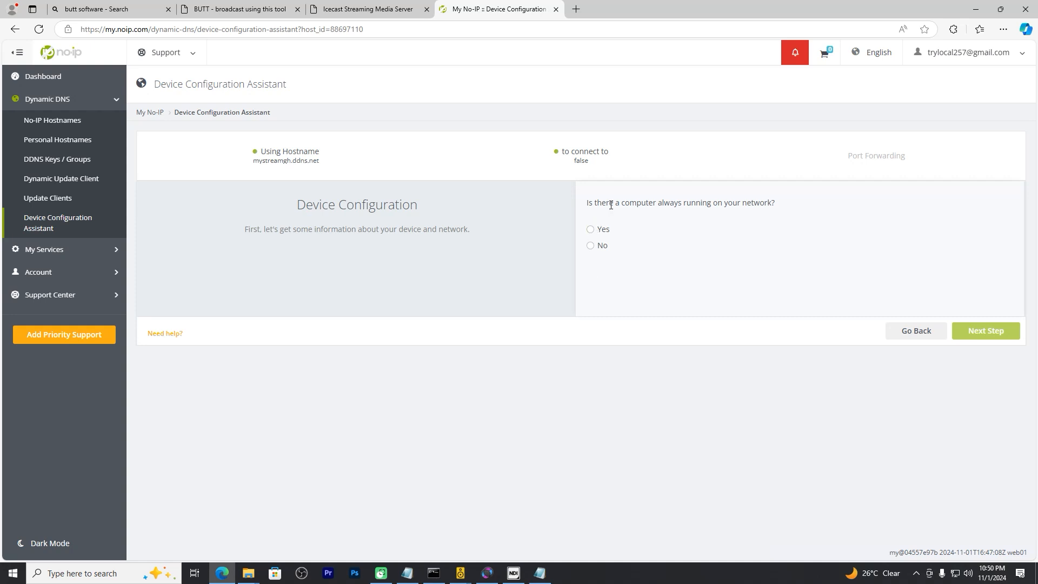
# - Answer Yes to a computer always running on the network and download the Windows Dynamic Update Client installer
pyautogui.click(591, 230)
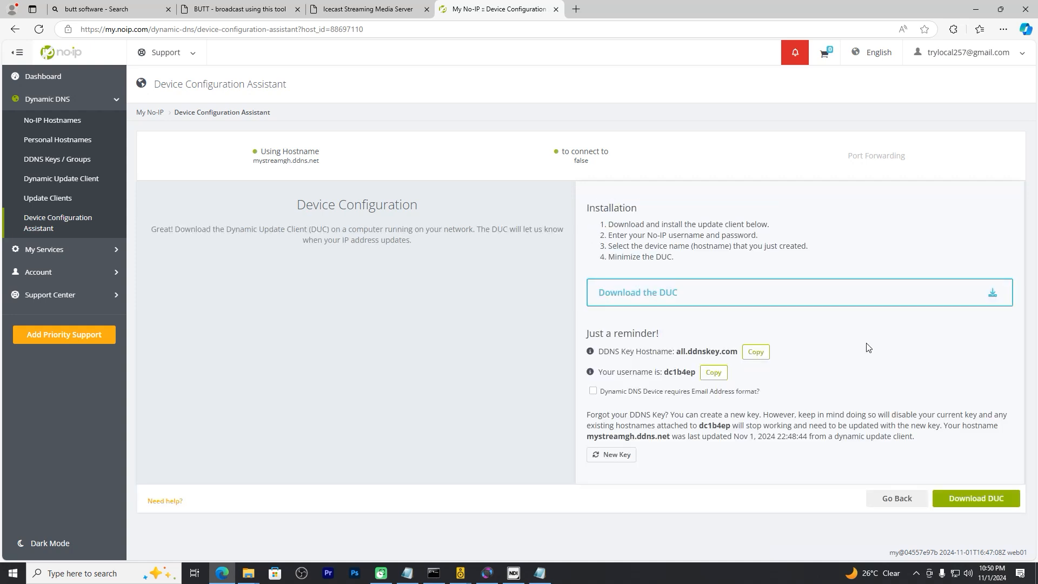
pyautogui.click(661, 301)
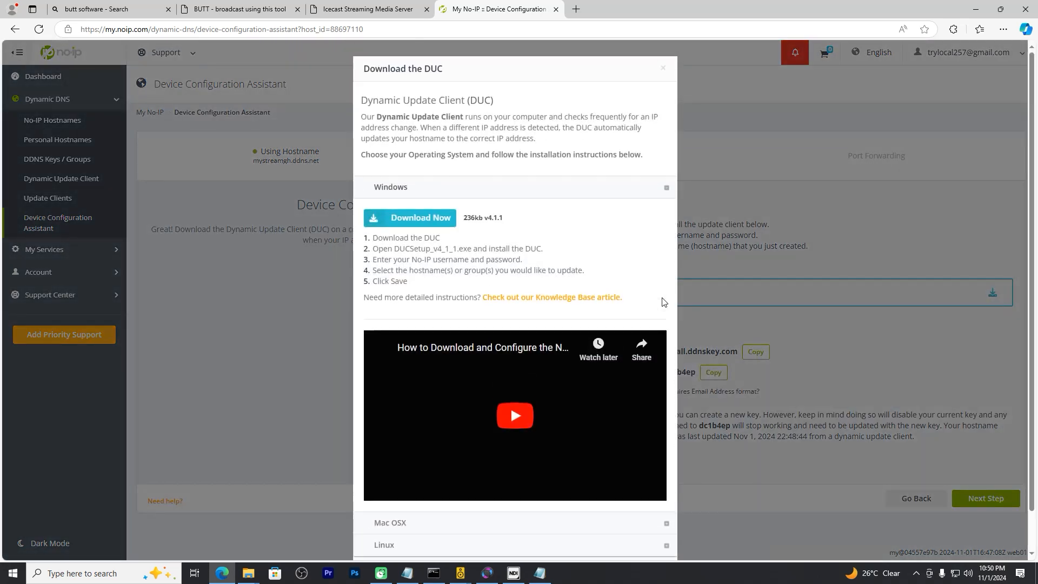
pyautogui.click(408, 219)
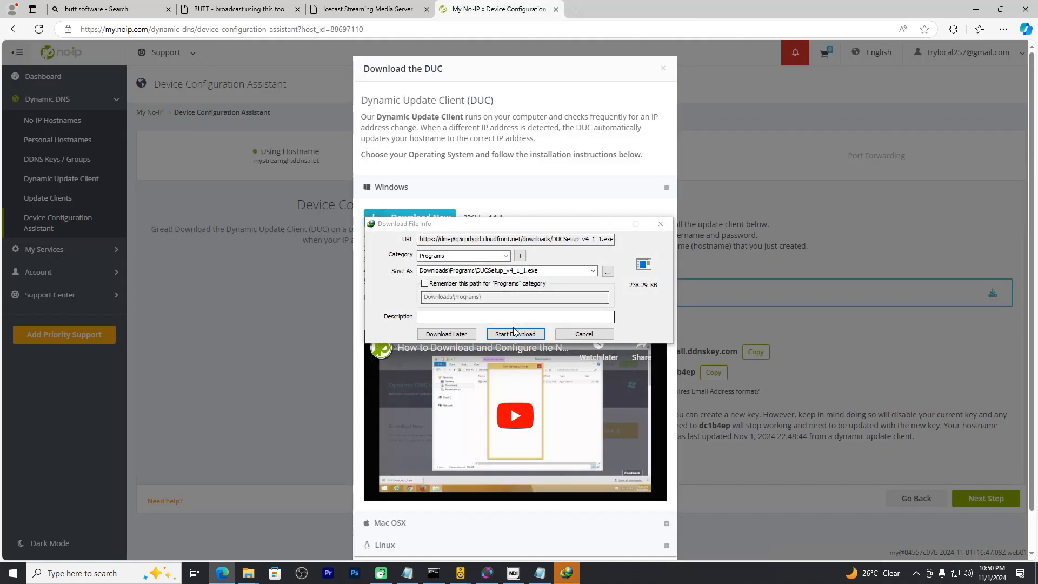
pyautogui.click(510, 333)
pyautogui.click(427, 320)
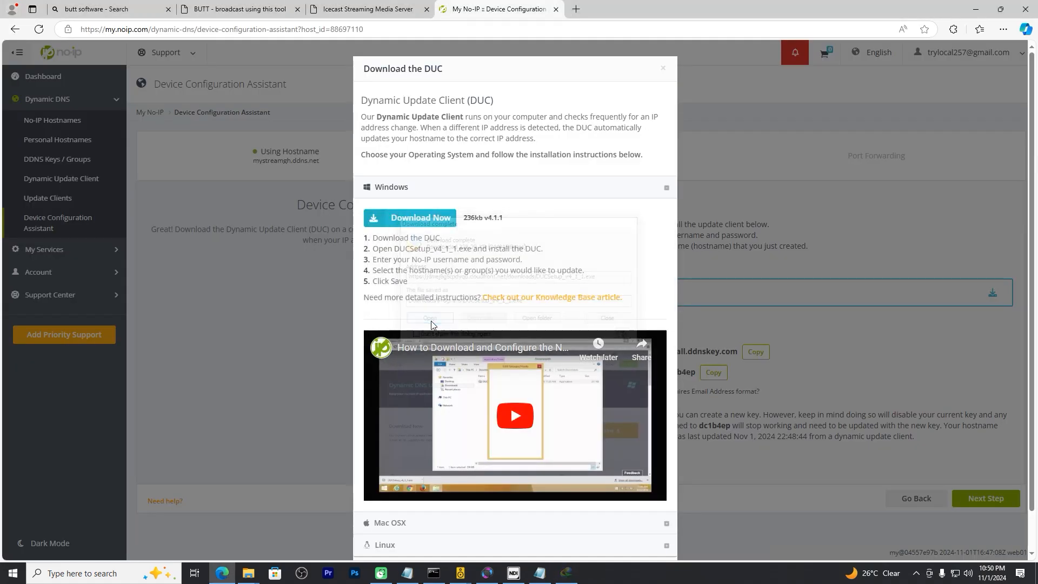
pyautogui.click(663, 68)
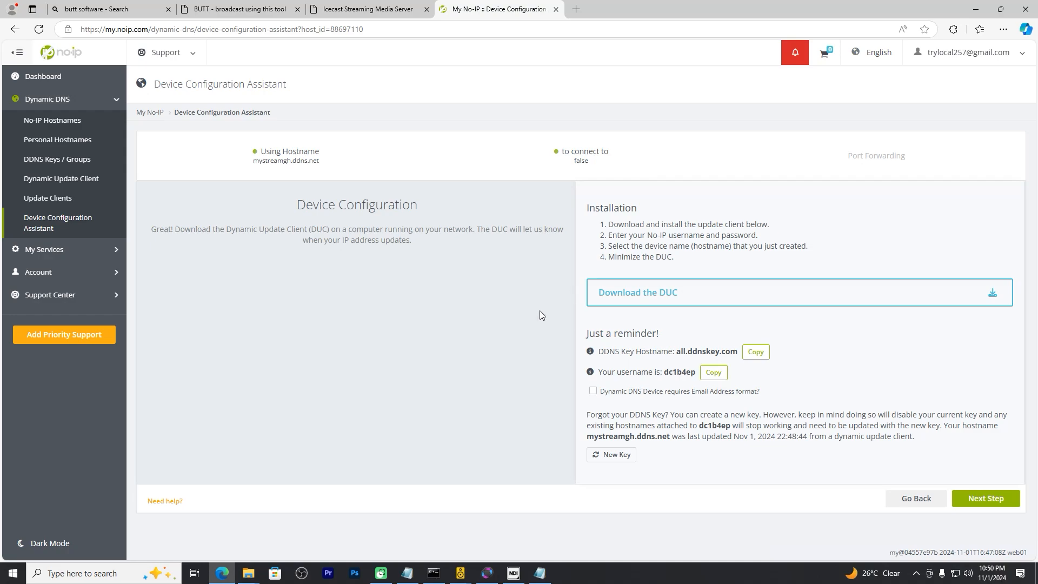
# - Run the DUCSetup_v4_1_1 installer from the Programs folder in Downloads and complete the No-IP DUC installation
pyautogui.moveTo(259, 575)
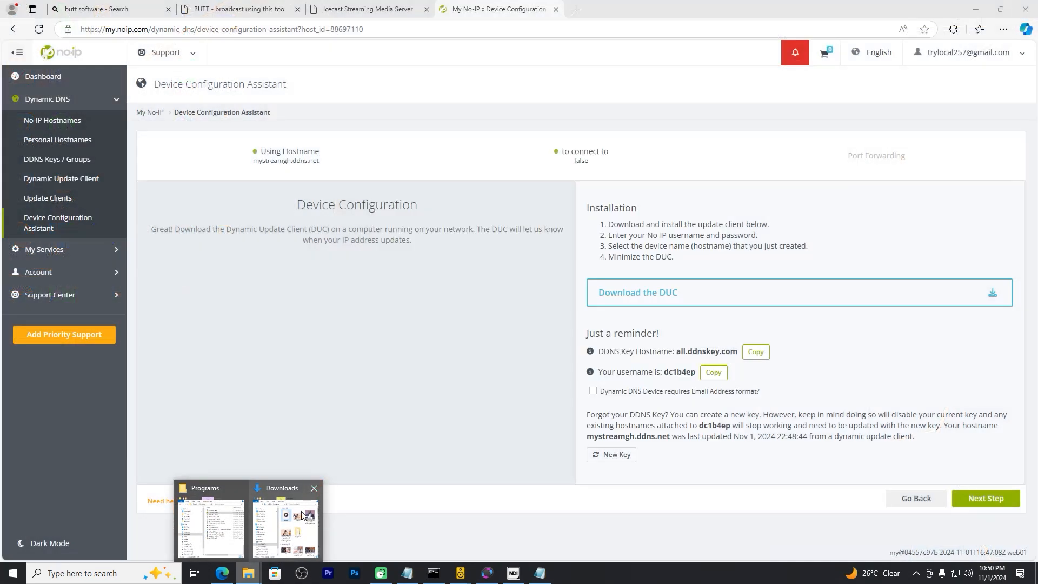
pyautogui.click(286, 527)
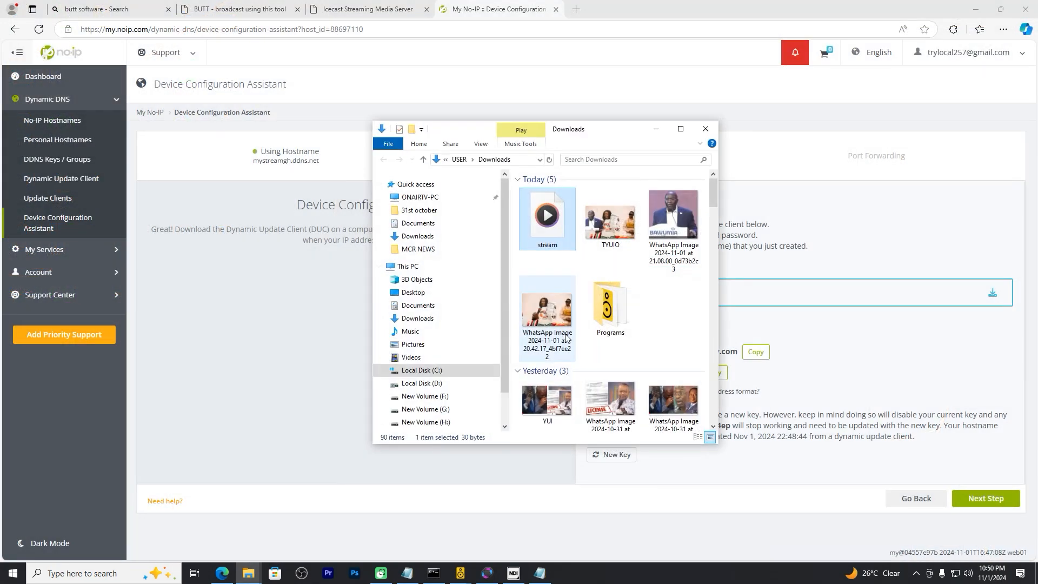
pyautogui.doubleClick(610, 307)
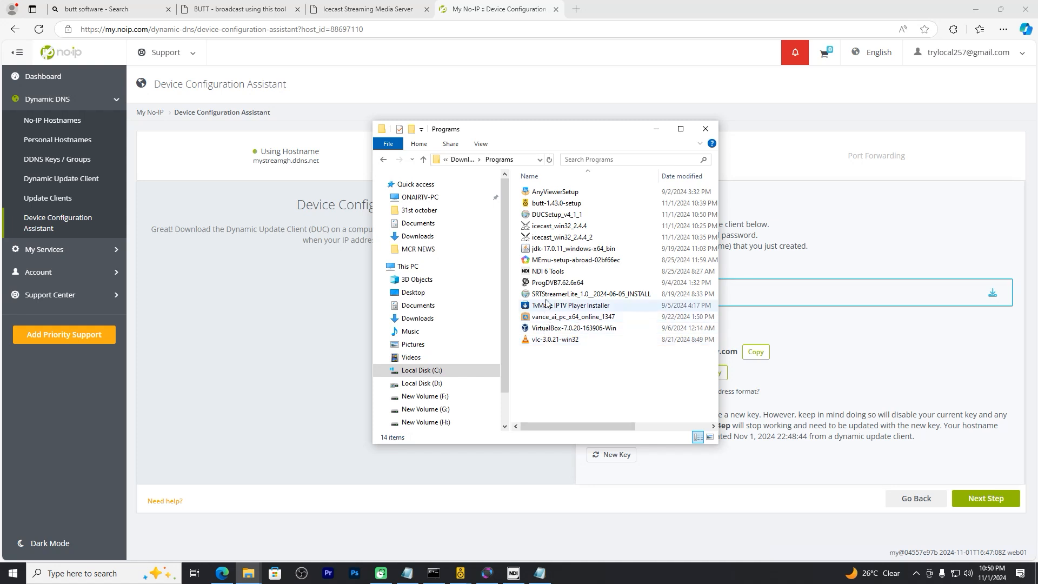
pyautogui.doubleClick(549, 215)
pyautogui.click(580, 373)
pyautogui.click(579, 373)
pyautogui.click(656, 128)
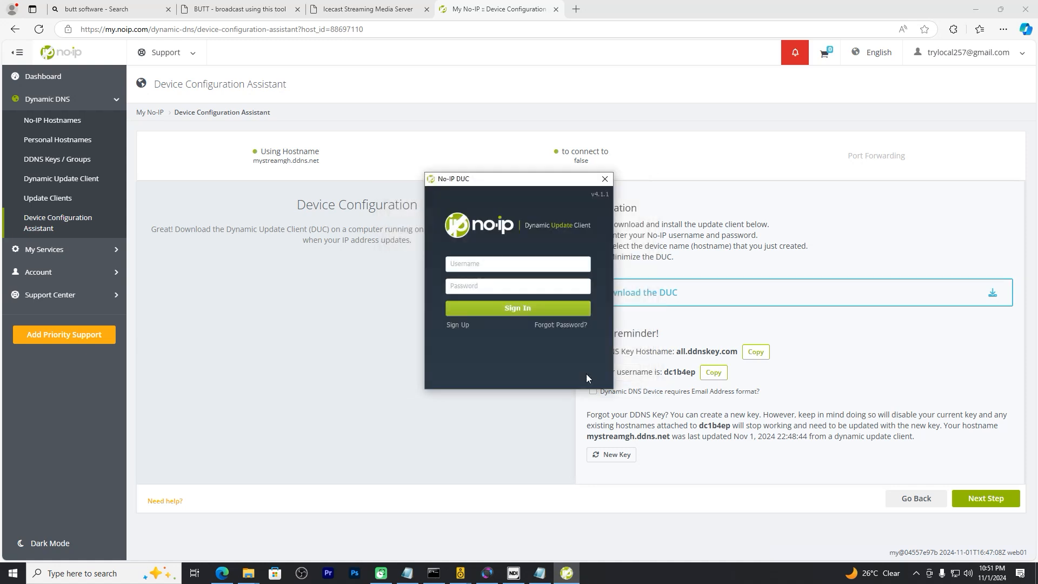
# - Copy the DDNS key username from the assistant page into the username field of the No-IP DUC sign-in window
pyautogui.moveTo(583, 179); pyautogui.dragTo(473, 190)
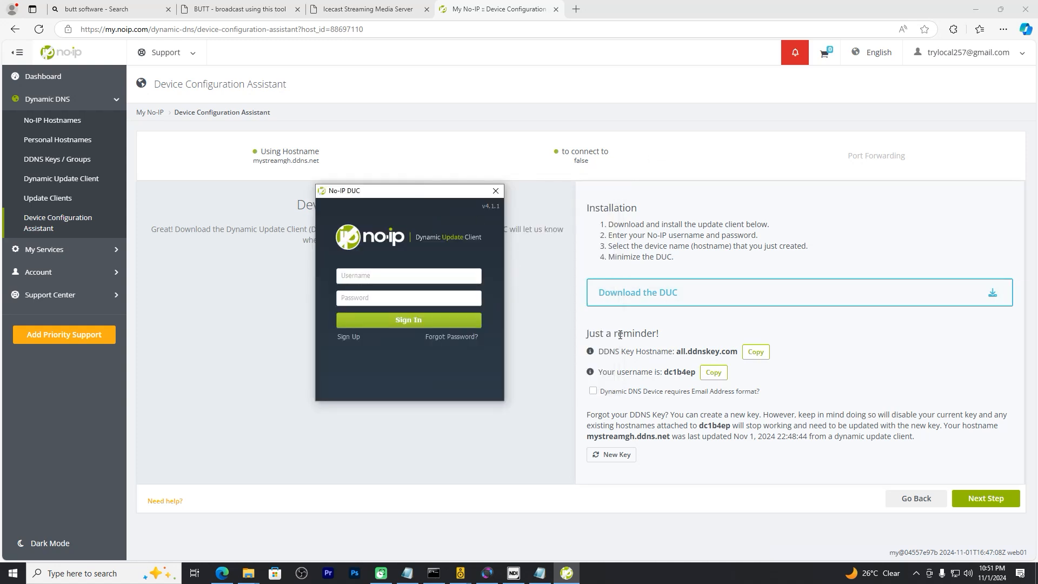
pyautogui.click(712, 377)
pyautogui.click(566, 572)
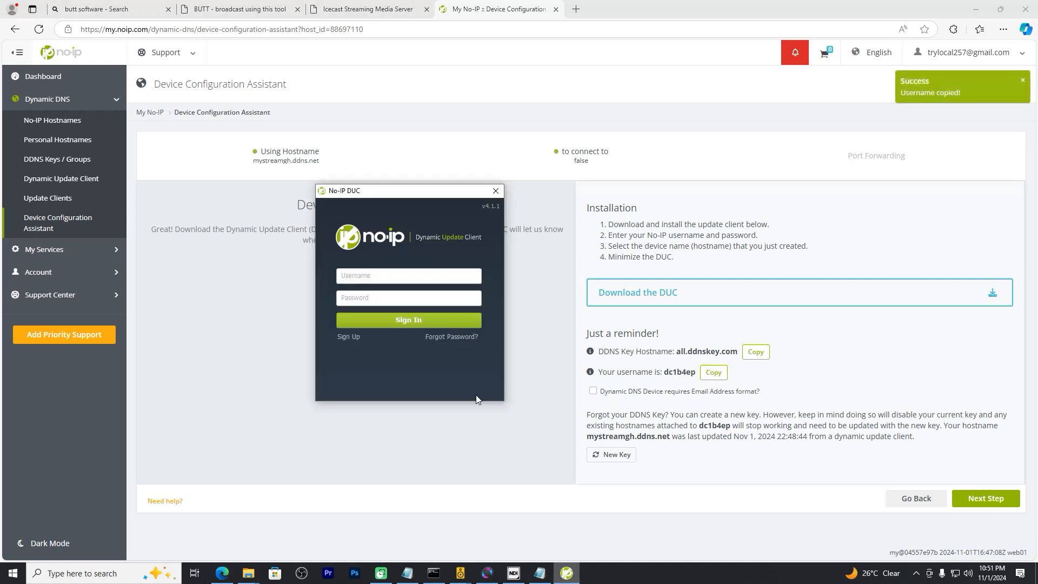
pyautogui.rightClick(372, 276)
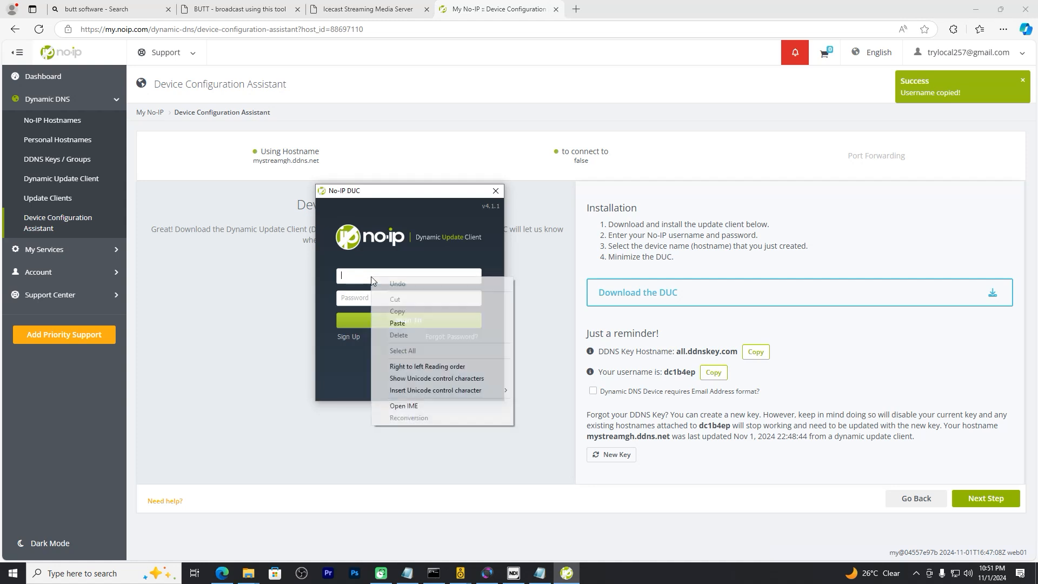
pyautogui.click(385, 323)
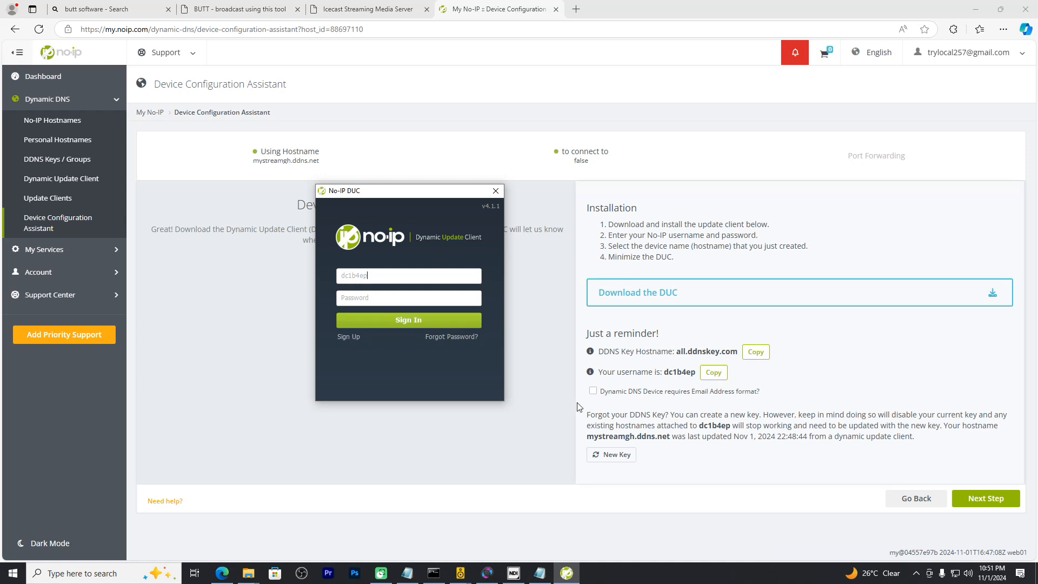
# - Generate a new DDNS key, paste its password into the DUC sign-in window, and try to sign in
pyautogui.click(623, 456)
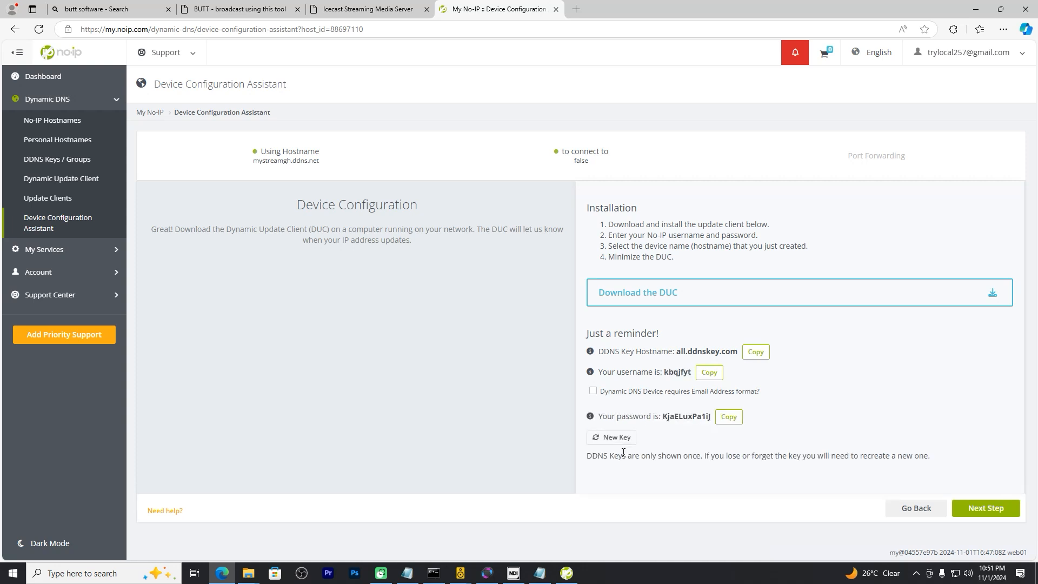
pyautogui.click(728, 423)
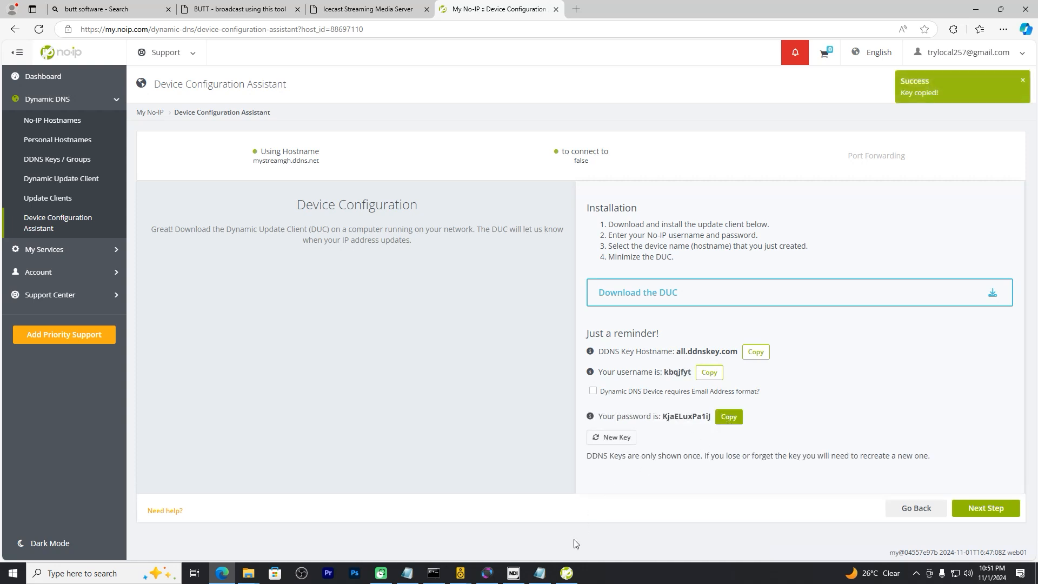
pyautogui.click(566, 573)
pyautogui.rightClick(382, 301)
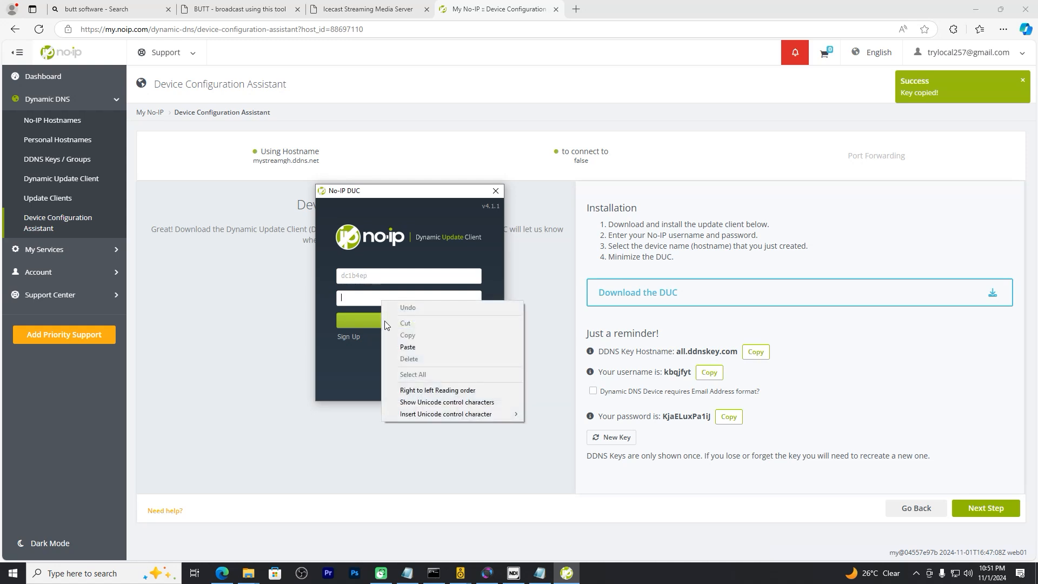
pyautogui.click(400, 345)
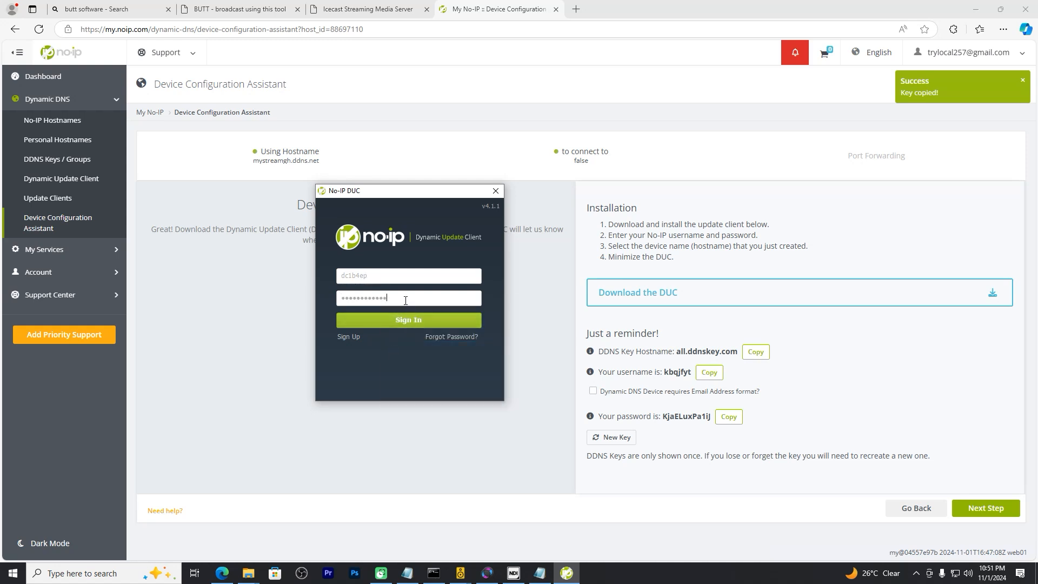
pyautogui.click(418, 321)
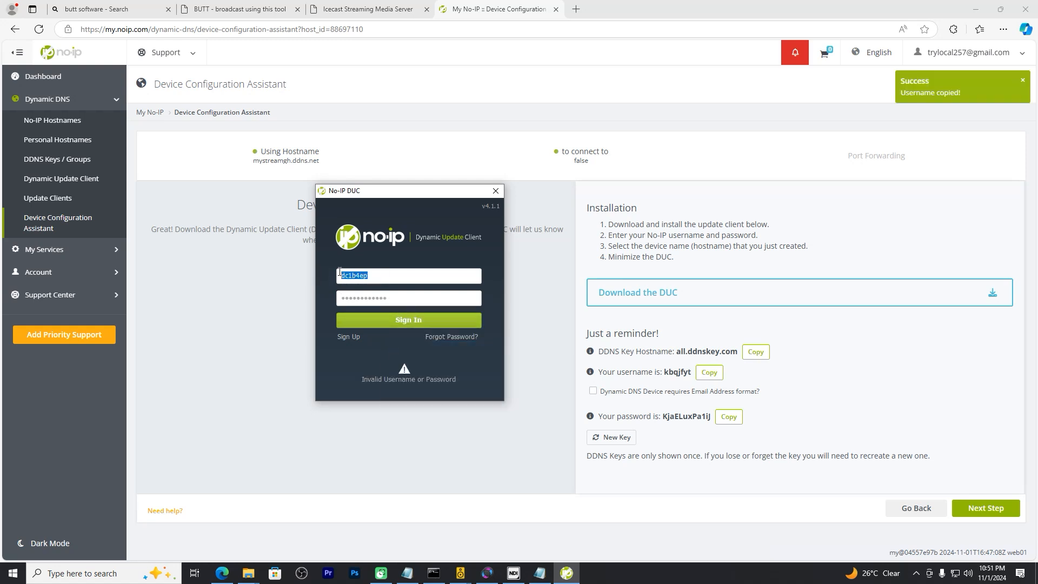
# - Replace the username in the DUC sign-in window with the new DDNS key's username and sign in
pyautogui.rightClick(351, 277)
pyautogui.click(368, 320)
pyautogui.click(404, 326)
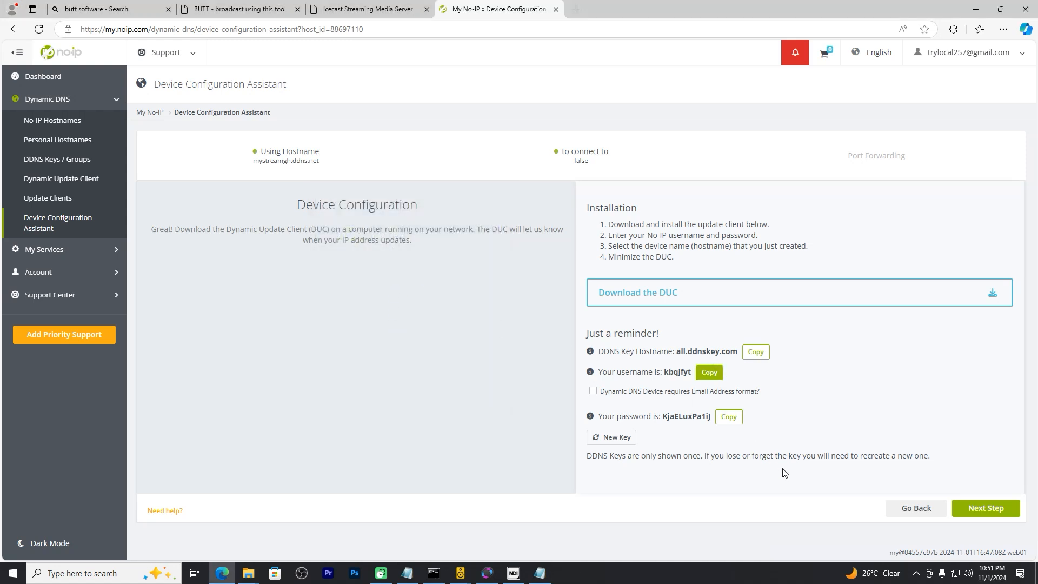
# - Advance the Device Configuration Assistant from the DUC installation page to its port forwarding stage
pyautogui.click(916, 575)
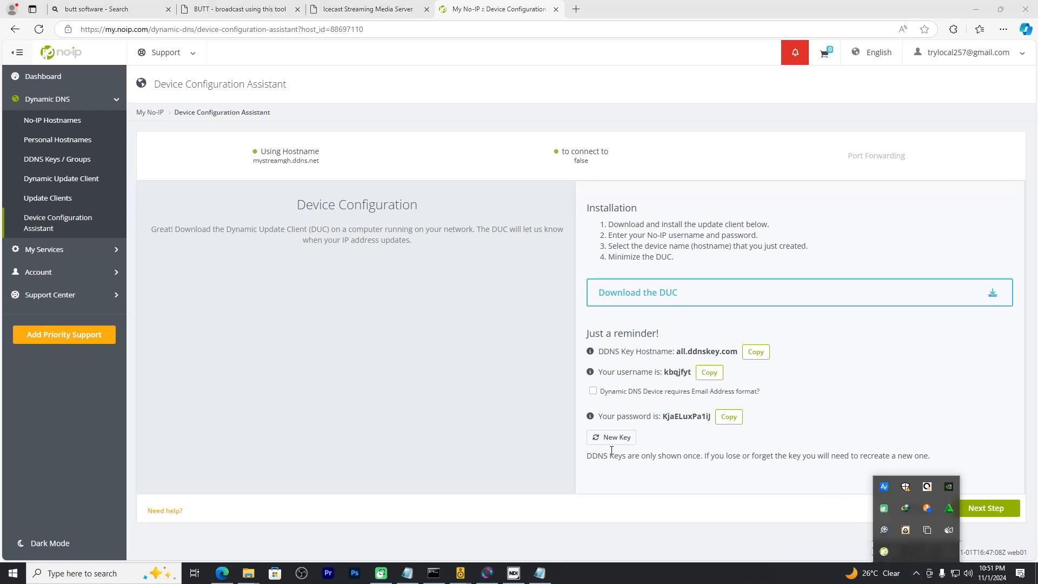
pyautogui.click(460, 372)
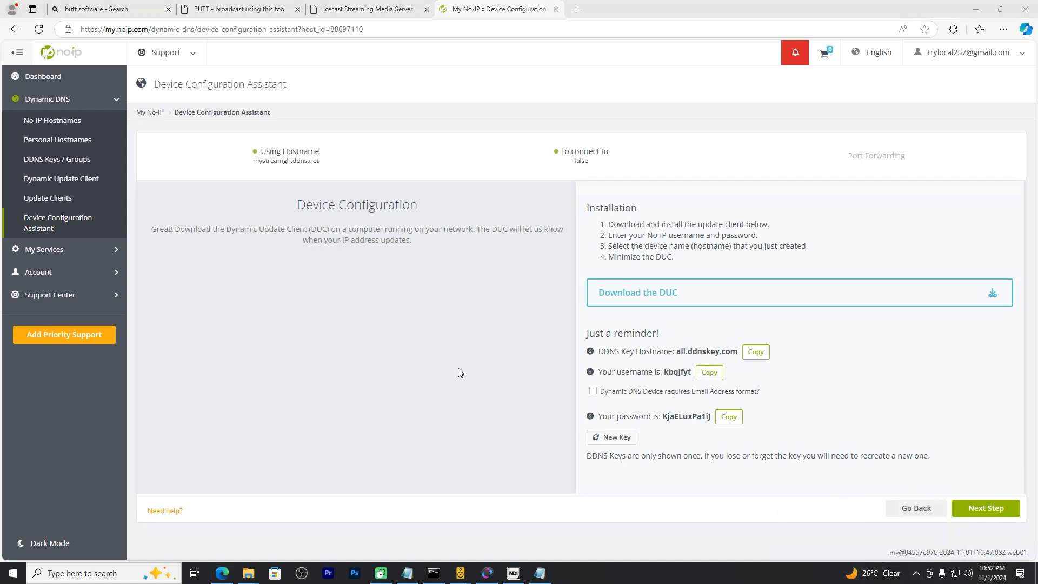
pyautogui.click(986, 508)
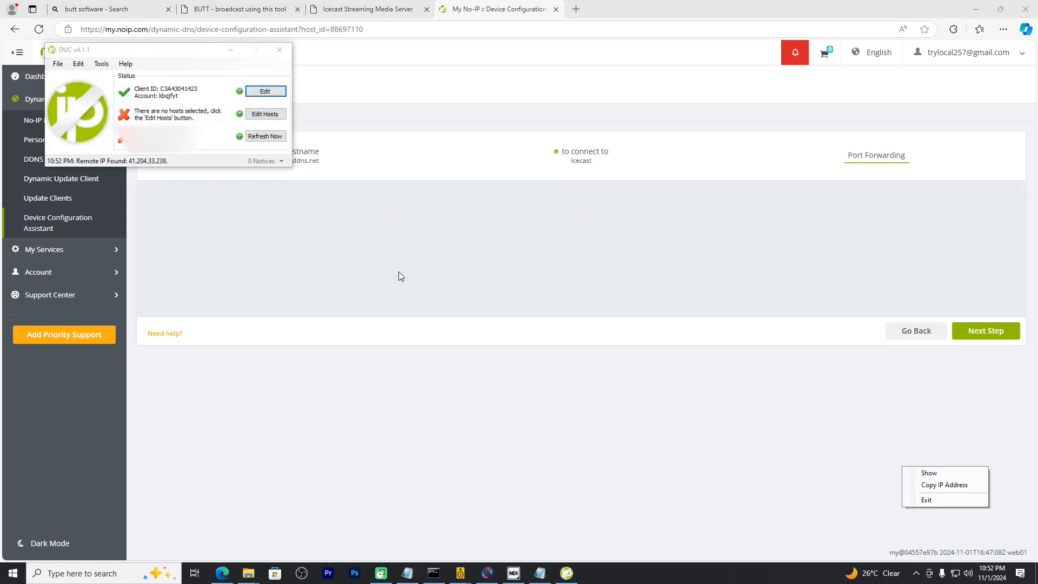
# - Associate the all.ddnskey.com host with the DUC, save the host selection, and minimize the client
pyautogui.click(13, 87)
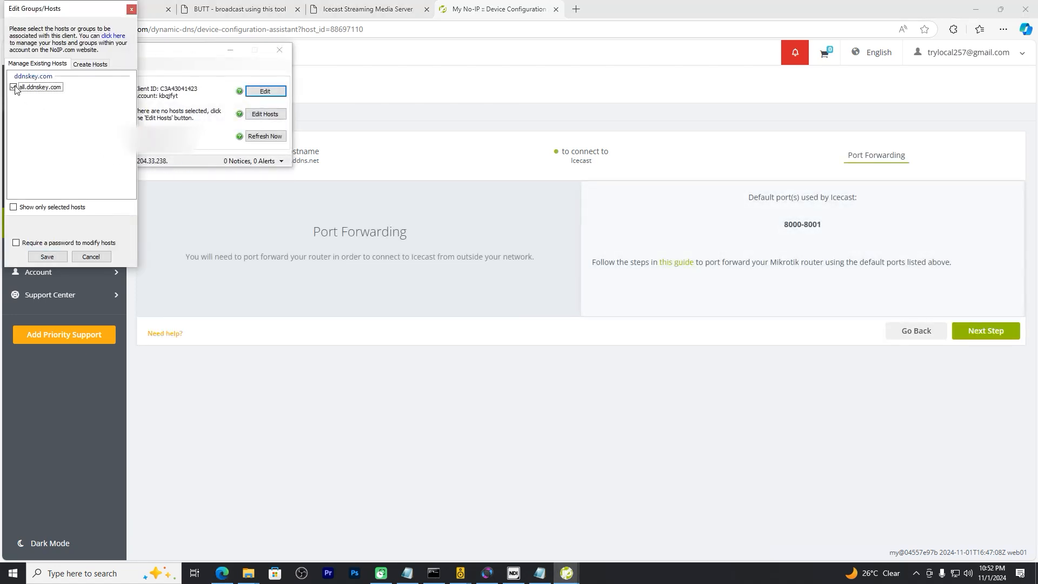
pyautogui.moveTo(28, 9); pyautogui.dragTo(112, 34)
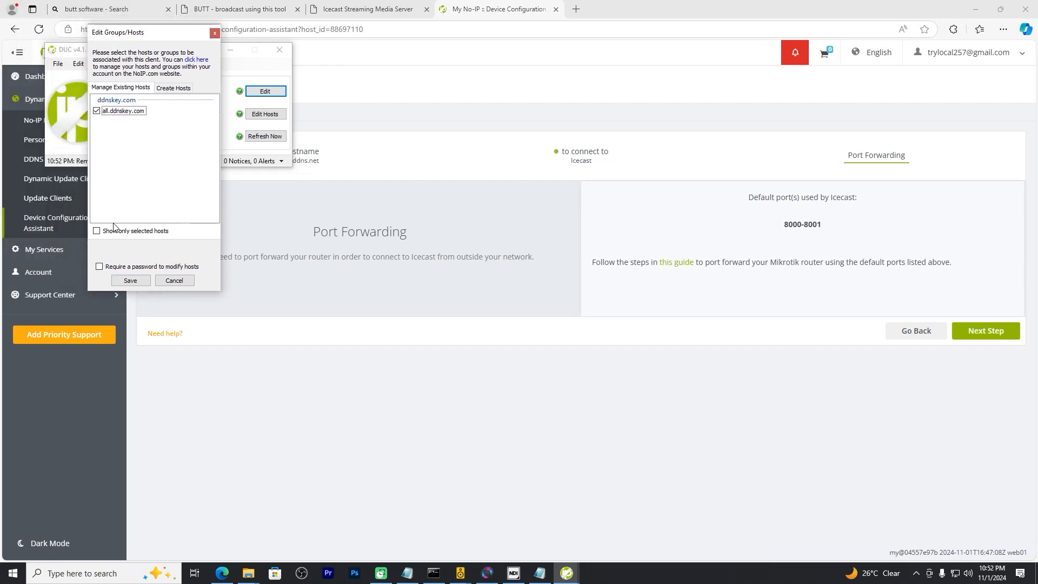
pyautogui.click(134, 280)
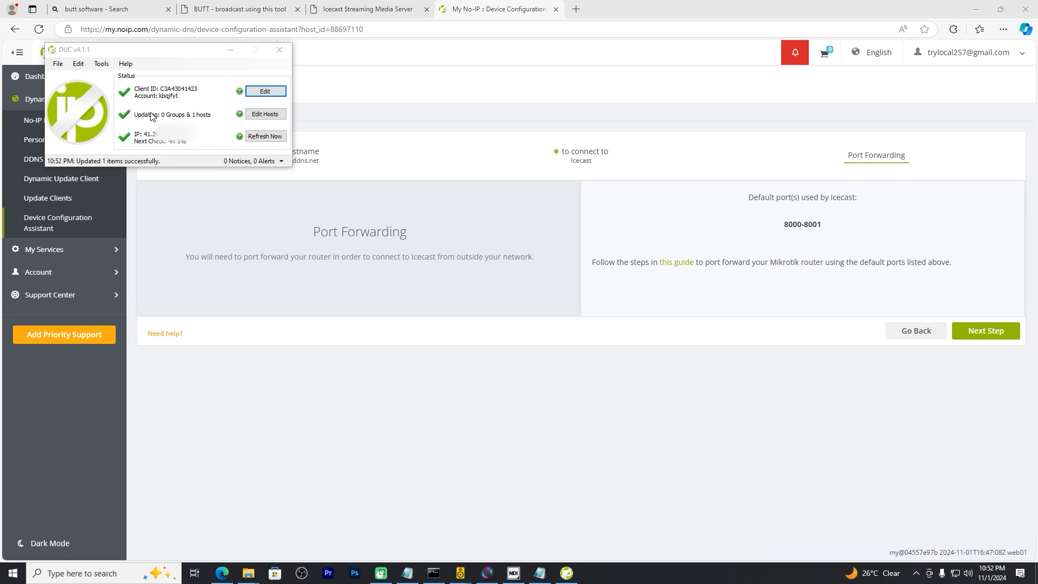
pyautogui.click(230, 49)
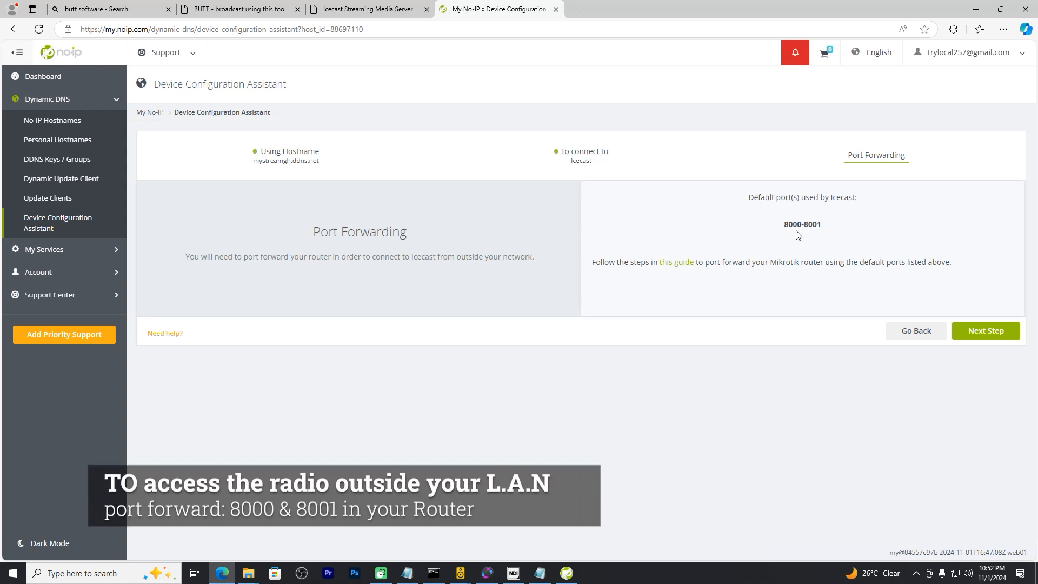
# - Advance the Device Configuration Assistant to its port check, and copy the hostname mystreamgh.ddns.net from the No-IP Hostnames list
pyautogui.click(981, 331)
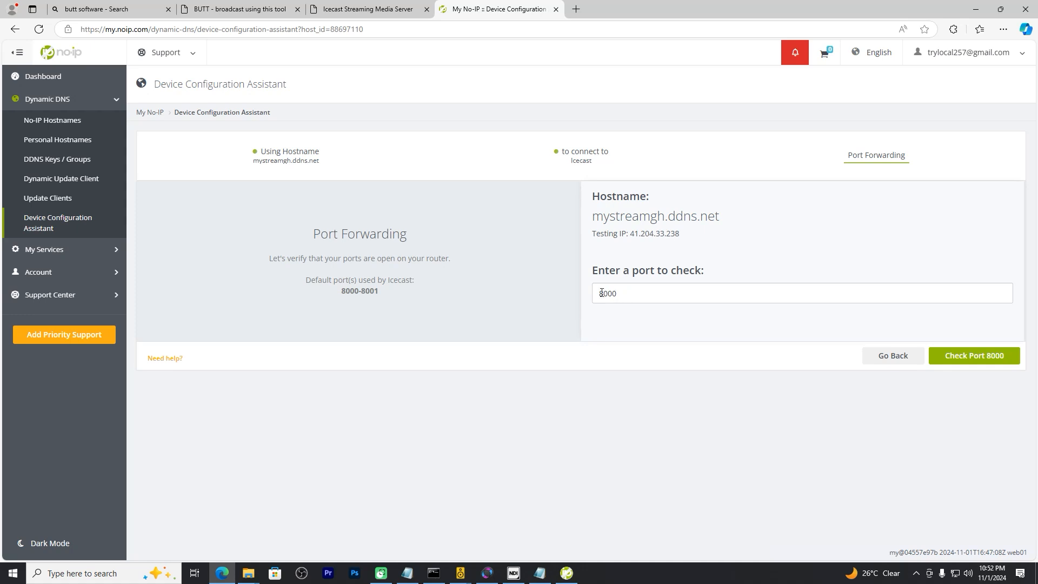
pyautogui.click(44, 123)
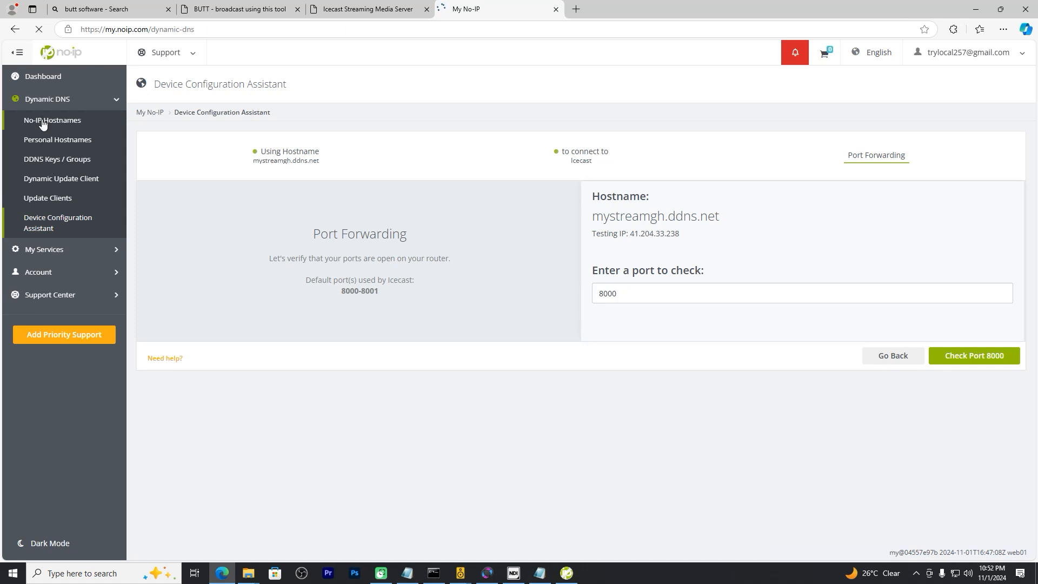
pyautogui.moveTo(241, 220); pyautogui.dragTo(159, 225)
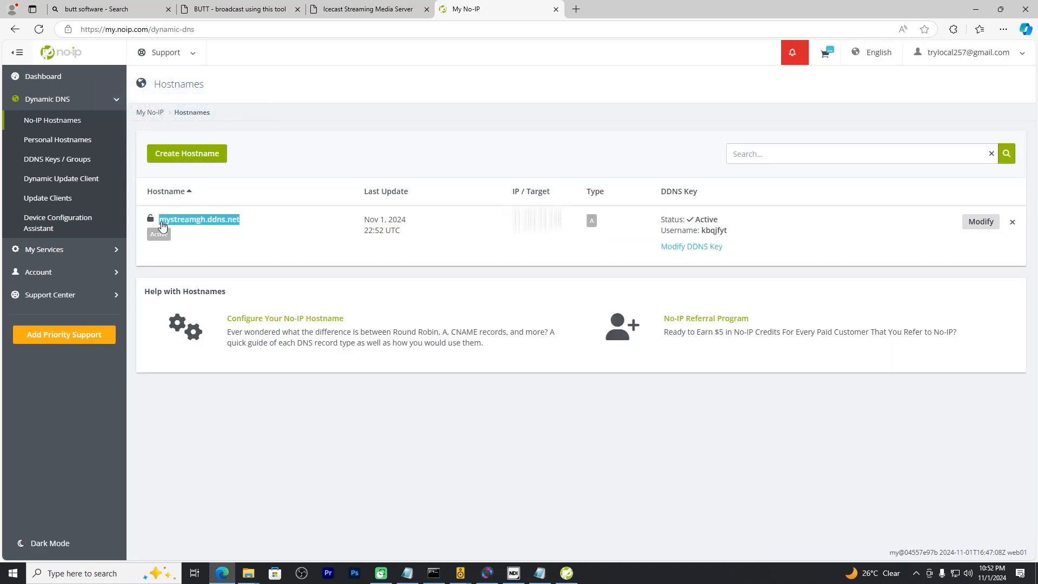
pyautogui.click(181, 190)
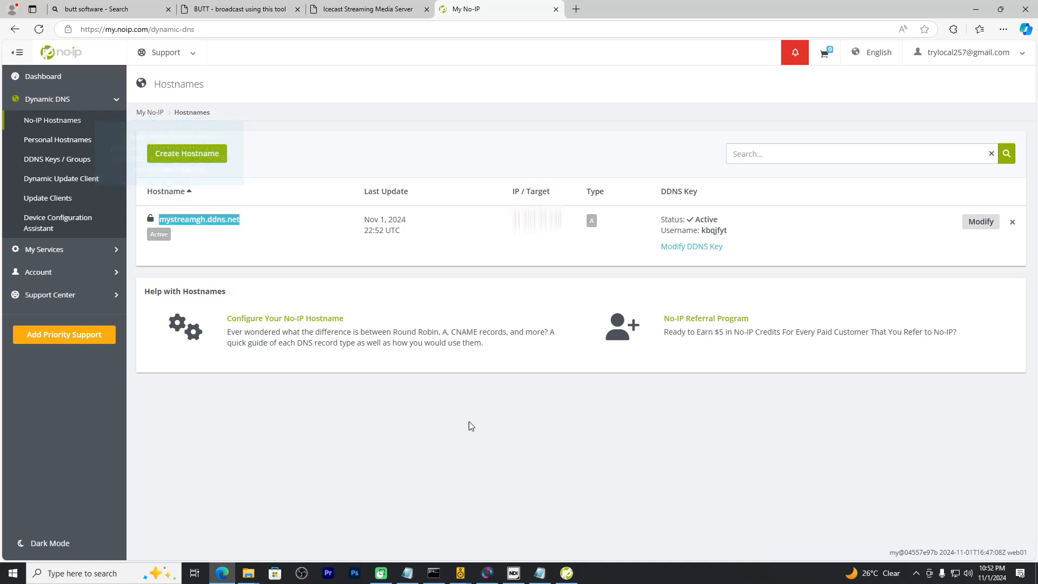
# - Replace localhost in the hostname tag of icecast.xml with mystreamgh.ddns.net, save and close the file, and minimize the other Notepad note
pyautogui.click(407, 573)
pyautogui.scroll(10, 264, 330)
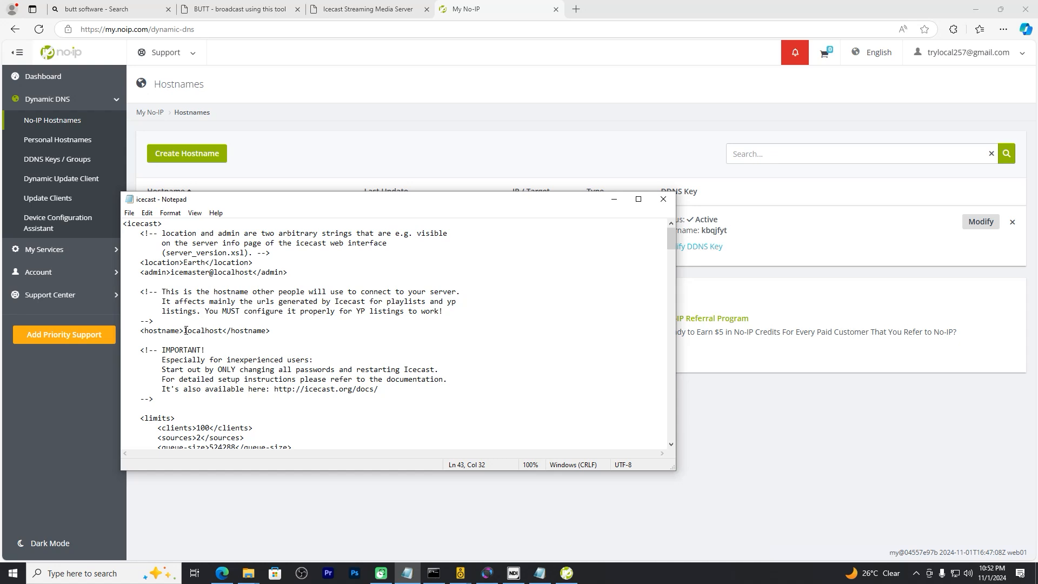
pyautogui.moveTo(187, 330); pyautogui.dragTo(222, 331)
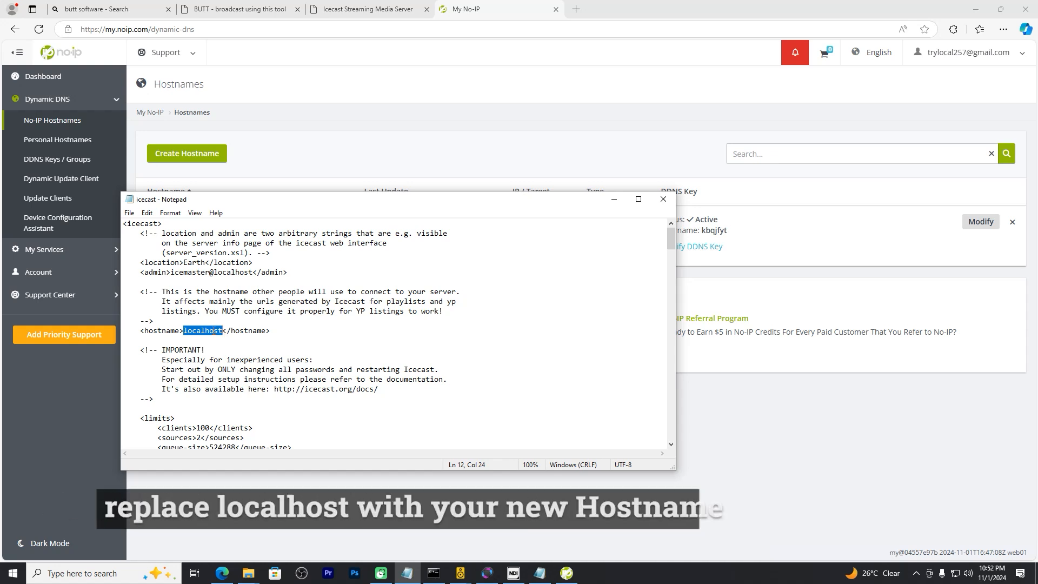
pyautogui.hotkey('ctrl', 'v')
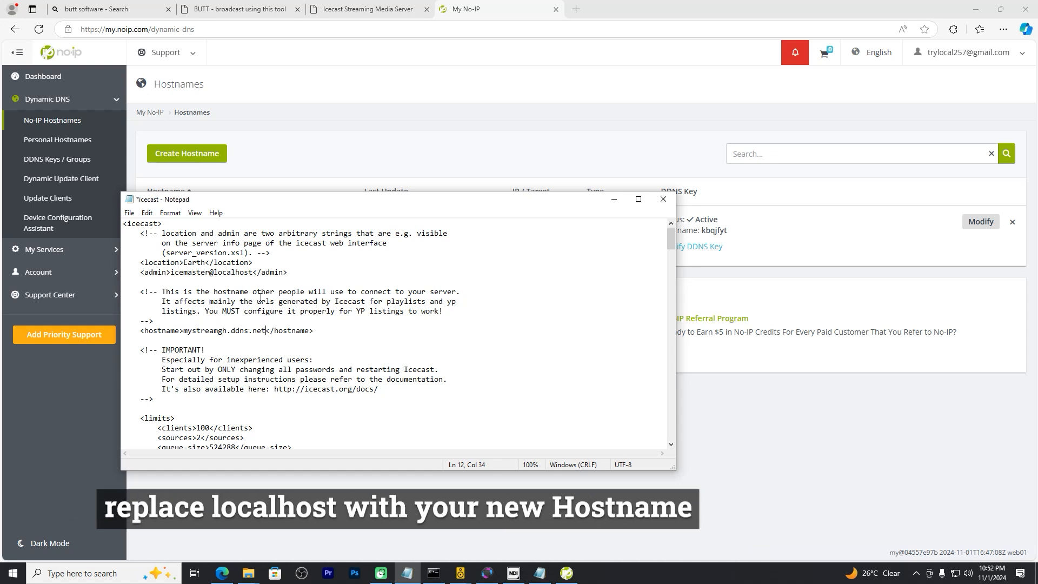
pyautogui.scroll(-5, 282, 318)
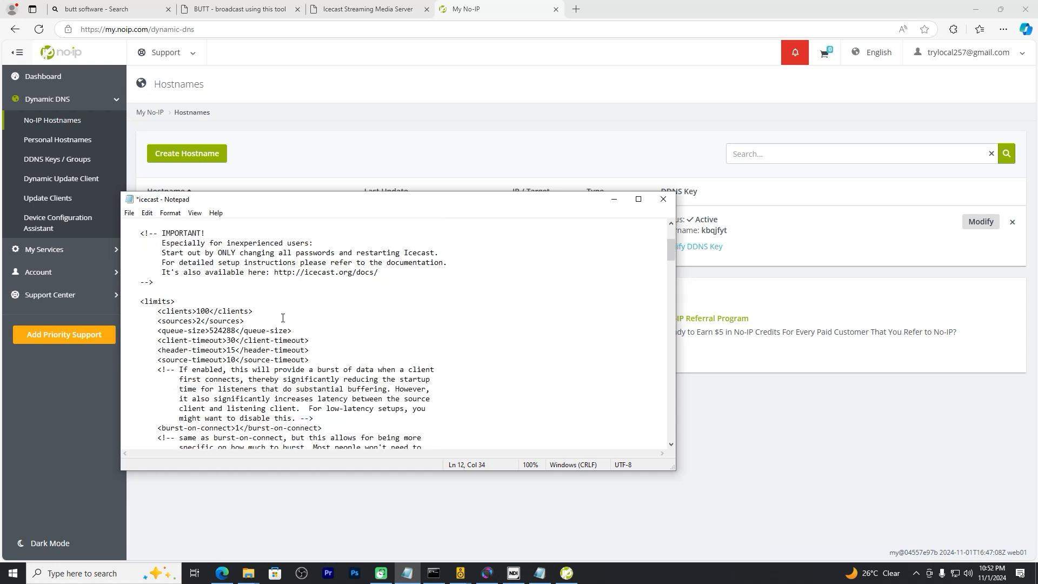
pyautogui.scroll(5, 283, 318)
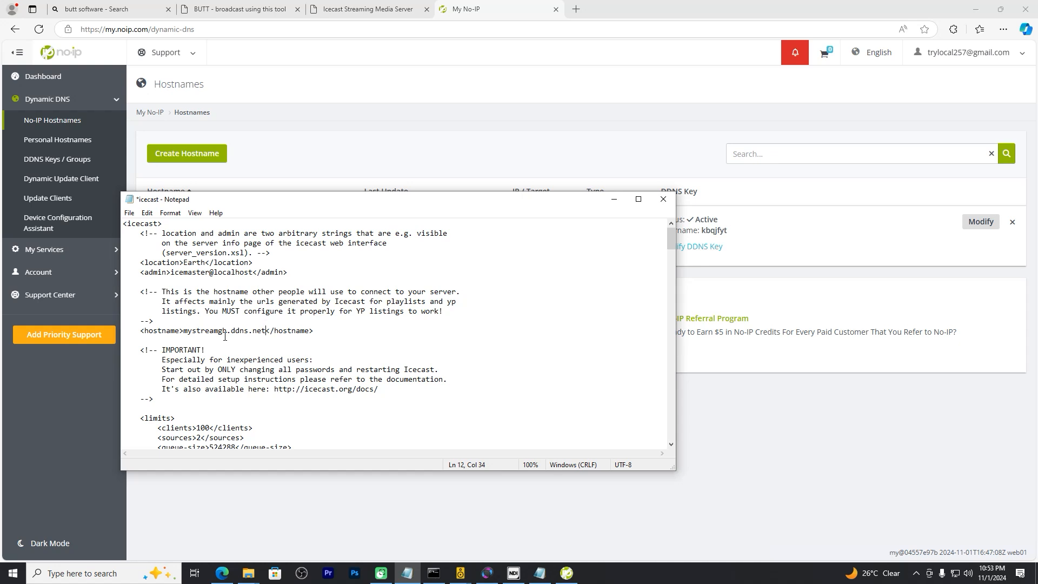
pyautogui.scroll(-11, 225, 336)
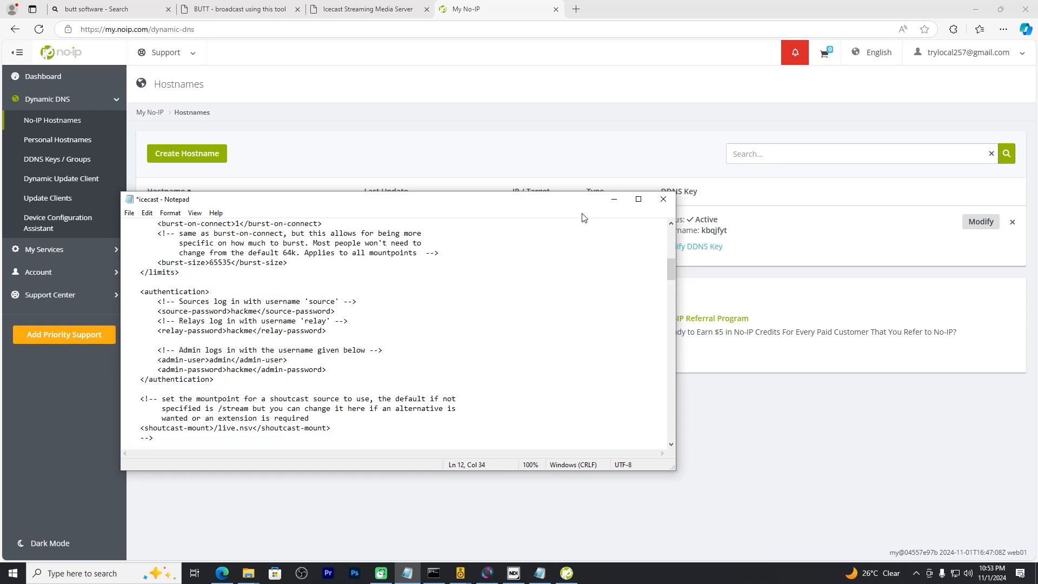
pyautogui.click(664, 199)
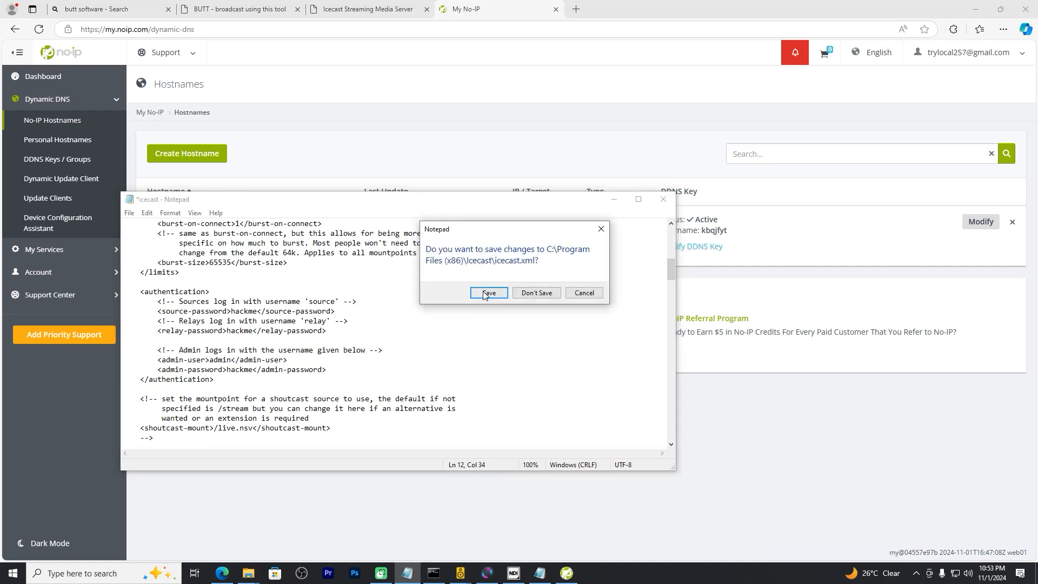
pyautogui.click(488, 293)
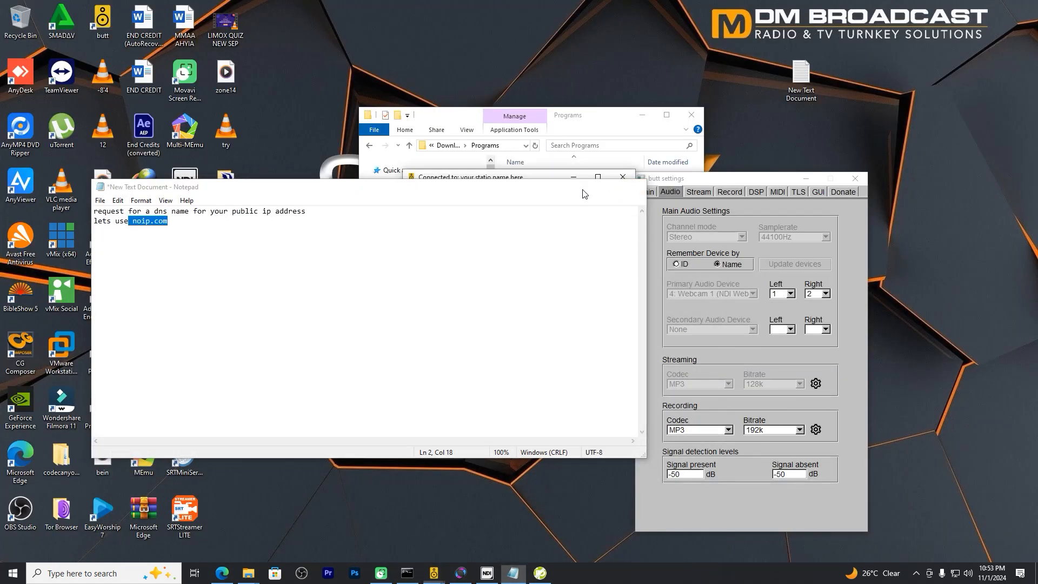
pyautogui.click(583, 194)
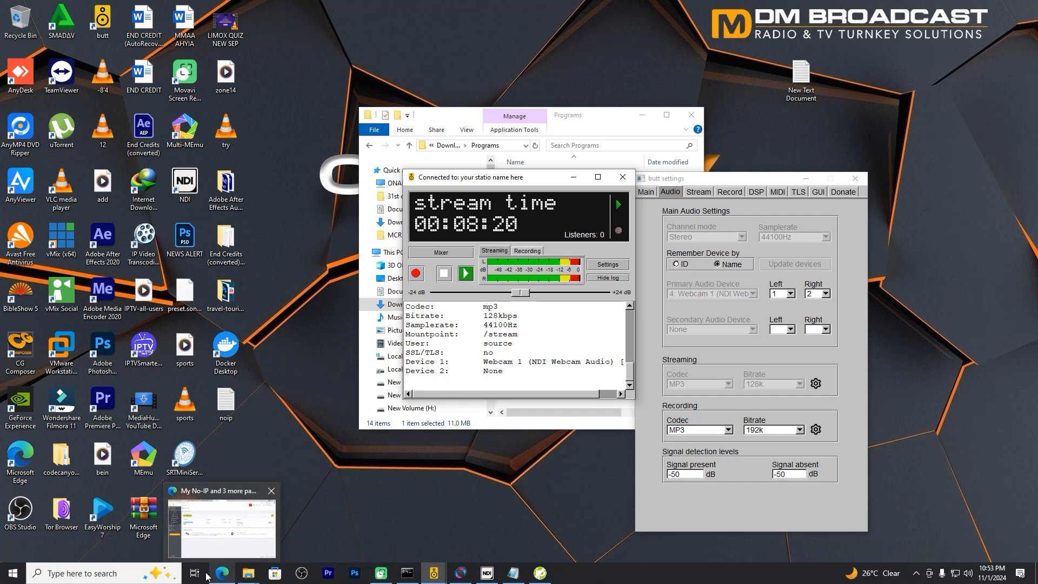
pyautogui.click(116, 577)
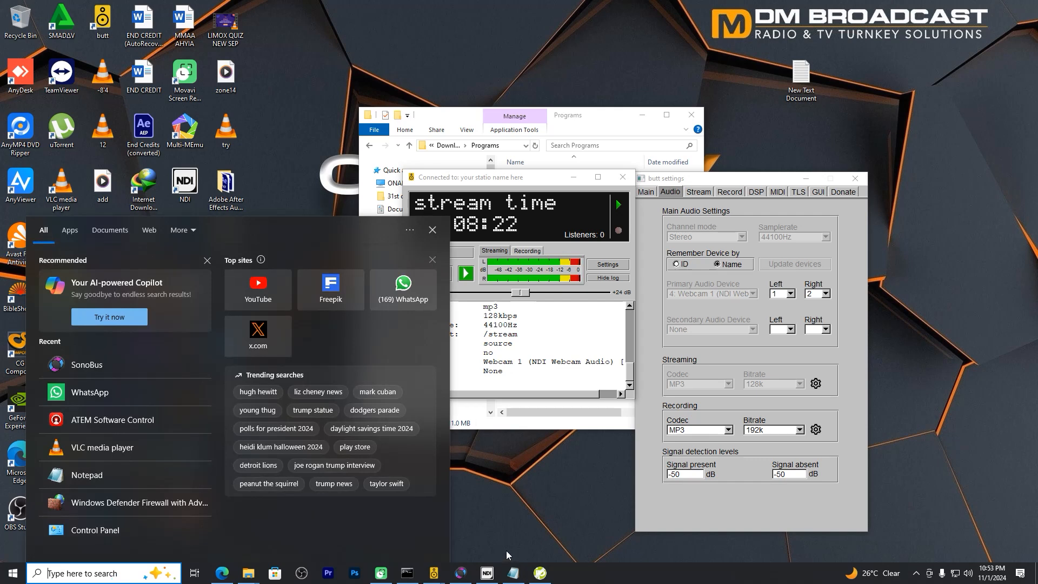
pyautogui.click(515, 523)
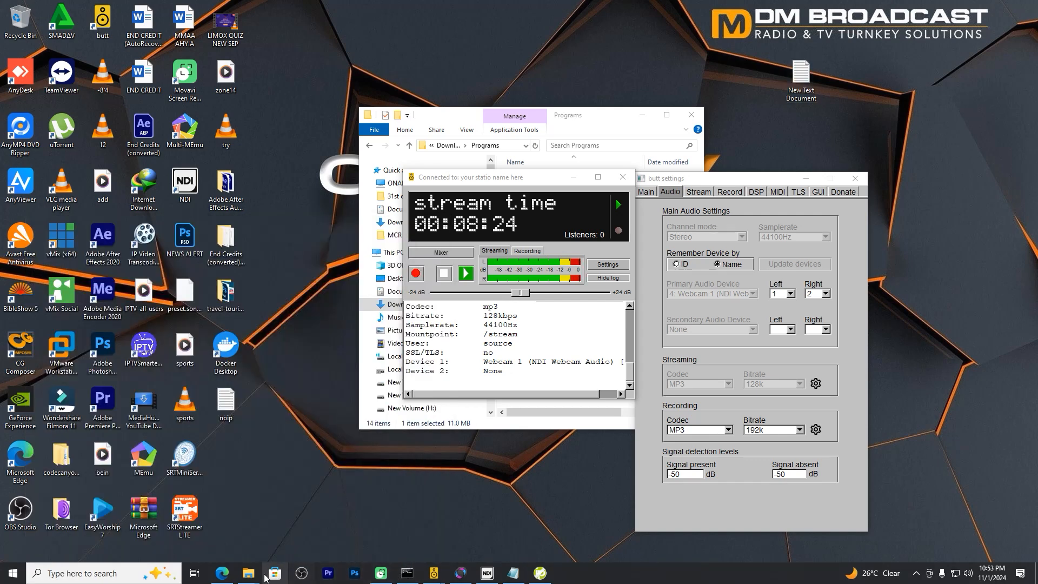
# - Switch to the Icecast admin page in Edge, reload the server stats, and bring up the /stream mountpoint details
pyautogui.click(222, 573)
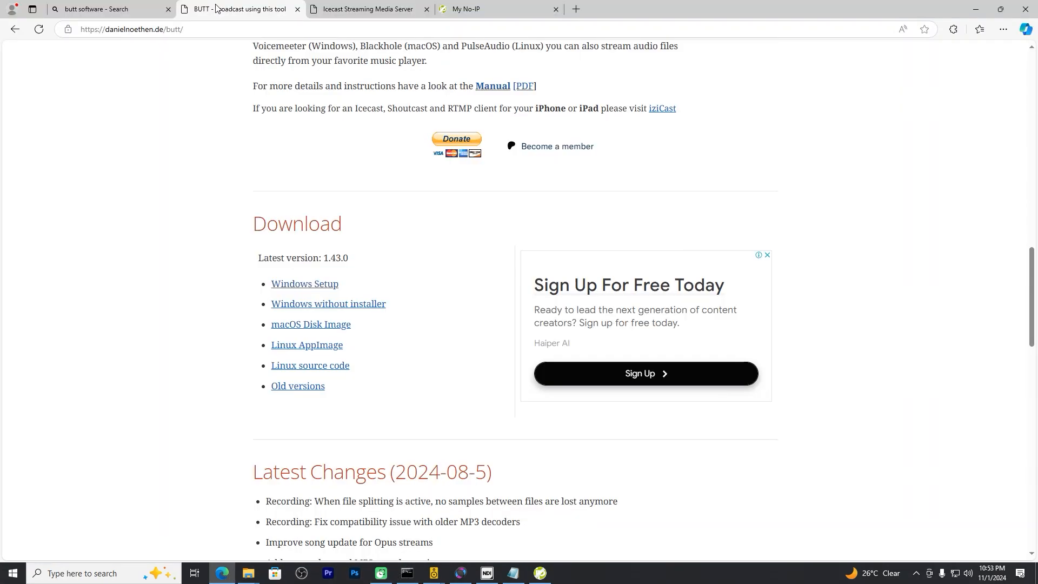
pyautogui.click(349, 8)
pyautogui.scroll(3, 340, 157)
pyautogui.click(38, 29)
pyautogui.click(36, 28)
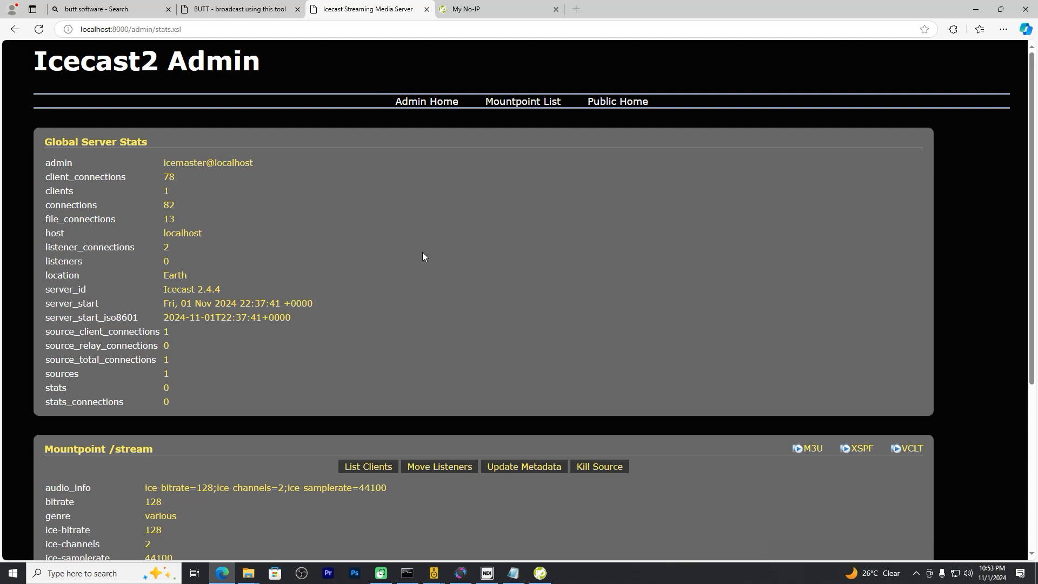
pyautogui.scroll(-4, 649, 429)
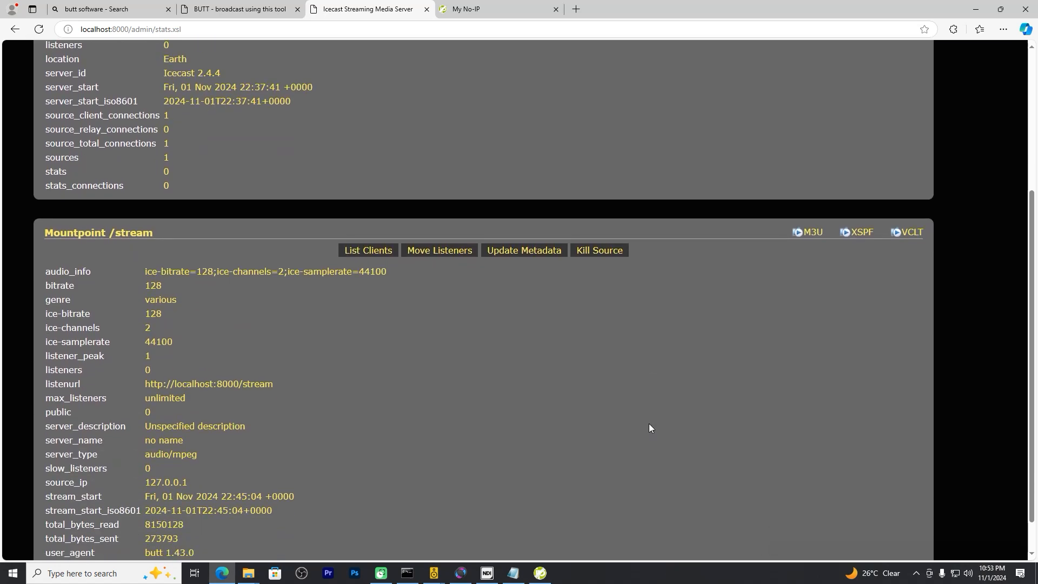
# - Download the M3U playlist of the /stream mountpoint and open the downloaded stream (1) file from its folder in Notepad
pyautogui.click(810, 233)
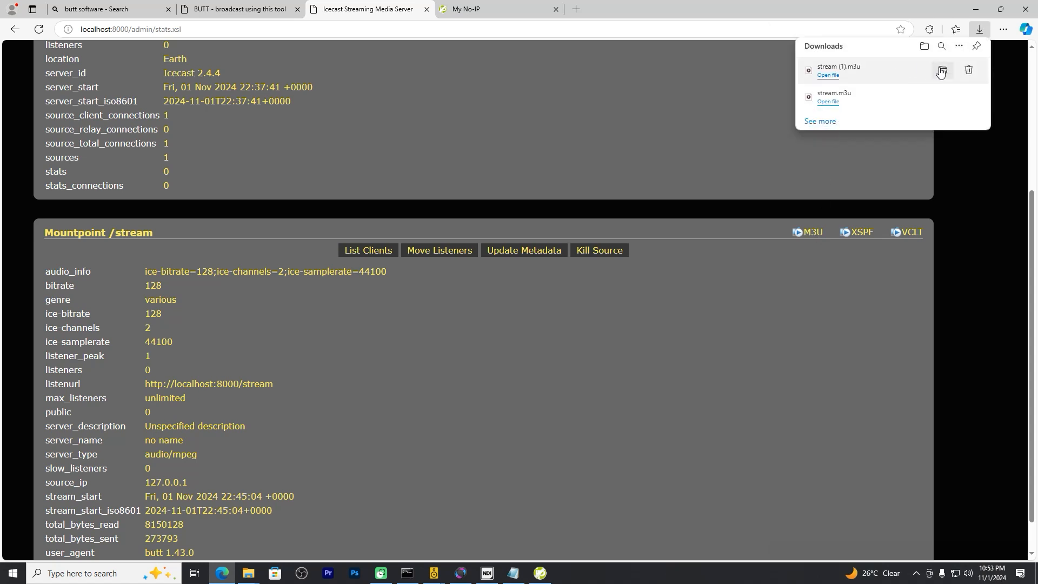
pyautogui.click(942, 70)
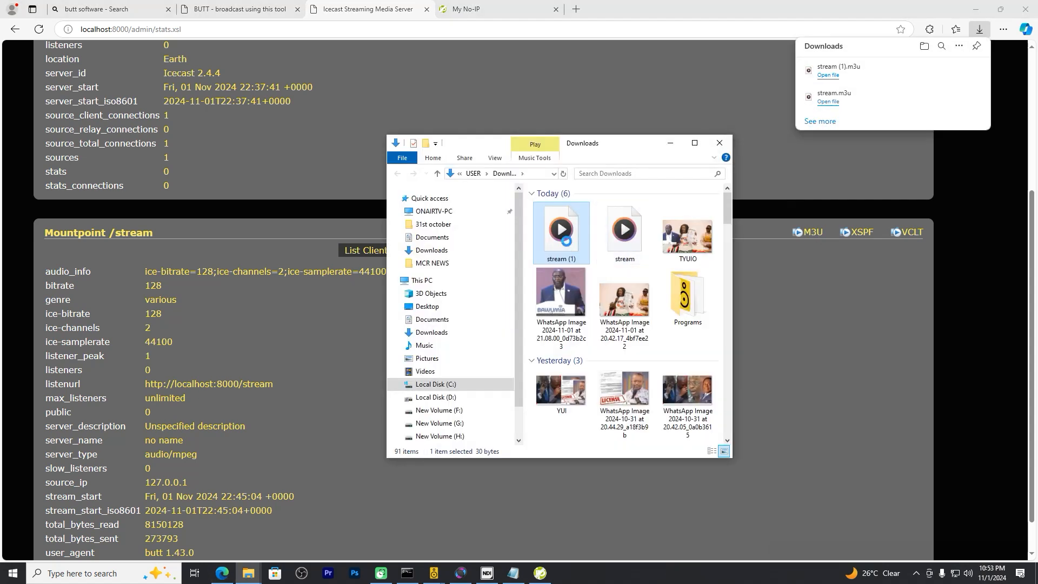
pyautogui.rightClick(567, 244)
pyautogui.moveTo(626, 349)
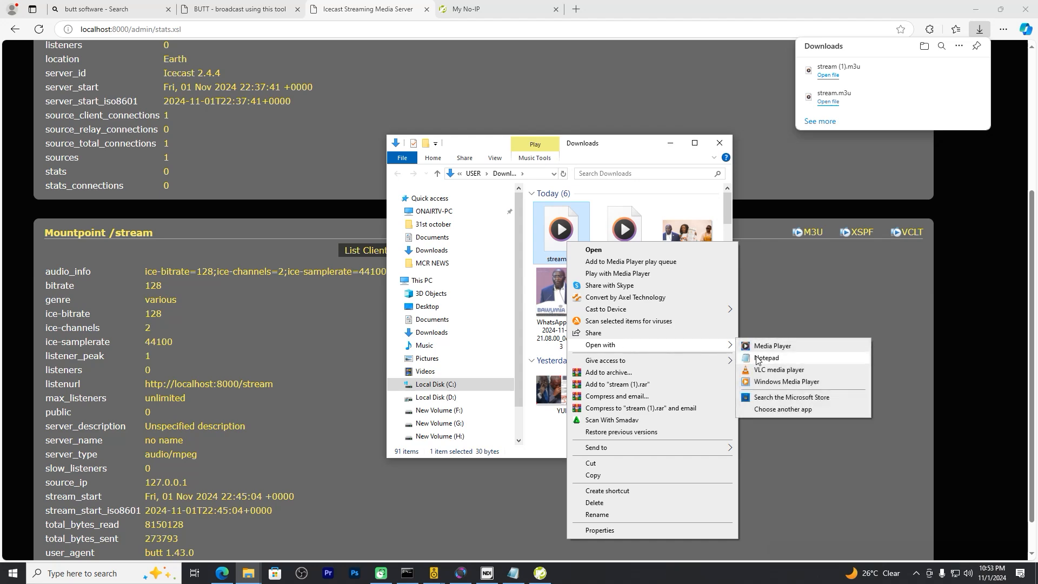
pyautogui.click(757, 358)
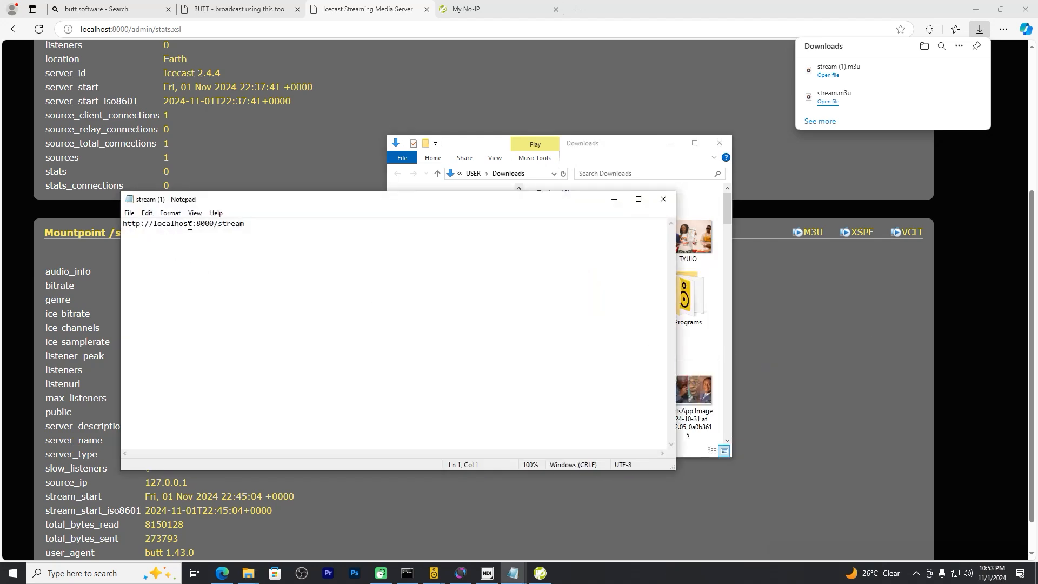
pyautogui.moveTo(189, 225); pyautogui.dragTo(155, 225)
pyautogui.write('mystreamgh.ddns.net')
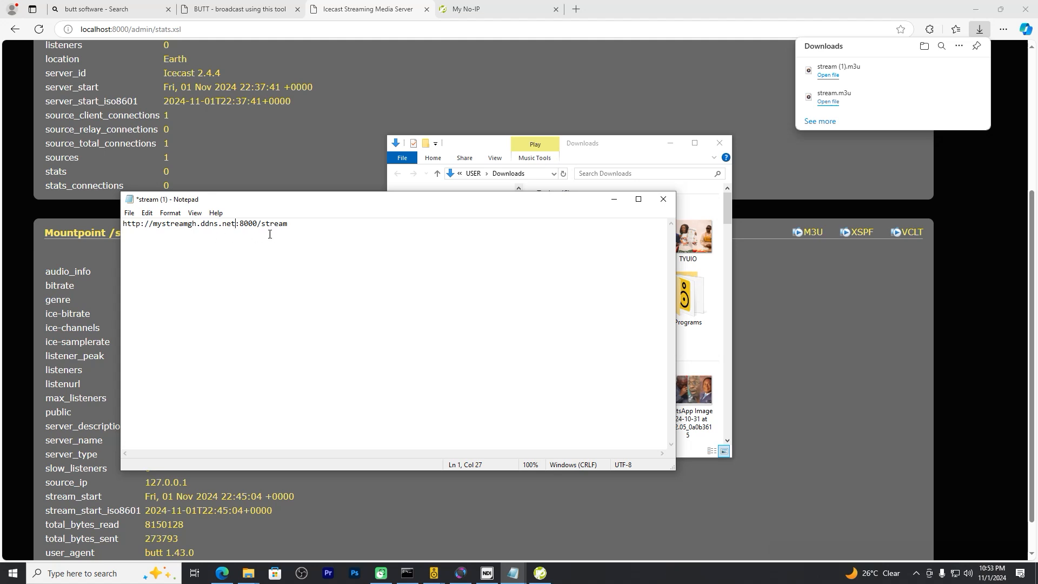
pyautogui.click(294, 226)
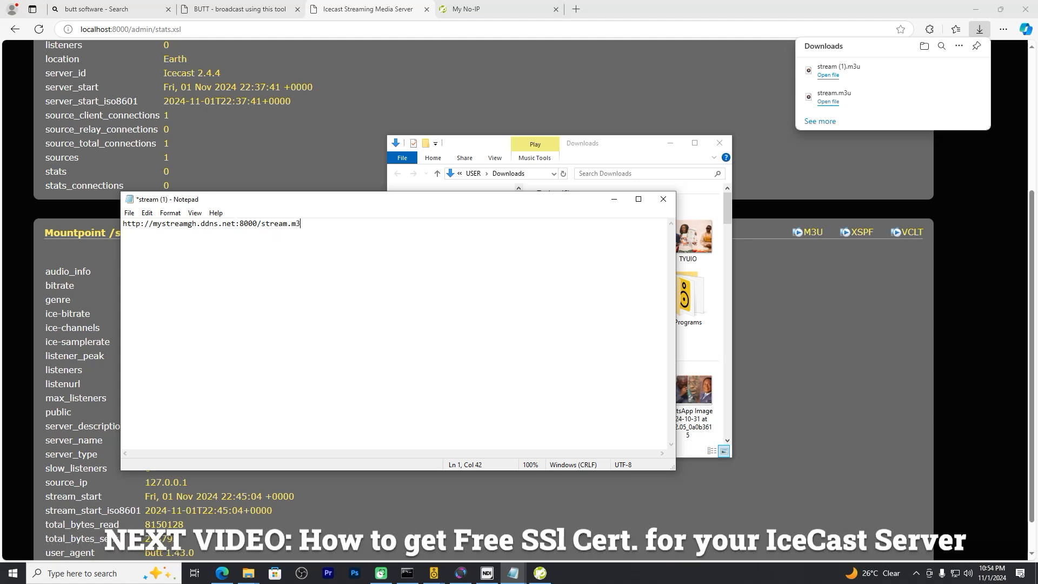
# - Copy the complete stream URL from the playlist file and start an empty line below it
pyautogui.moveTo(332, 223); pyautogui.dragTo(116, 223)
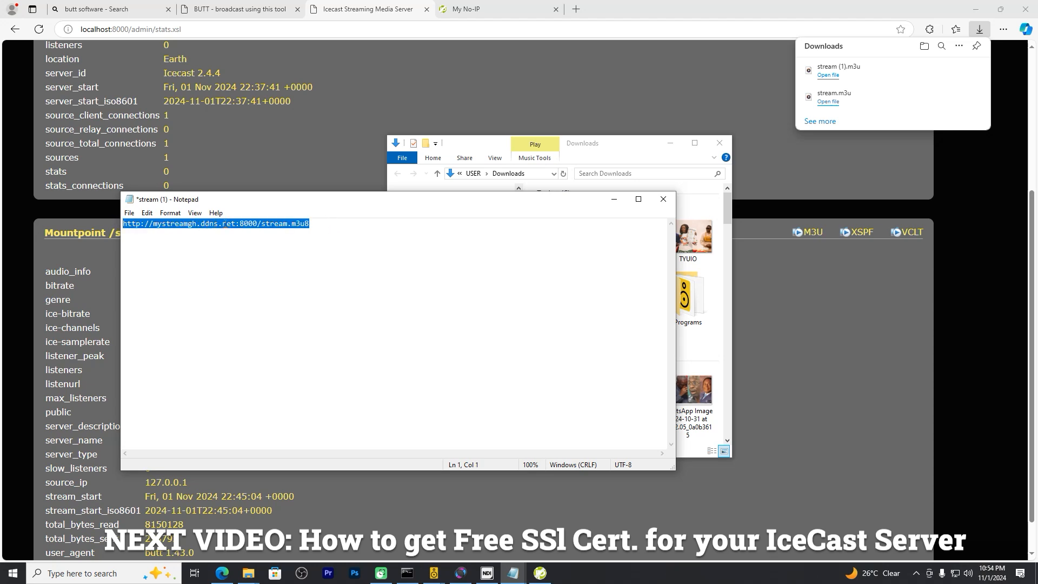
pyautogui.rightClick(252, 223)
pyautogui.click(270, 257)
pyautogui.click(326, 228)
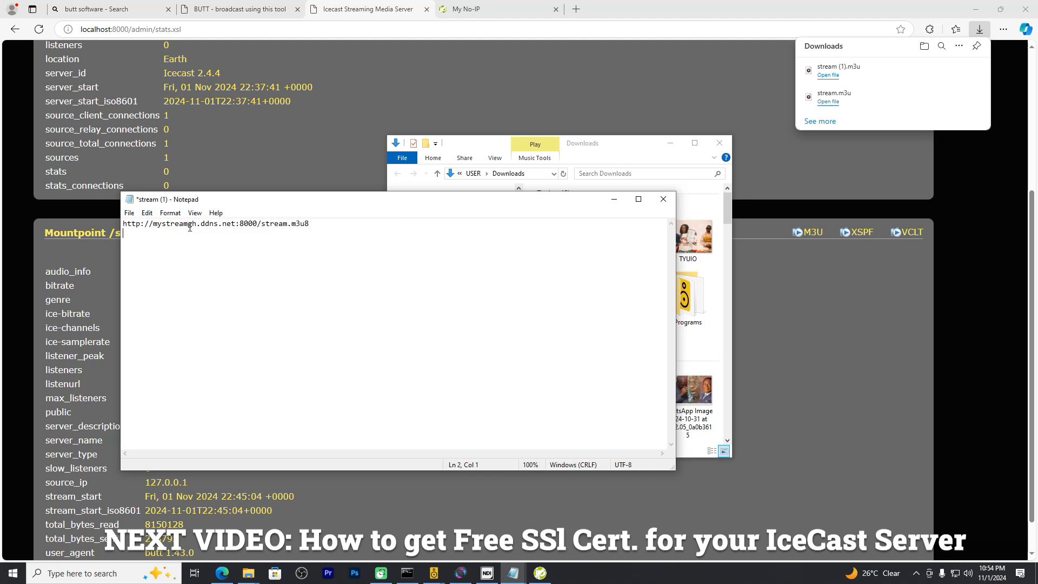